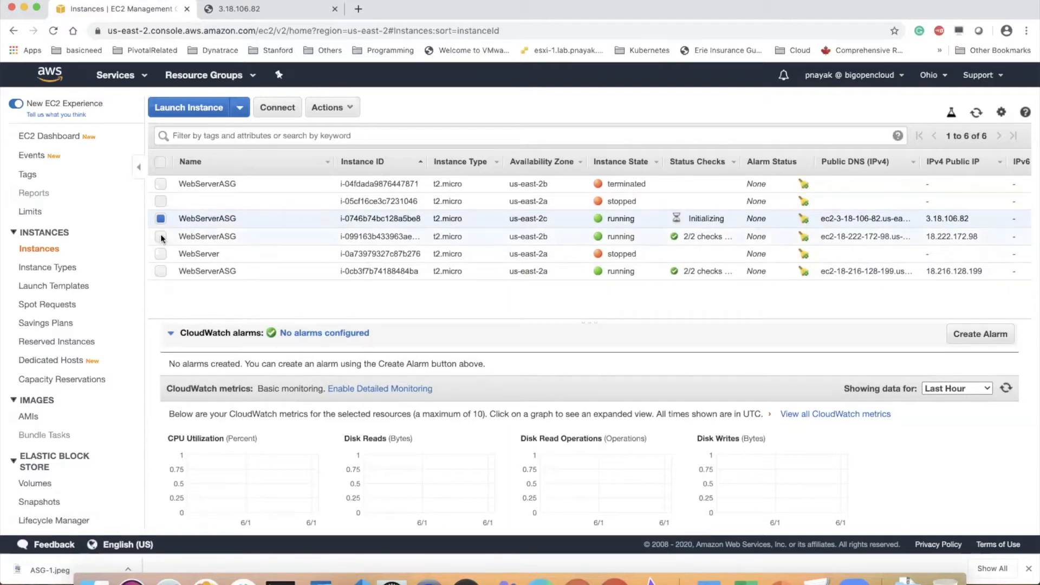
Terminate the three running WebServerASG instances in us-east-2a, us-east-2b and us-east-2c.
{"action": "left_click", "coordinate": [161, 237]}
{"action": "left_click", "coordinate": [160, 273]}
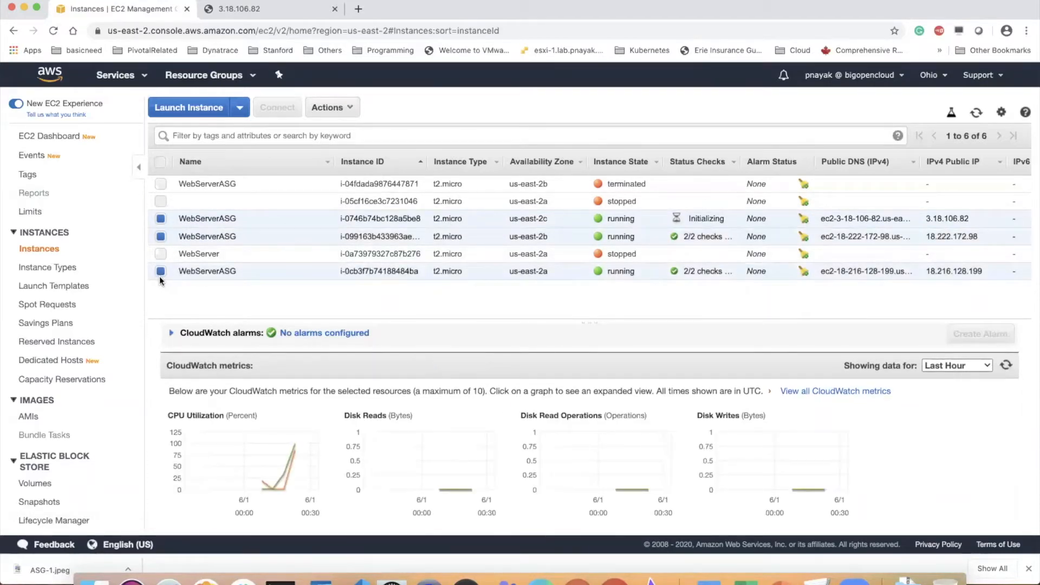
{"action": "left_click", "coordinate": [335, 107]}
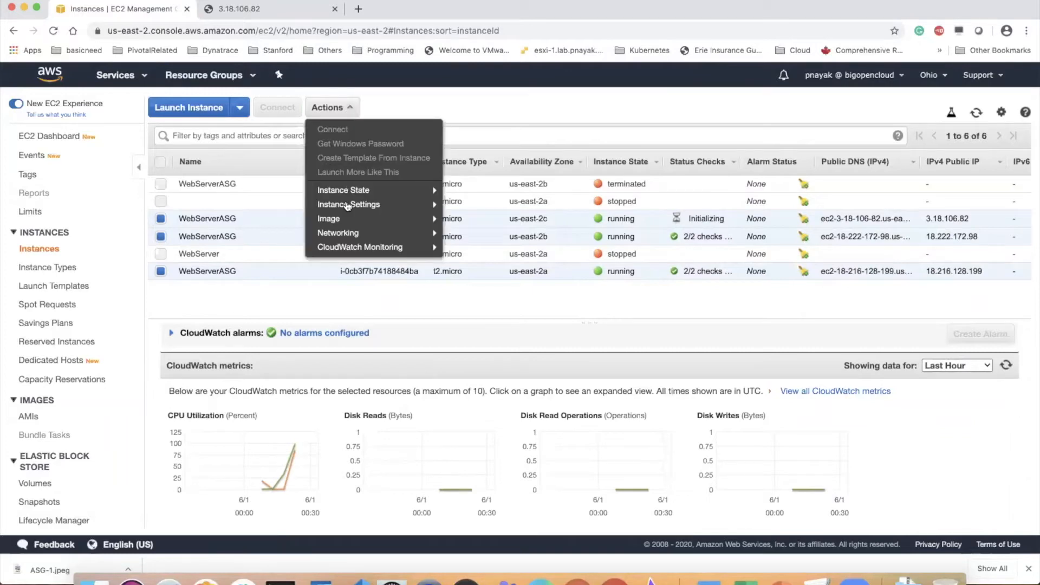
{"action": "mouse_move", "coordinate": [374, 190]}
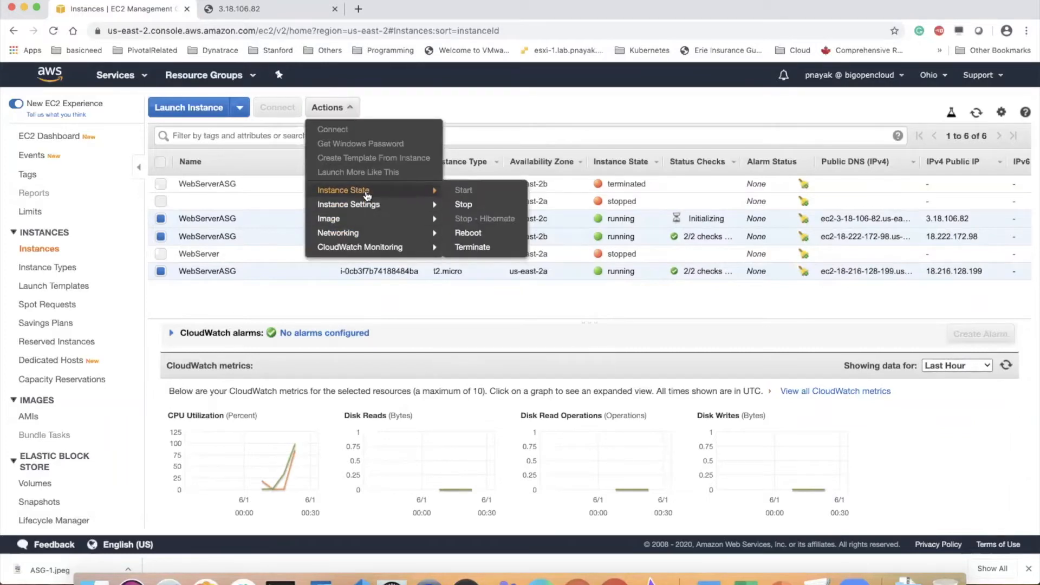
{"action": "left_click", "coordinate": [474, 248]}
{"action": "left_click", "coordinate": [696, 401]}
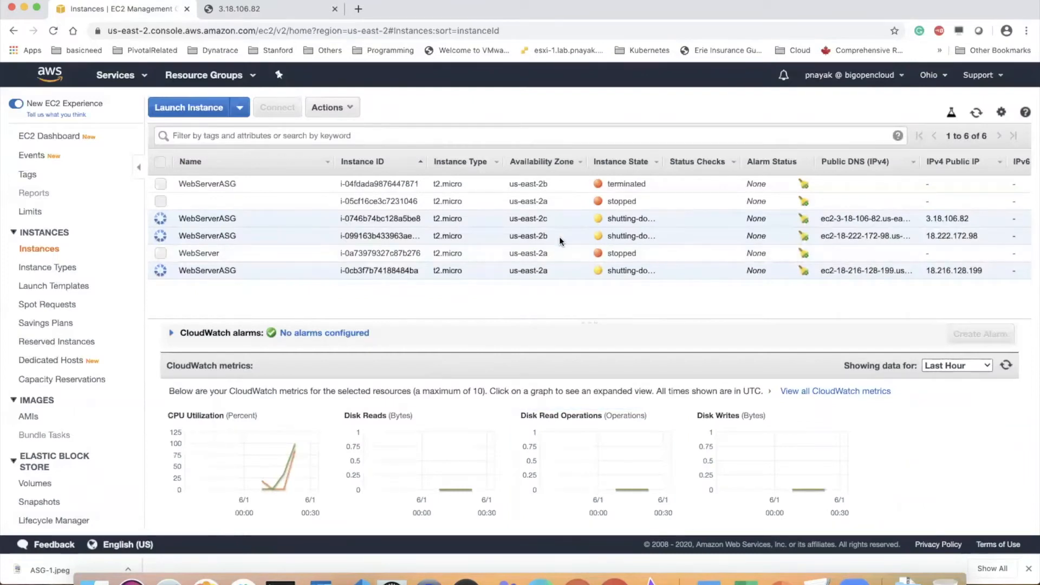
Delete the webserver-asg Auto Scaling group.
{"action": "scroll", "coordinate": [65, 381], "scroll_direction": "down", "scroll_amount": 5}
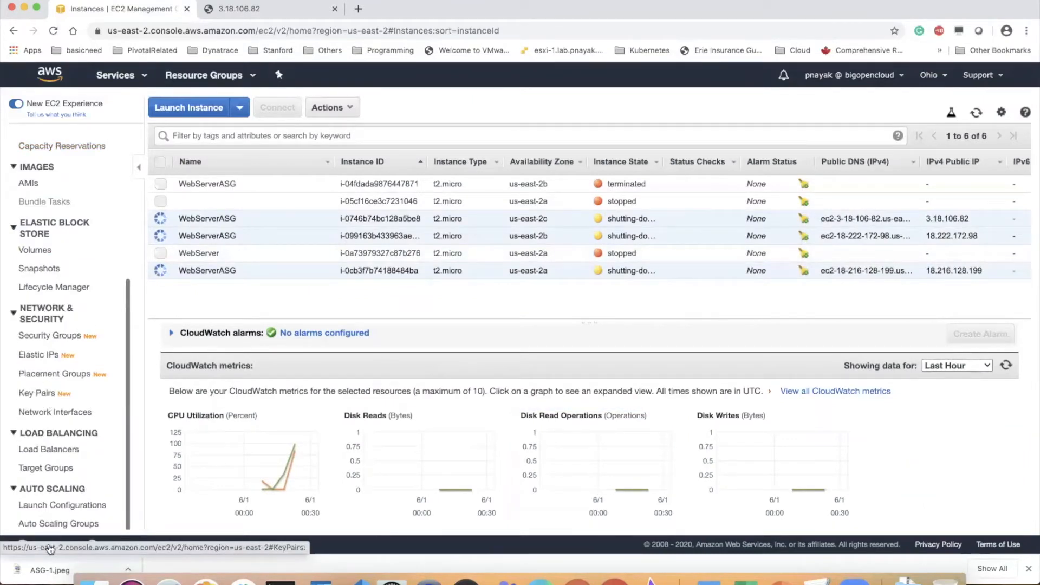
{"action": "left_click", "coordinate": [59, 524]}
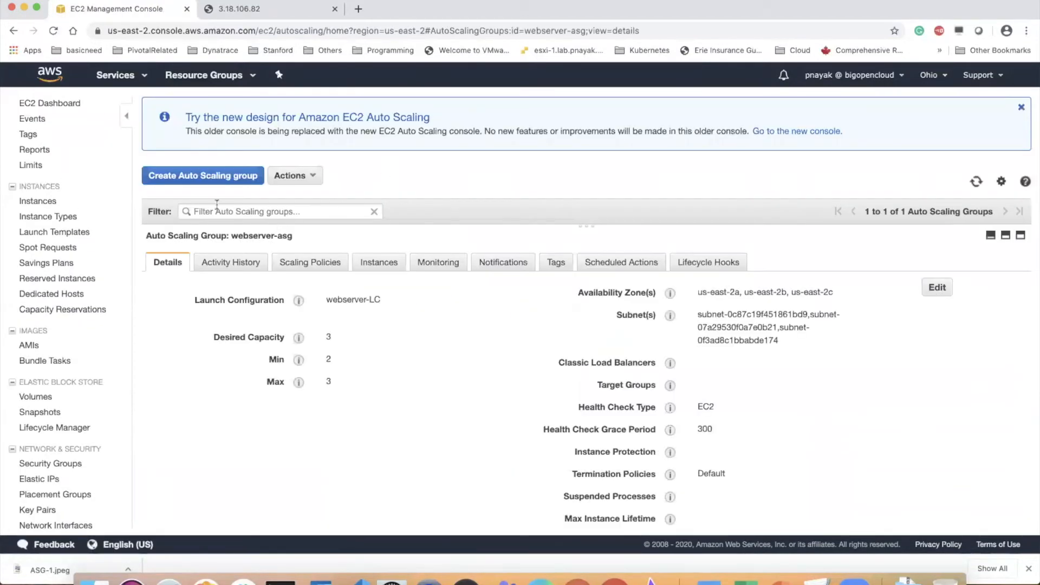
{"action": "left_click", "coordinate": [313, 176]}
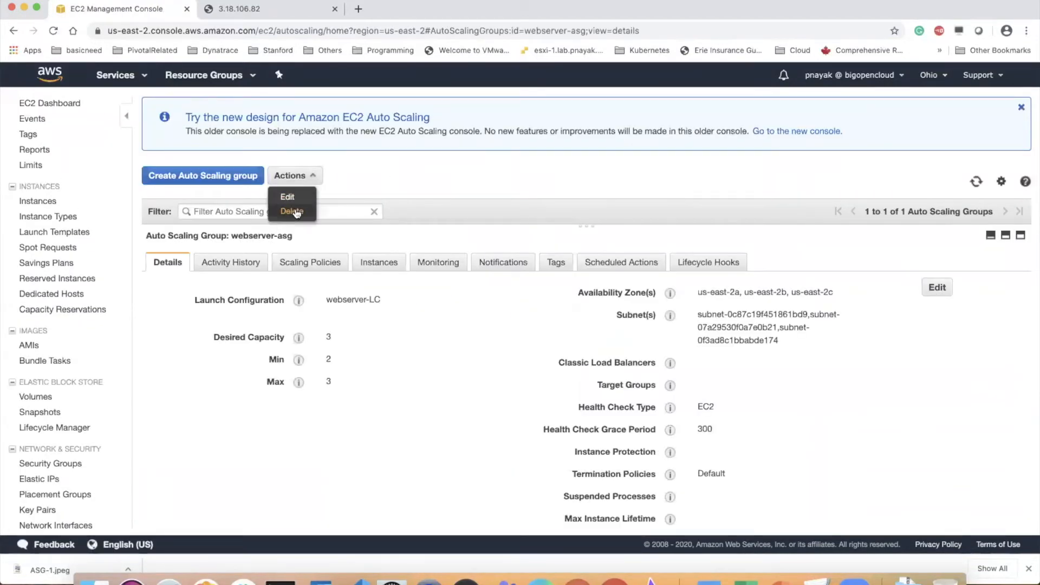
{"action": "left_click", "coordinate": [287, 212]}
{"action": "left_click", "coordinate": [563, 349]}
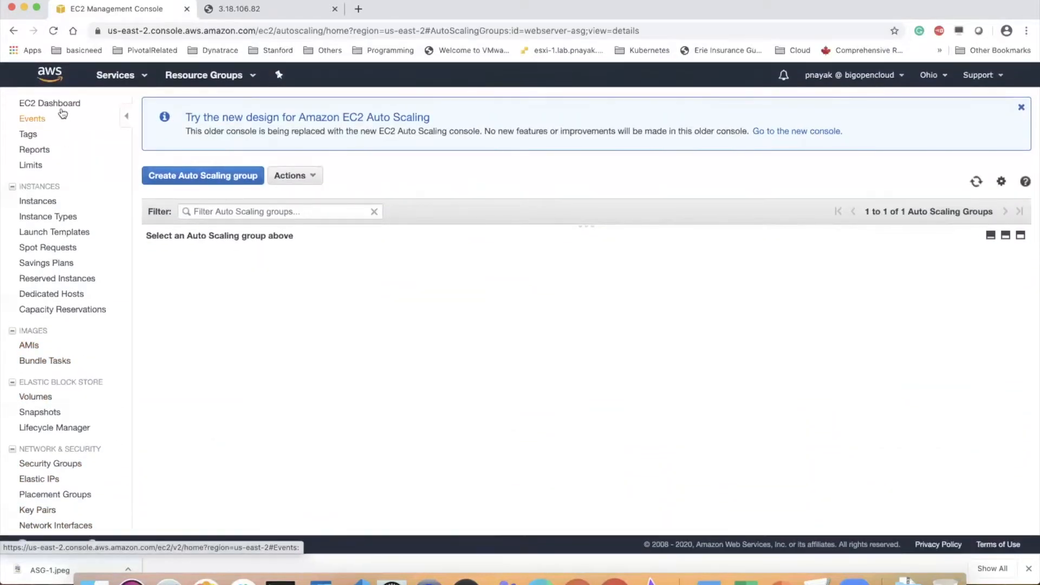
Delete the webserver-LC launch configuration.
{"action": "left_click", "coordinate": [65, 104]}
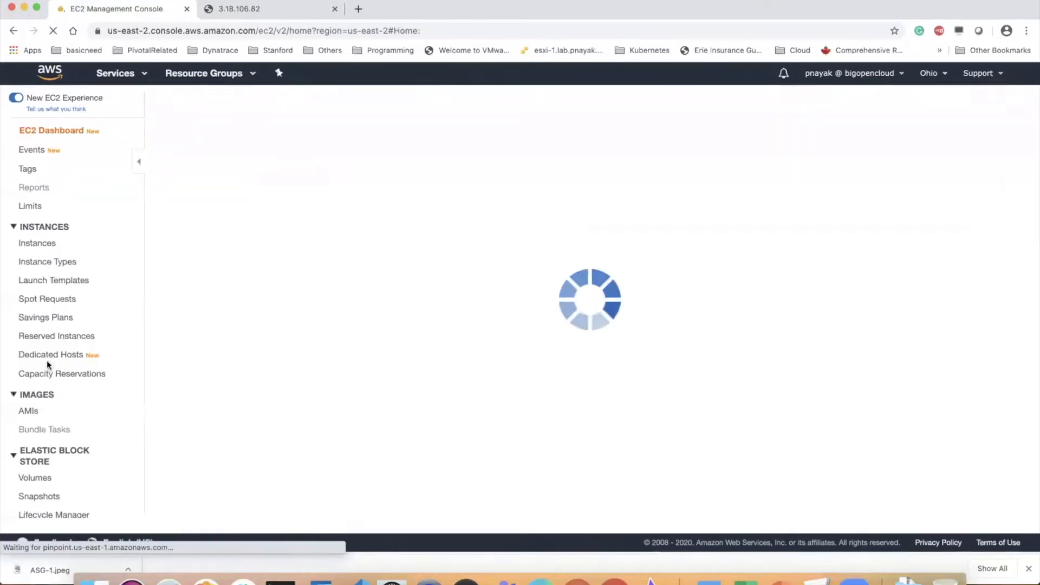
{"action": "scroll", "coordinate": [61, 416], "scroll_direction": "down", "scroll_amount": 5}
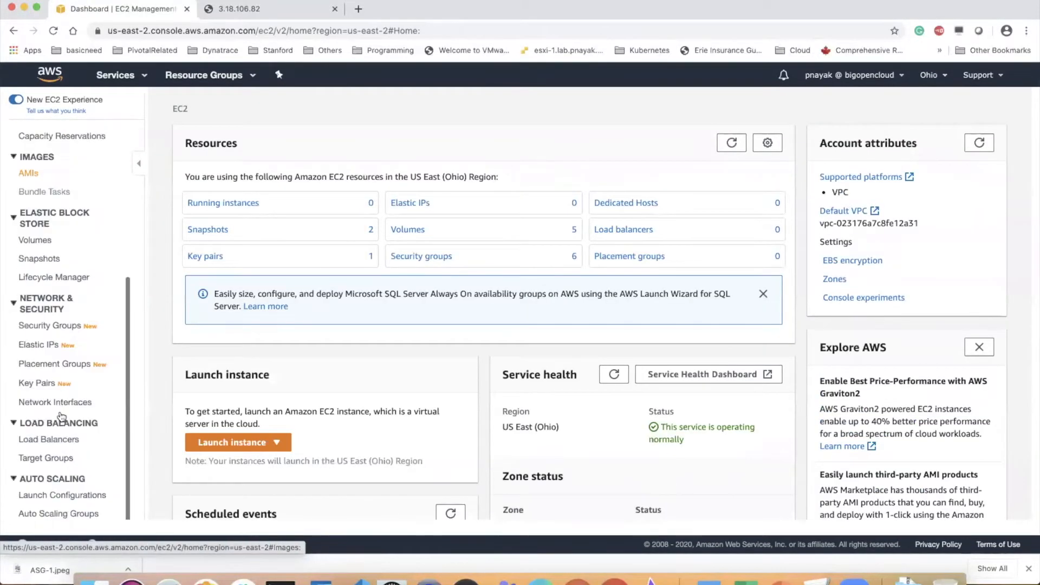
{"action": "left_click", "coordinate": [62, 495]}
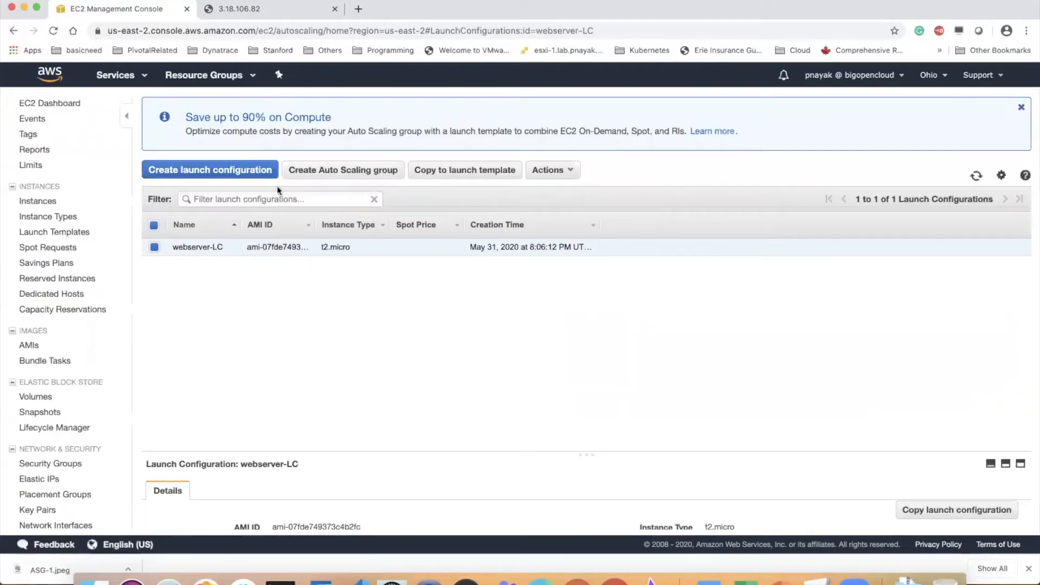
{"action": "left_click", "coordinate": [573, 171]}
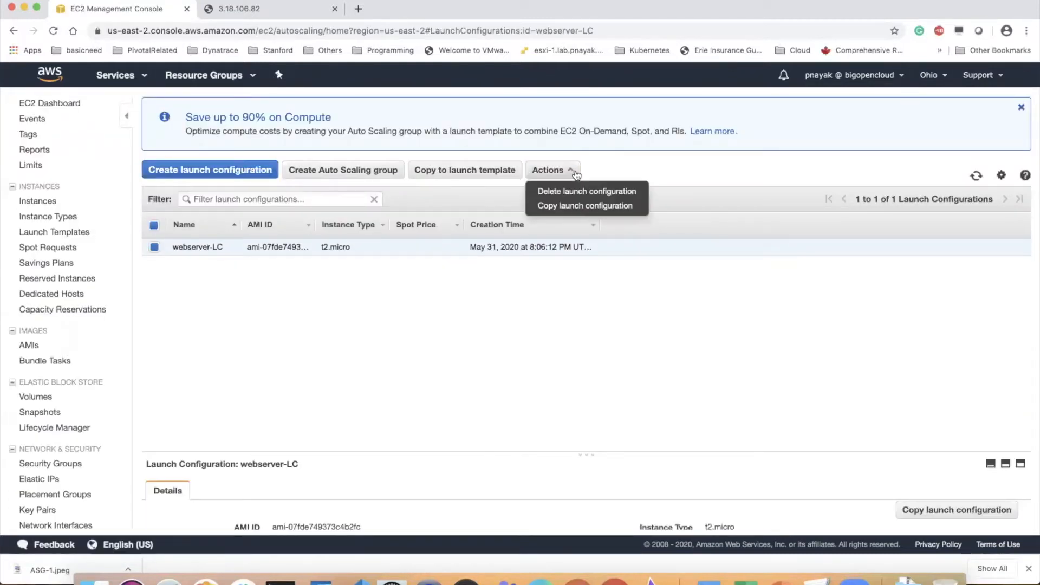
{"action": "left_click", "coordinate": [584, 193]}
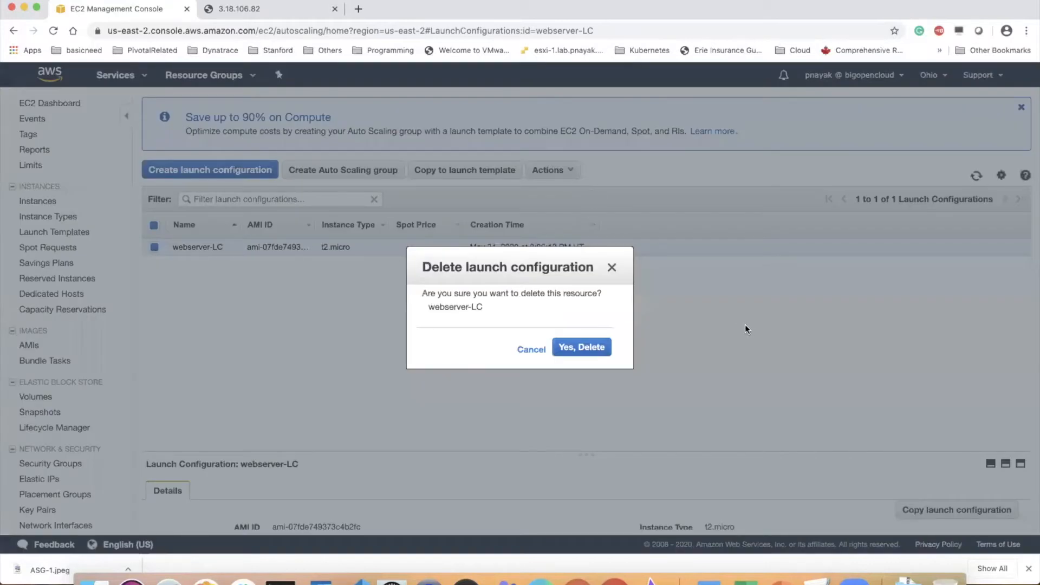
{"action": "left_click", "coordinate": [572, 349]}
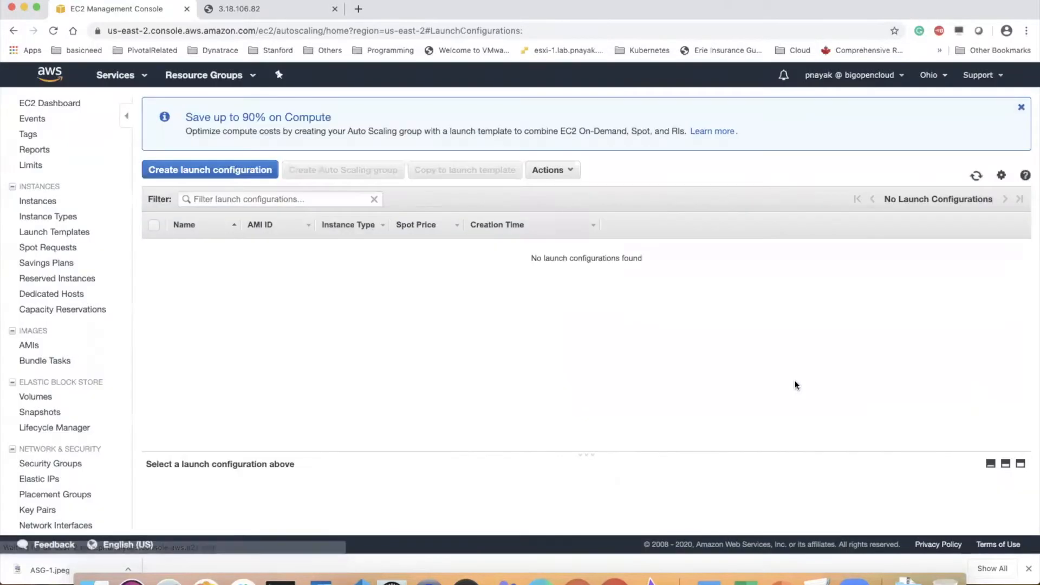
Delete the older EBS snapshot, snap-010a4e32f0d7260aa, started May 31, 2020 at 5:32:59 PM.
{"action": "left_click", "coordinate": [50, 103]}
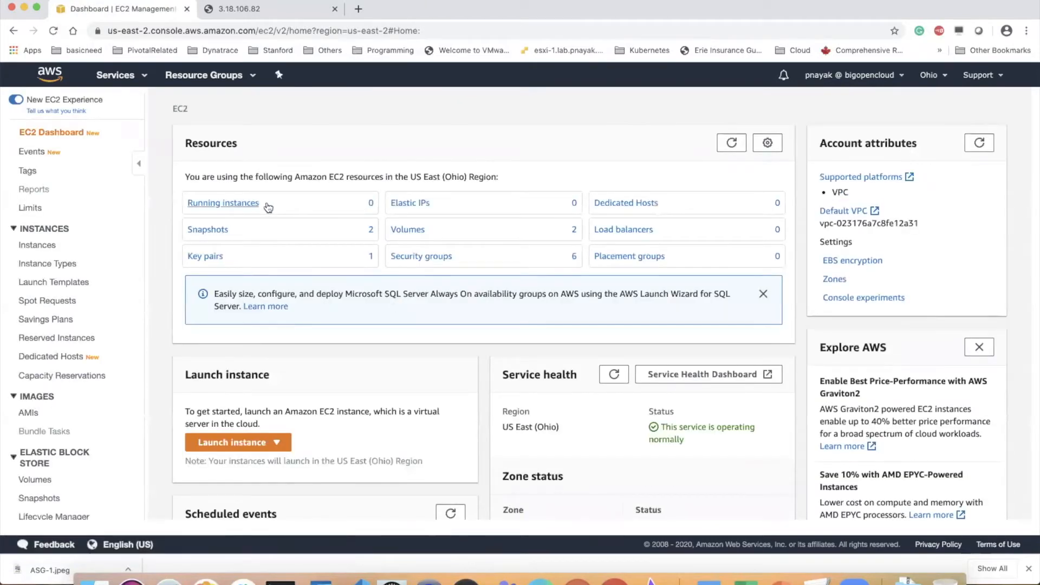
{"action": "left_click", "coordinate": [220, 231]}
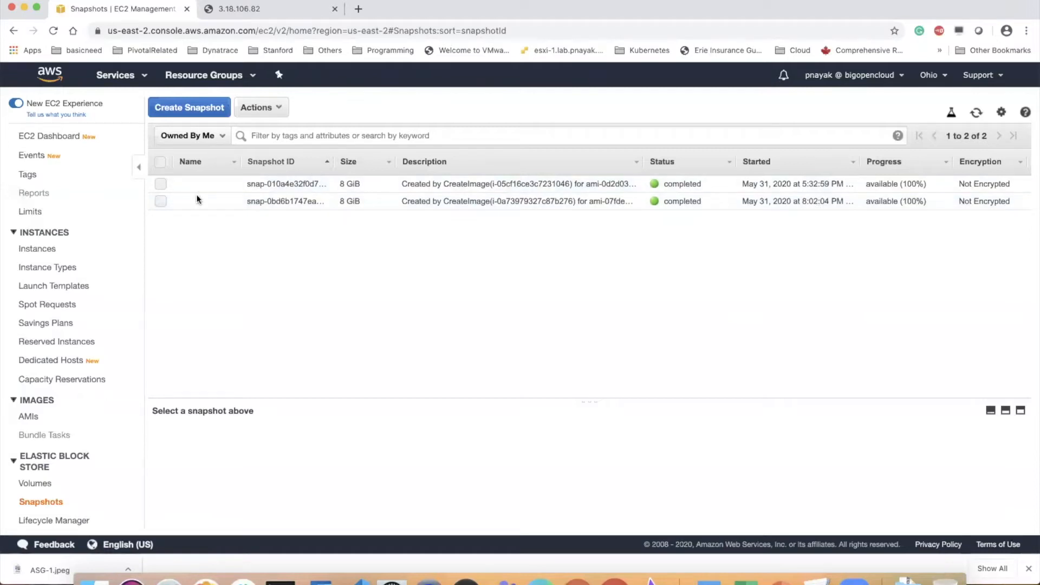
{"action": "left_click", "coordinate": [160, 201]}
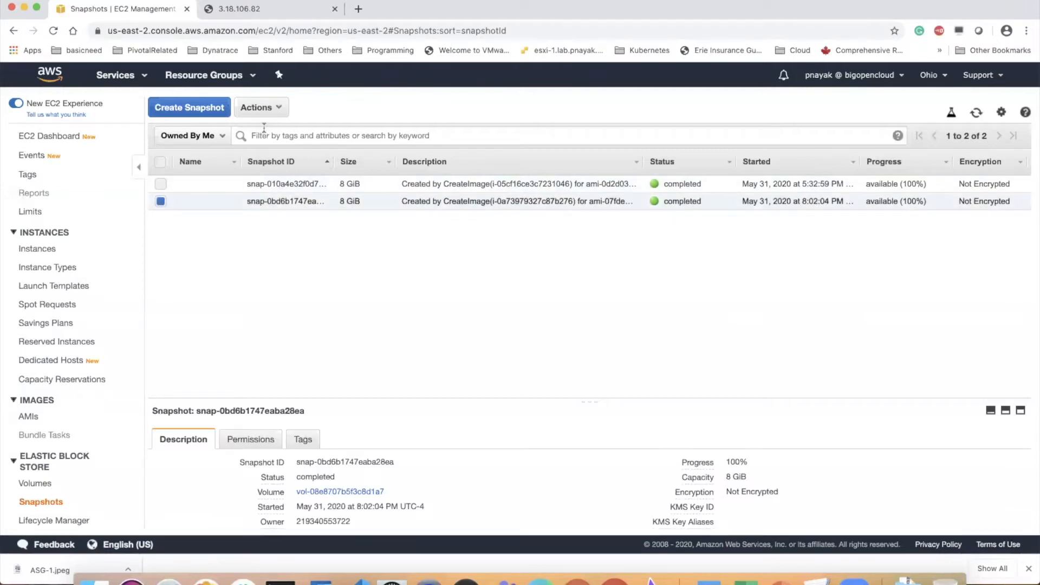
{"action": "left_click", "coordinate": [160, 201]}
{"action": "left_click", "coordinate": [160, 184]}
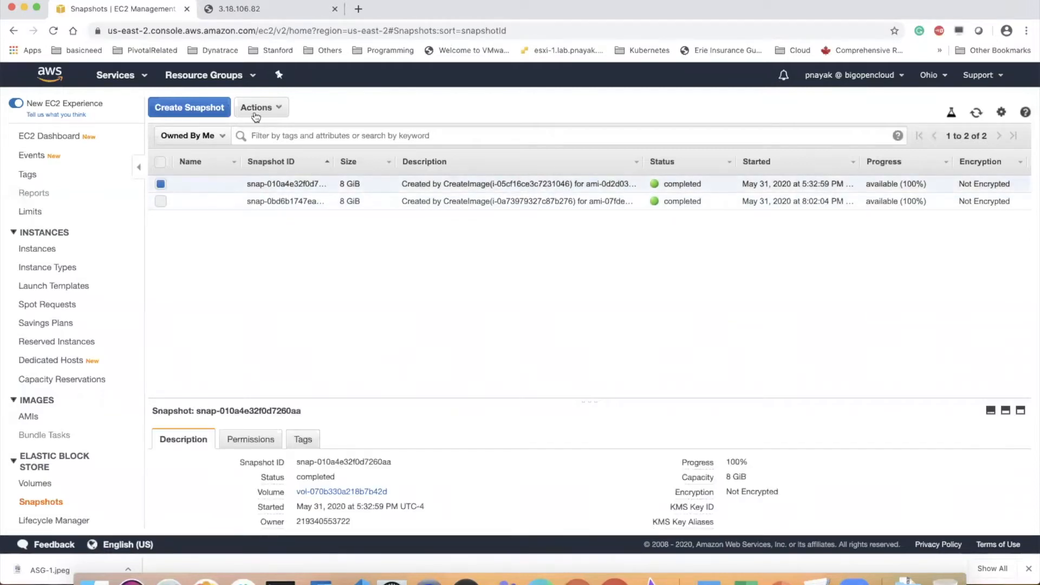
{"action": "left_click", "coordinate": [273, 108]}
{"action": "left_click", "coordinate": [258, 129]}
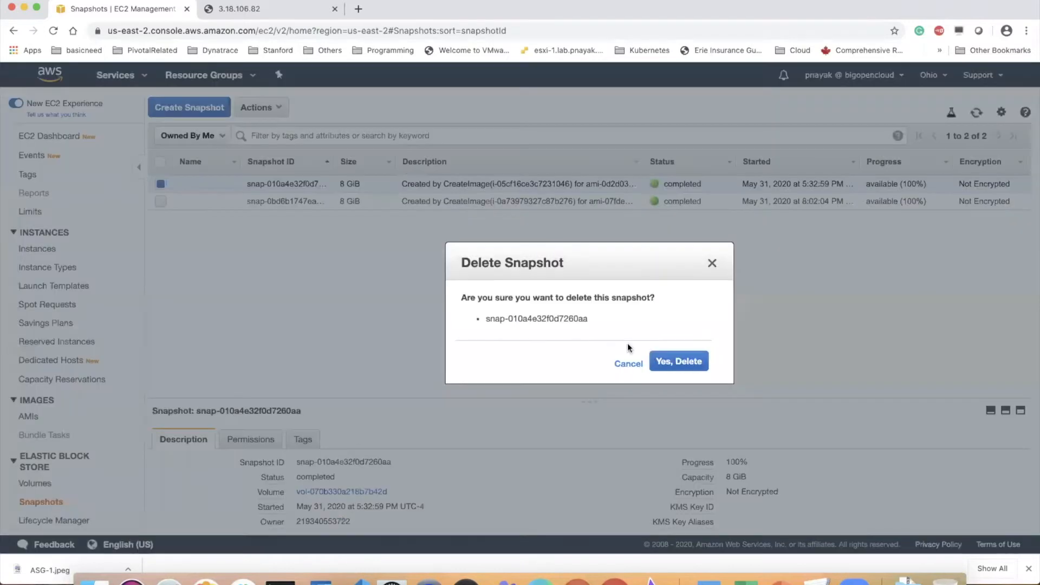
{"action": "left_click", "coordinate": [677, 365]}
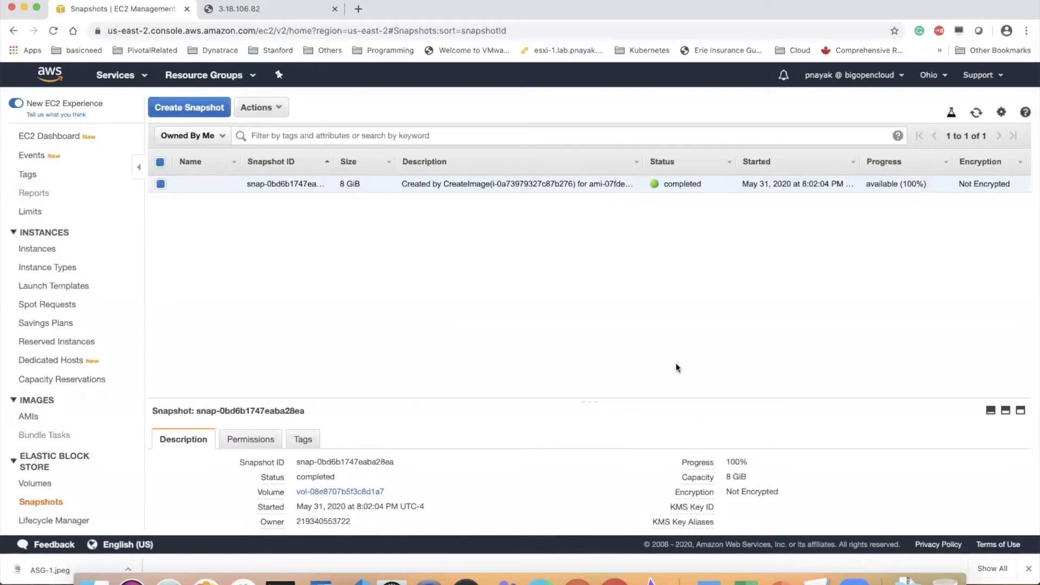
Start creating an Application Load Balancer and name it web-lb.
{"action": "left_click", "coordinate": [63, 138]}
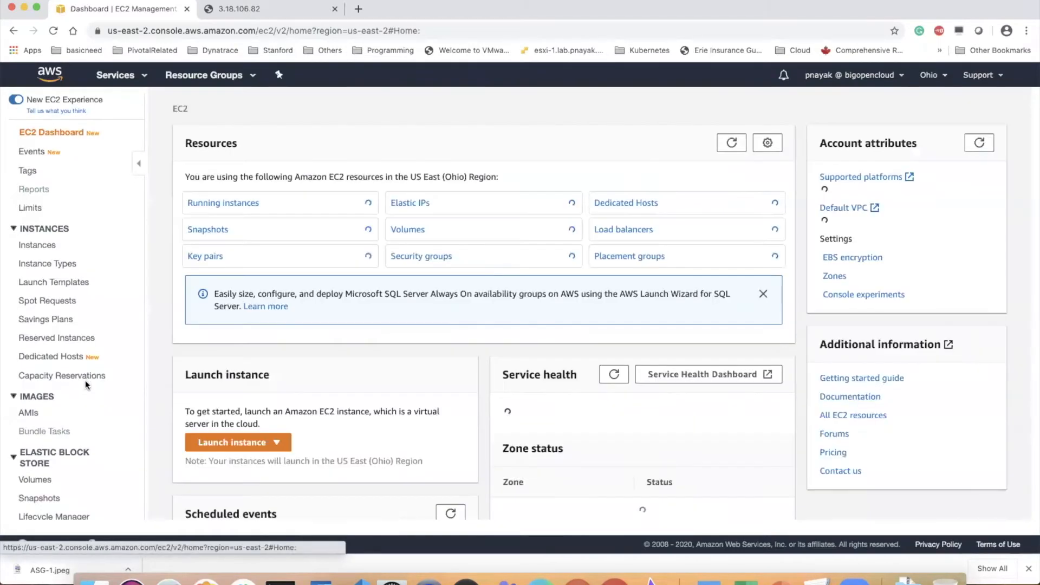
{"action": "scroll", "coordinate": [70, 379], "scroll_direction": "down", "scroll_amount": 5}
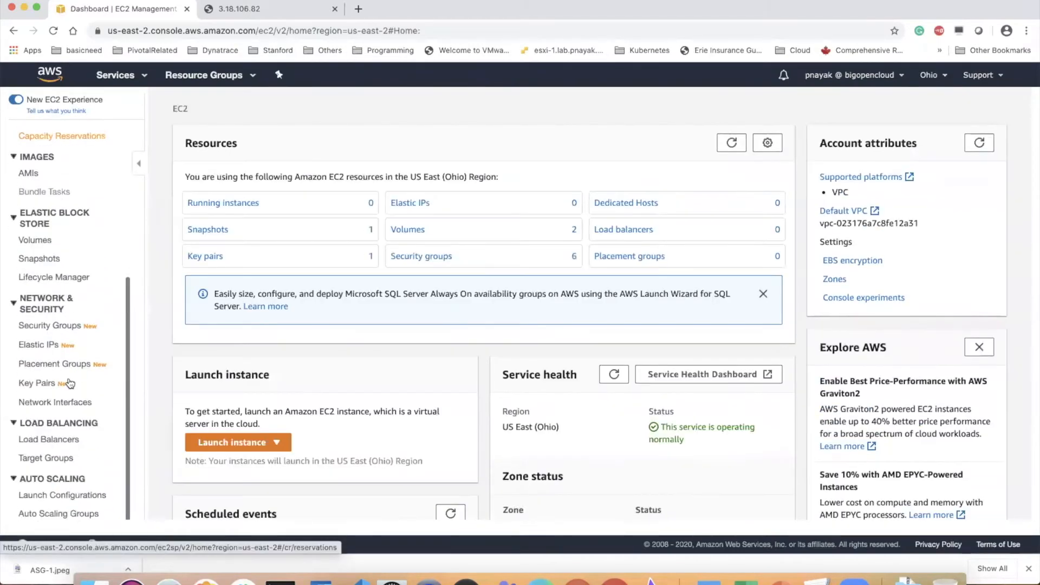
{"action": "left_click", "coordinate": [64, 439]}
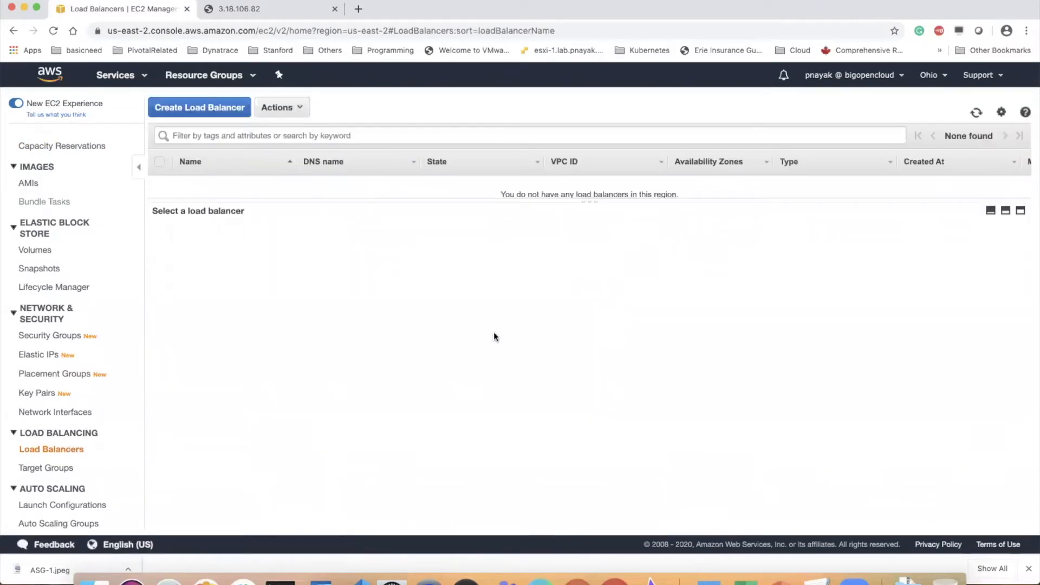
{"action": "left_click", "coordinate": [228, 106]}
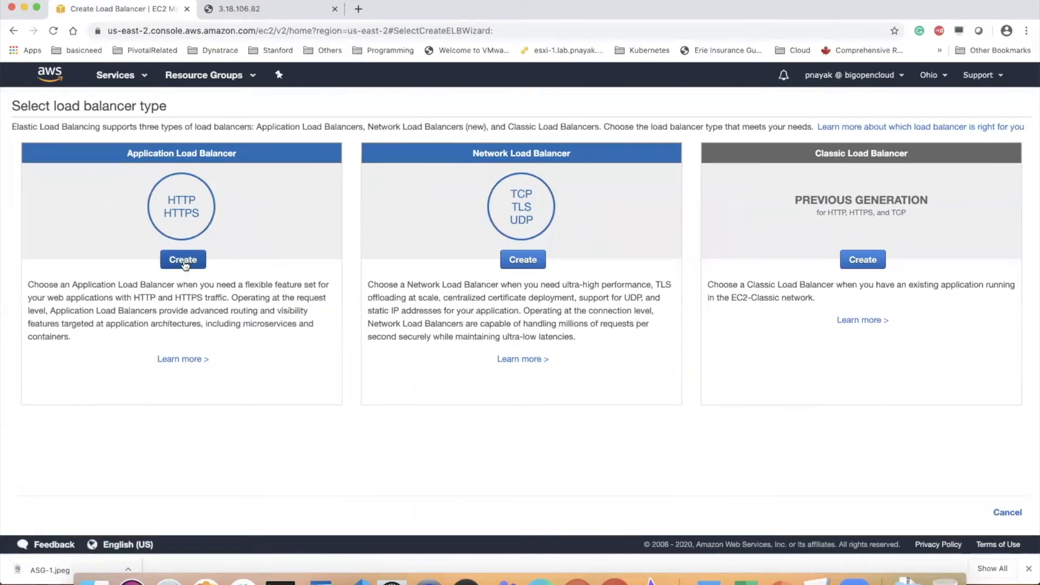
{"action": "left_click", "coordinate": [183, 260]}
{"action": "left_click", "coordinate": [184, 199]}
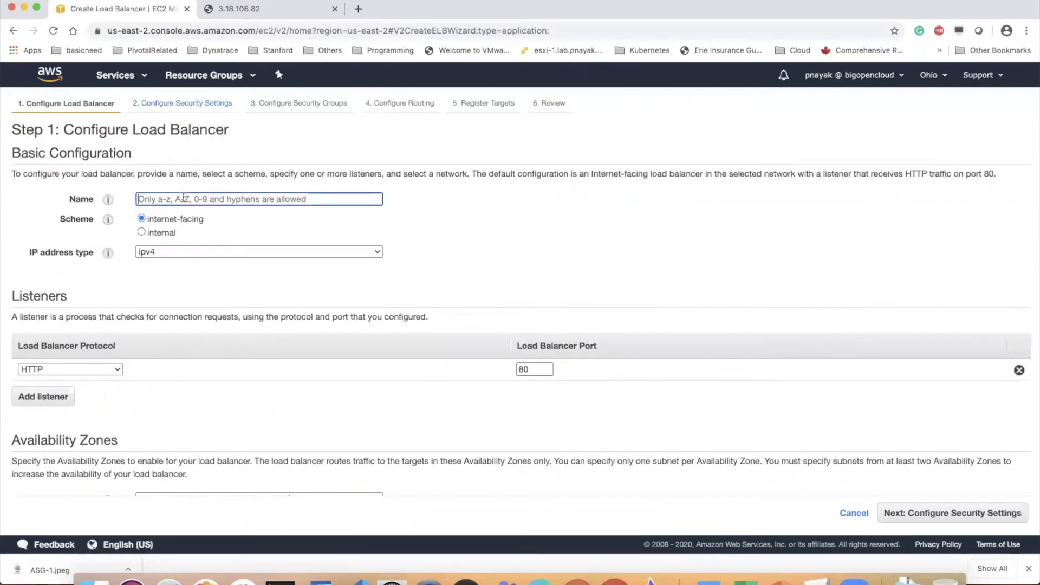
{"action": "type", "text": "web"}
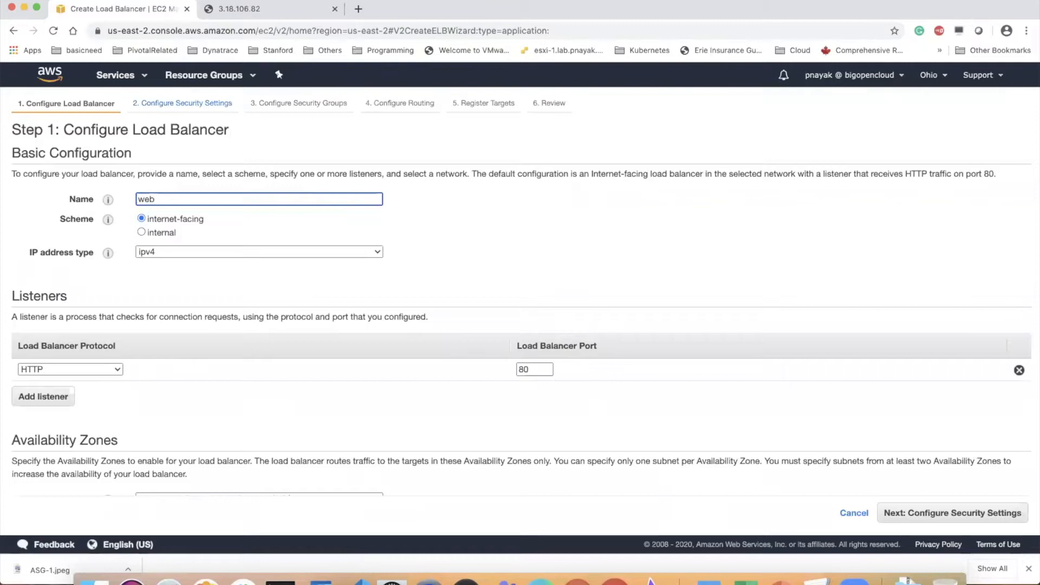
{"action": "type", "text": "-lb"}
Choose the default VPC (172.31.0.0/16) for the load balancer and enable availability zones us-east-2a, us-east-2b and us-east-2c.
{"action": "scroll", "coordinate": [523, 485], "scroll_direction": "down", "scroll_amount": 3}
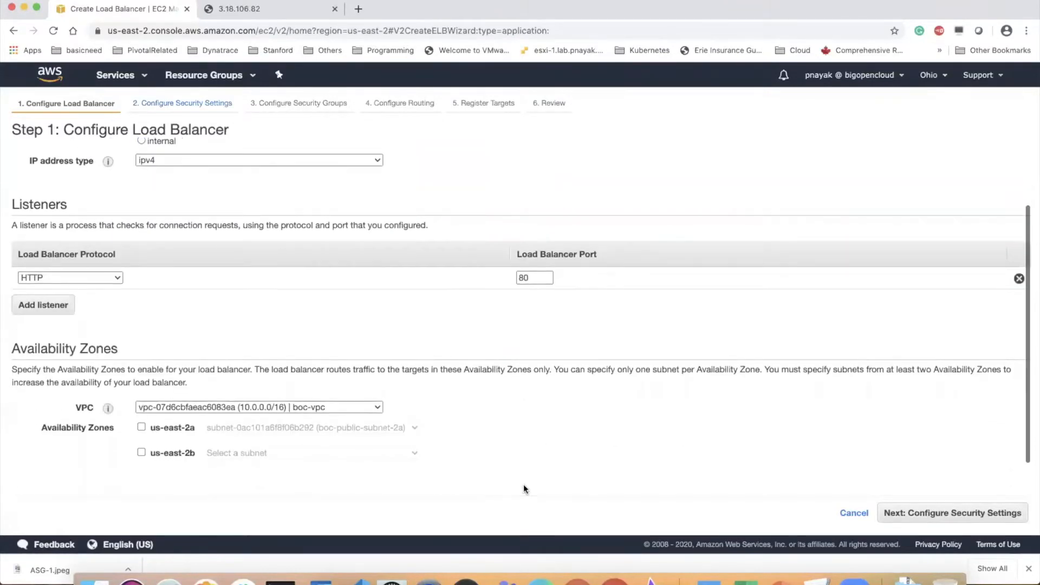
{"action": "left_click", "coordinate": [363, 405]}
{"action": "left_click", "coordinate": [339, 393]}
{"action": "scroll", "coordinate": [486, 401], "scroll_direction": "down", "scroll_amount": 3}
{"action": "left_click", "coordinate": [142, 358]}
{"action": "left_click", "coordinate": [142, 402]}
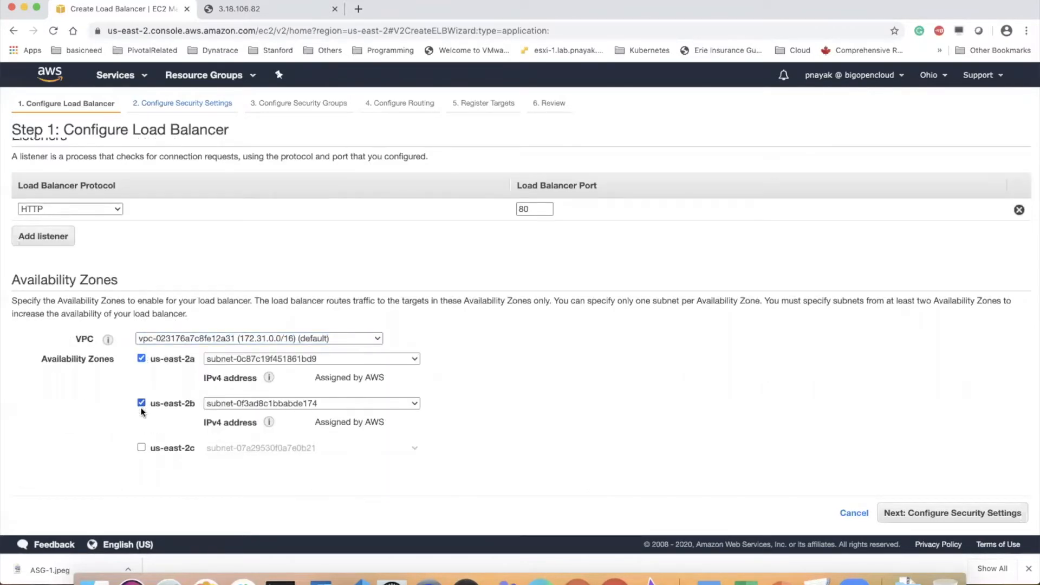
{"action": "left_click", "coordinate": [142, 447]}
{"action": "scroll", "coordinate": [740, 431], "scroll_direction": "down", "scroll_amount": 2}
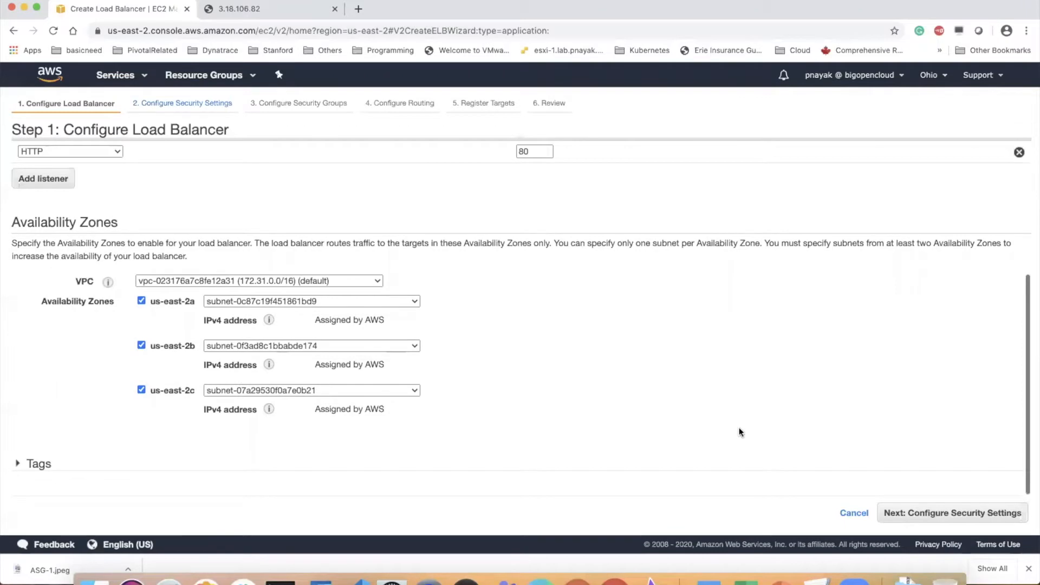
Continue without a secure listener, keep the default VPC security group, and proceed to the routing configuration.
{"action": "left_click", "coordinate": [953, 515]}
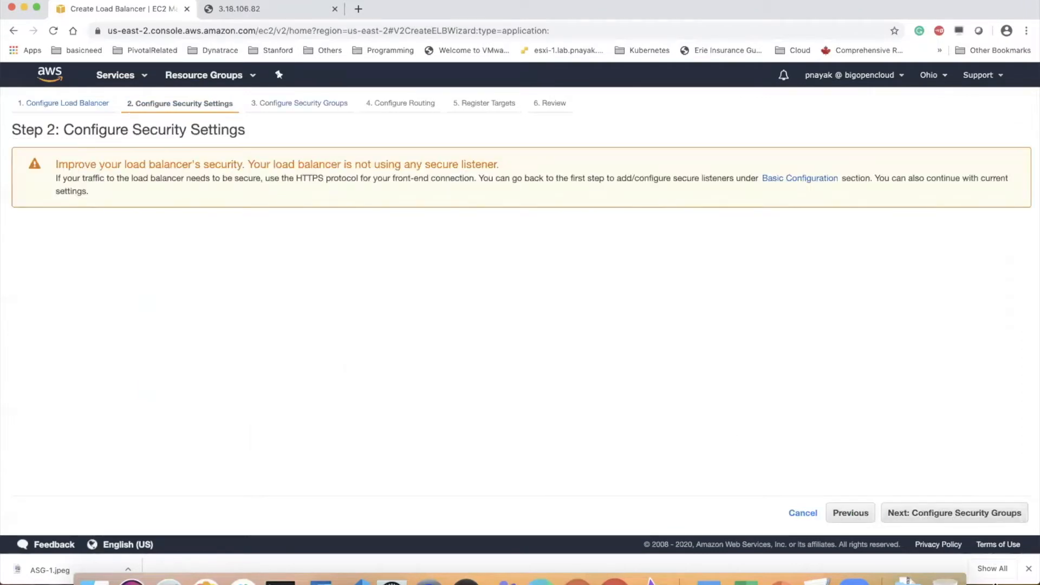
{"action": "left_click", "coordinate": [956, 515]}
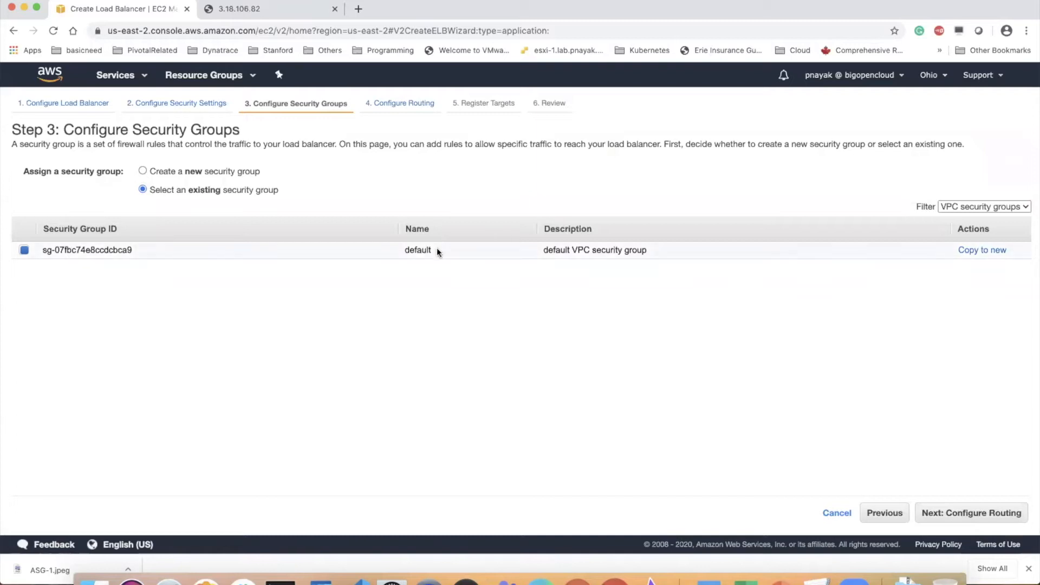
{"action": "left_click", "coordinate": [971, 513]}
Name the new target group my-web-server-group and set its health check path to /index.html.
{"action": "left_click", "coordinate": [196, 232]}
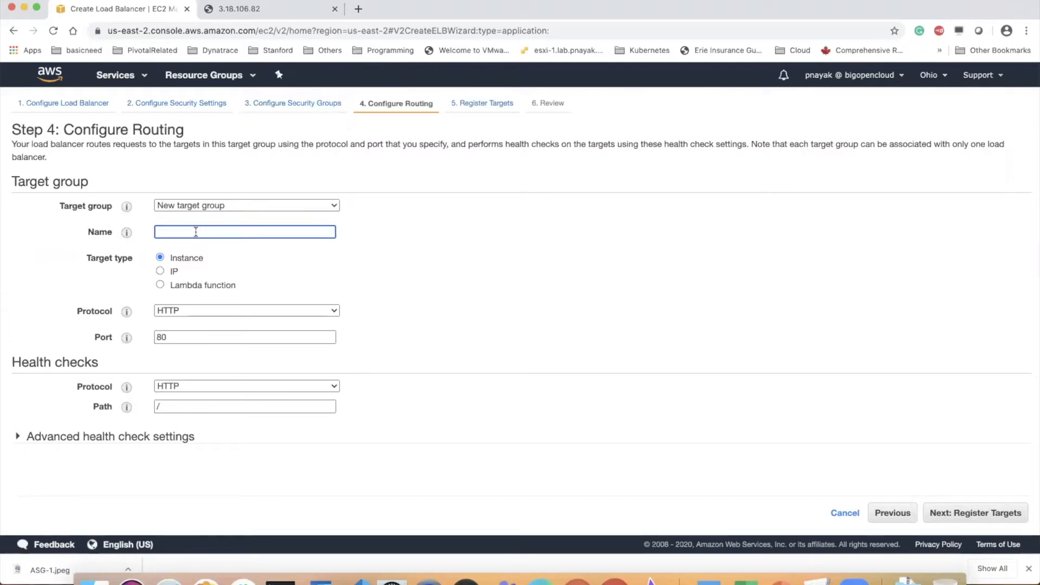
{"action": "type", "text": "m"}
{"action": "type", "text": "y-web-server-group"}
{"action": "left_click", "coordinate": [469, 280]}
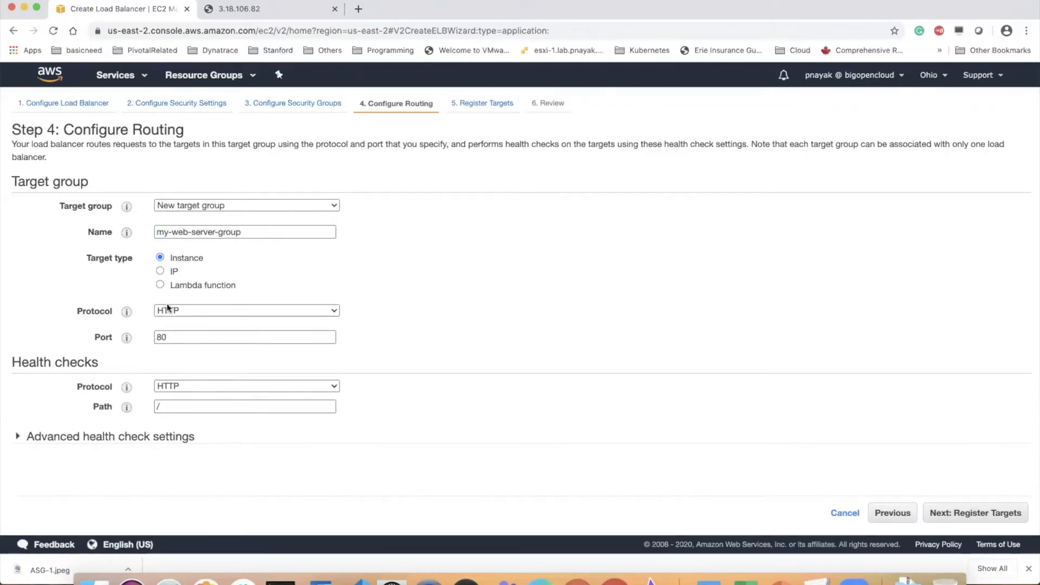
{"action": "left_click", "coordinate": [182, 407]}
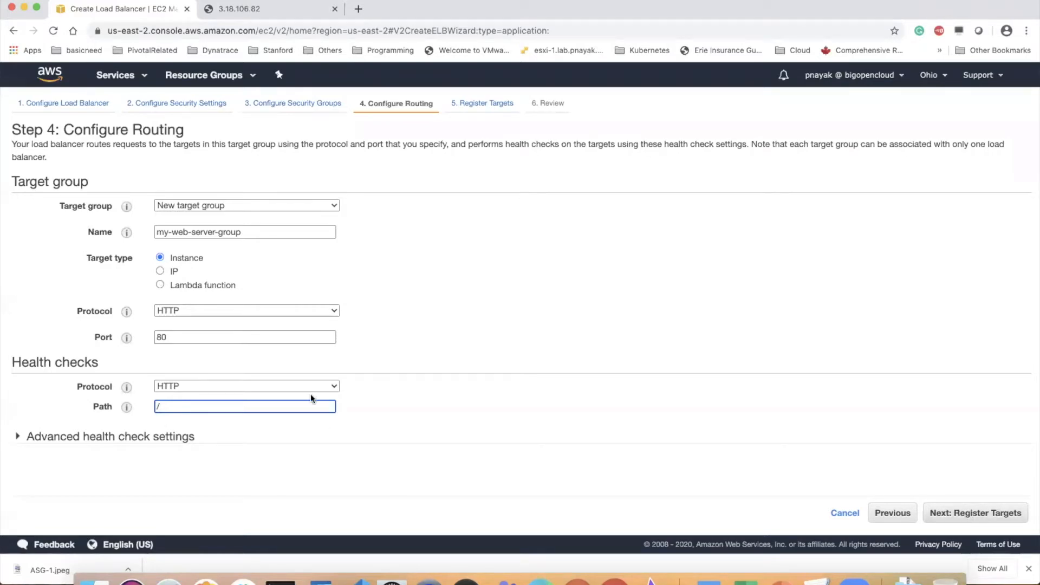
{"action": "type", "text": "index.html"}
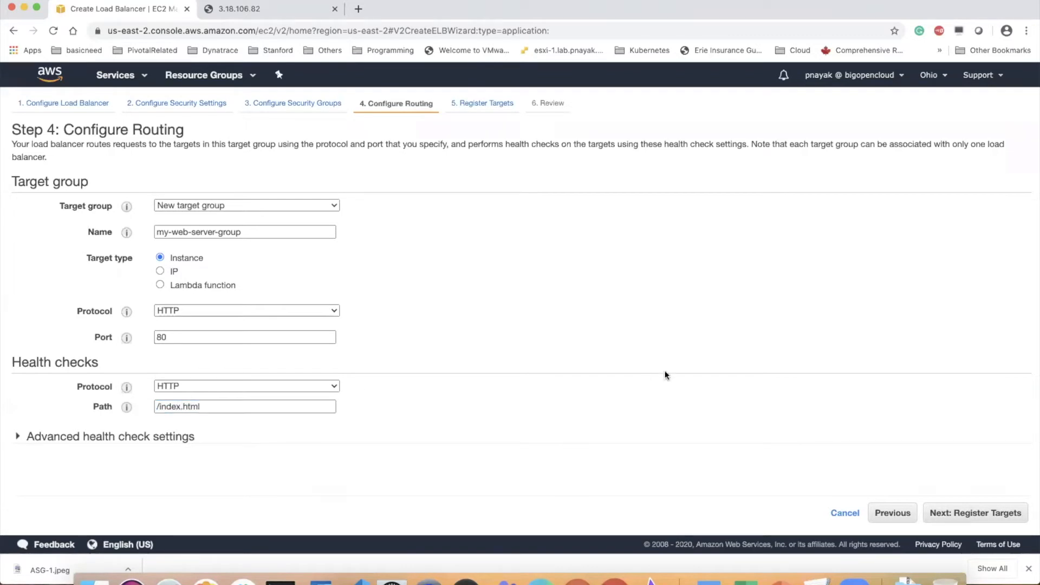
Leave the target group without registered instances, review the load balancer settings, and create the load balancer web-lb.
{"action": "left_click", "coordinate": [967, 514]}
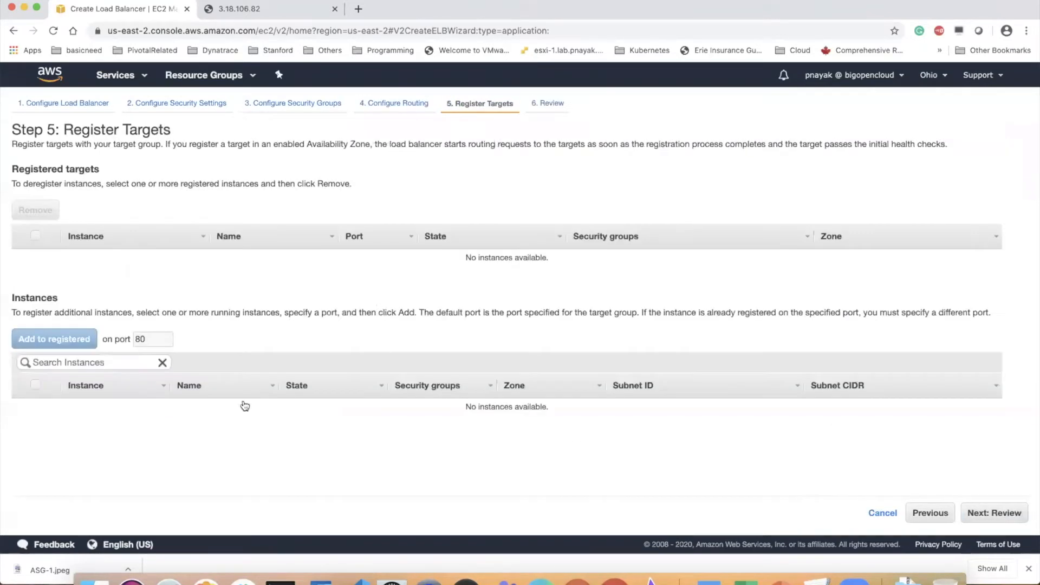
{"action": "left_click", "coordinate": [994, 513]}
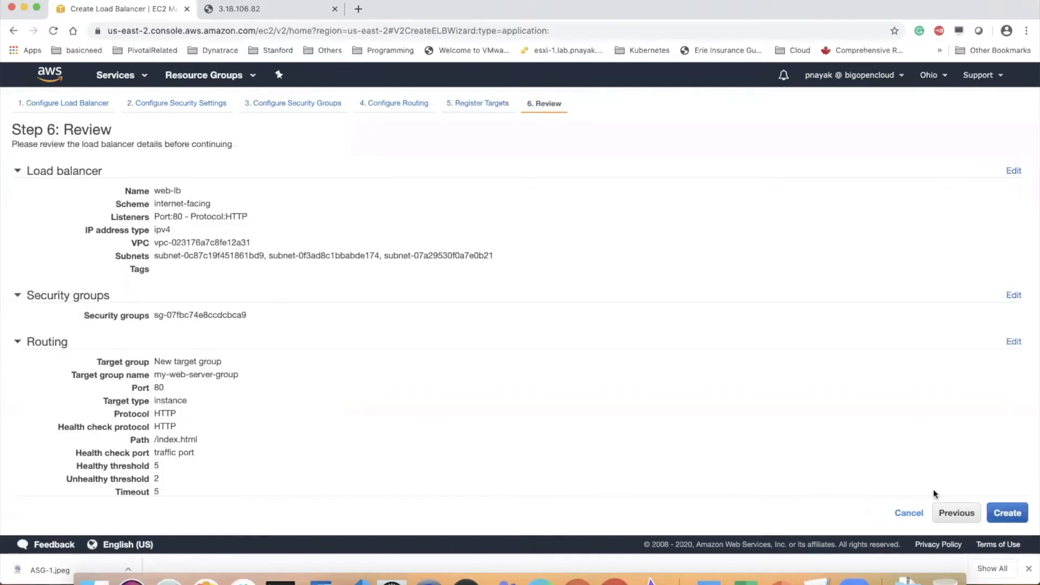
{"action": "left_click", "coordinate": [958, 514]}
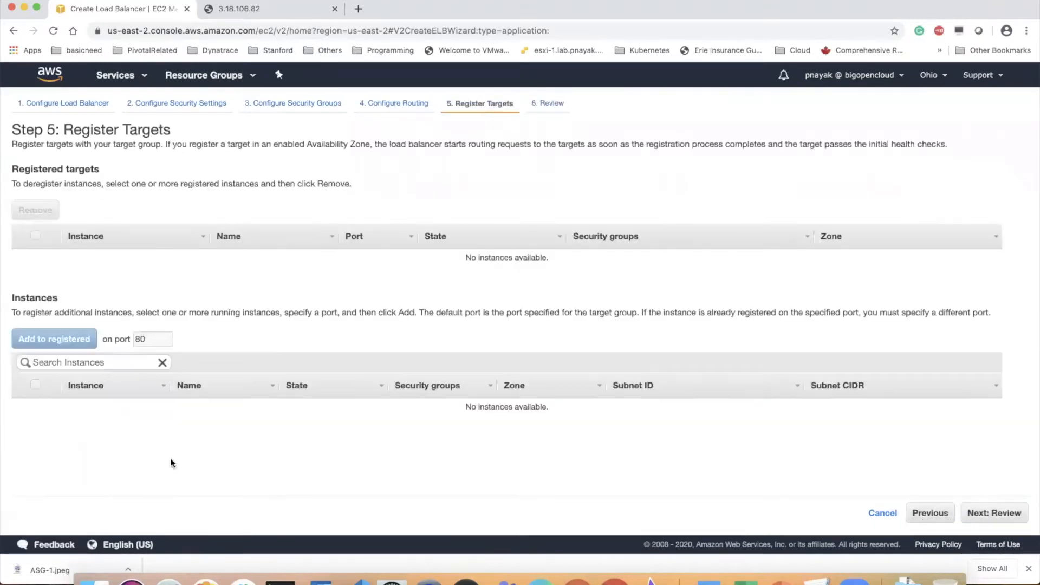
{"action": "left_click", "coordinate": [994, 512]}
{"action": "left_click", "coordinate": [1008, 513]}
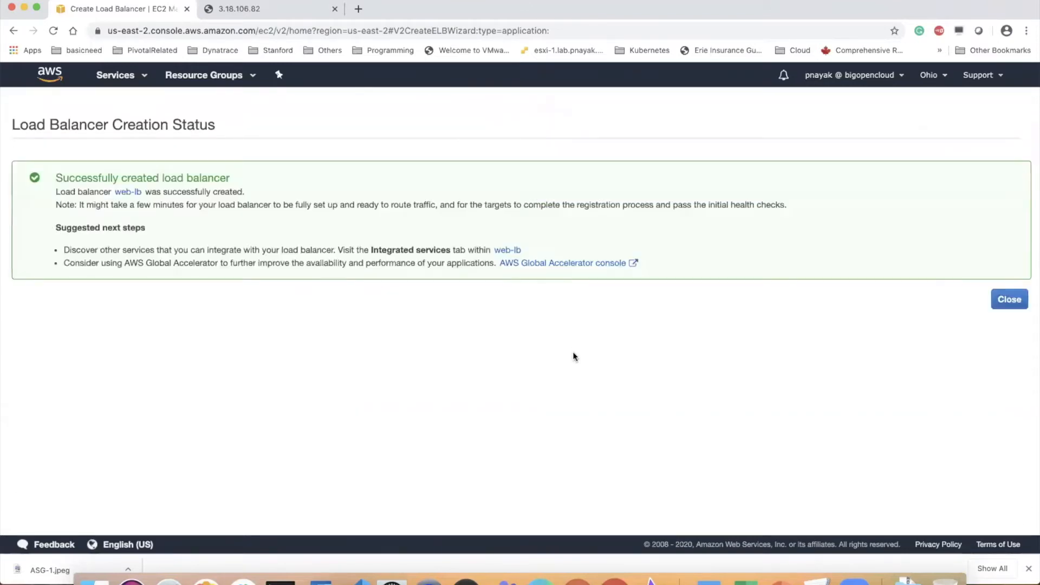
{"action": "left_click", "coordinate": [1007, 299]}
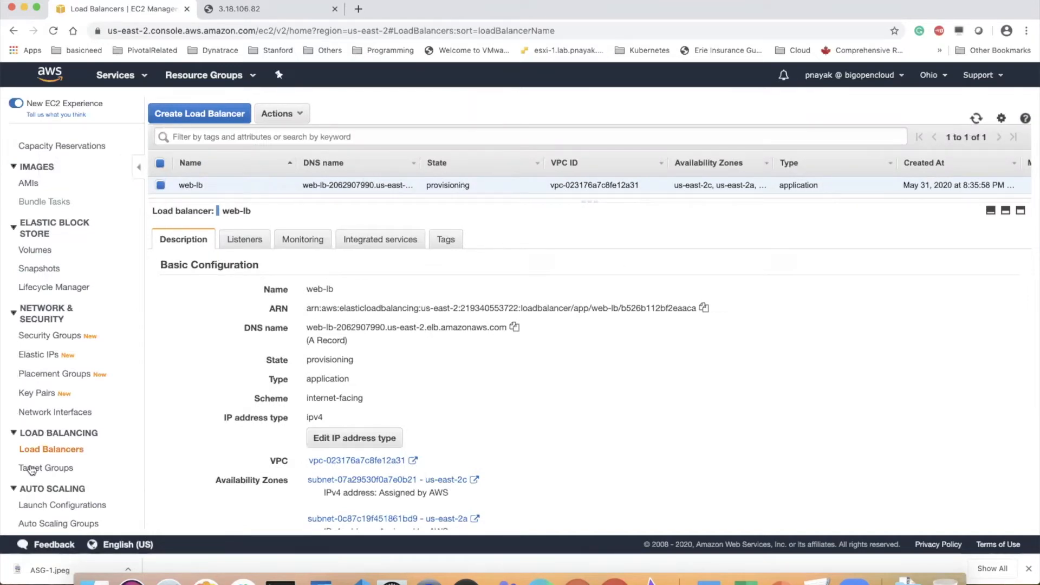
Start a new launch configuration from the owned AMI webserver-image with the t2.micro instance type.
{"action": "left_click", "coordinate": [65, 504]}
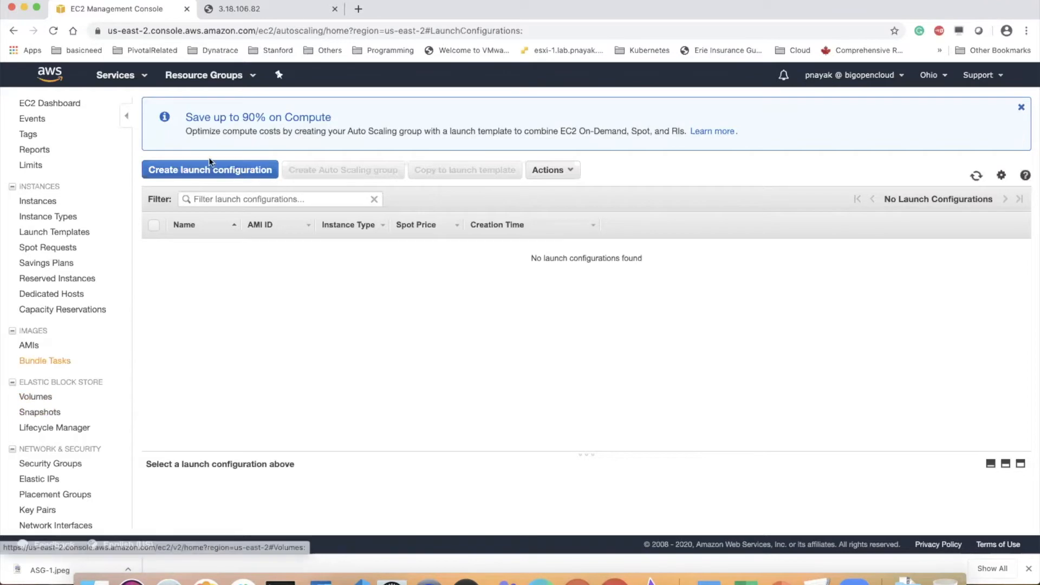
{"action": "left_click", "coordinate": [210, 169]}
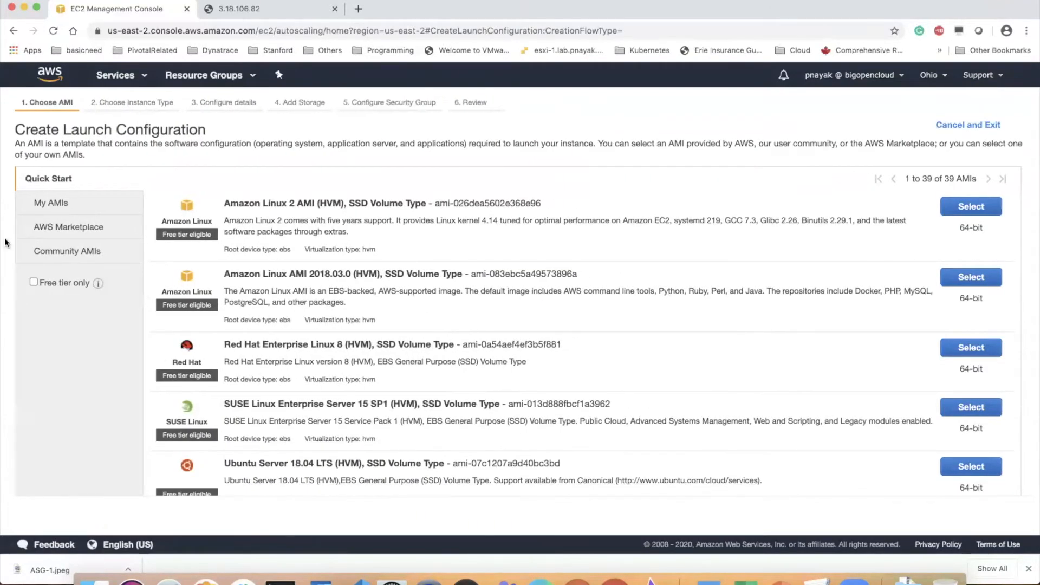
{"action": "left_click", "coordinate": [44, 204]}
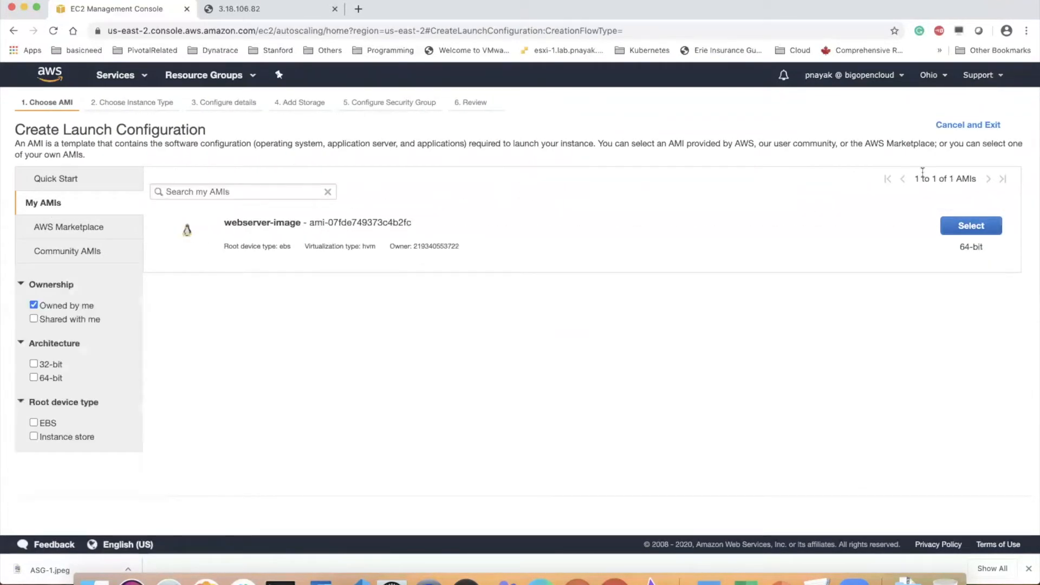
{"action": "left_click", "coordinate": [969, 222]}
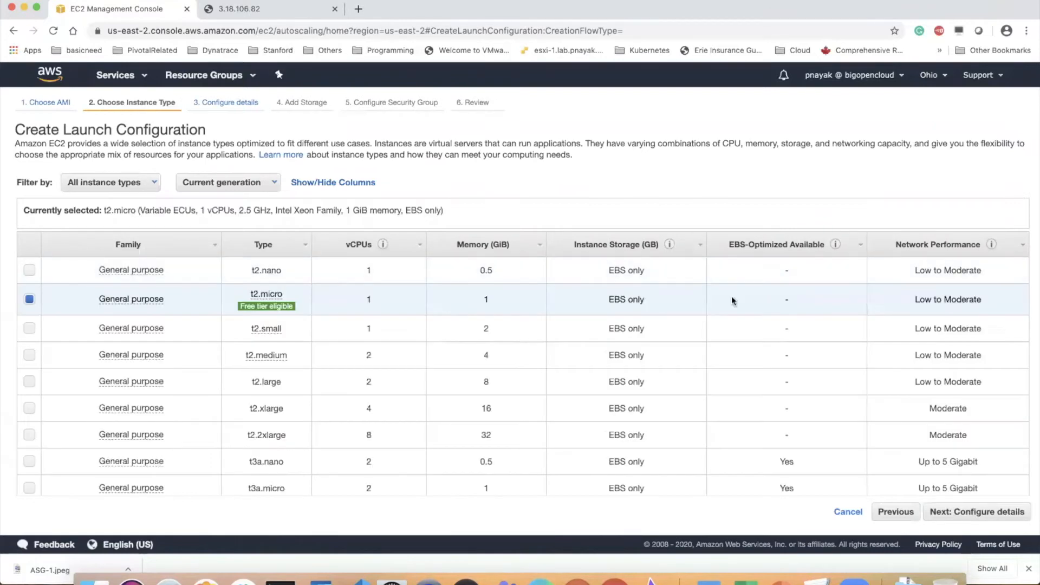
{"action": "left_click", "coordinate": [975, 513]}
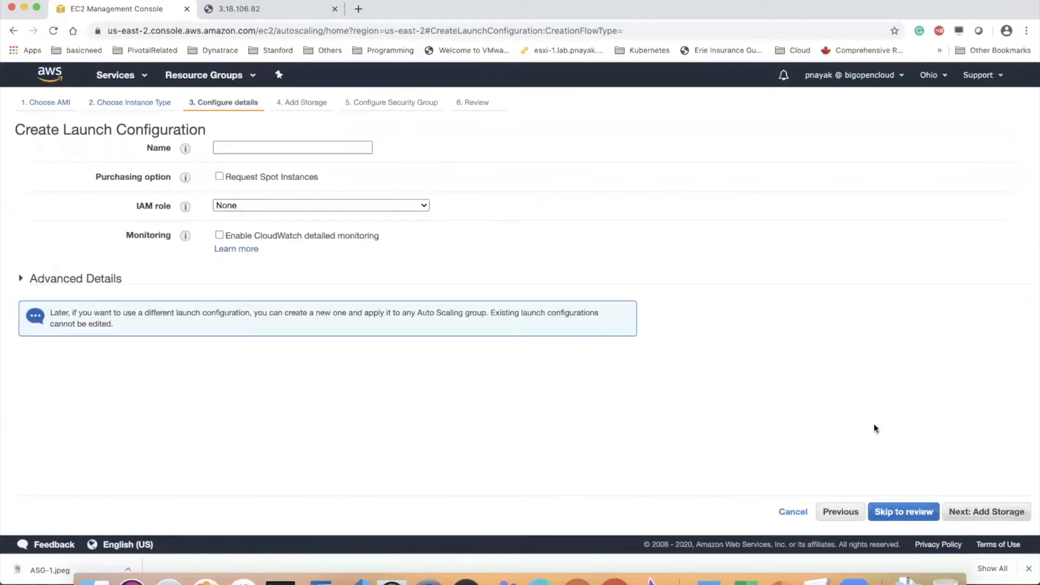
Name the launch configuration web-lc, keep the default advanced details and storage, and proceed to the security group configuration.
{"action": "left_click", "coordinate": [241, 148]}
{"action": "type", "text": "web"}
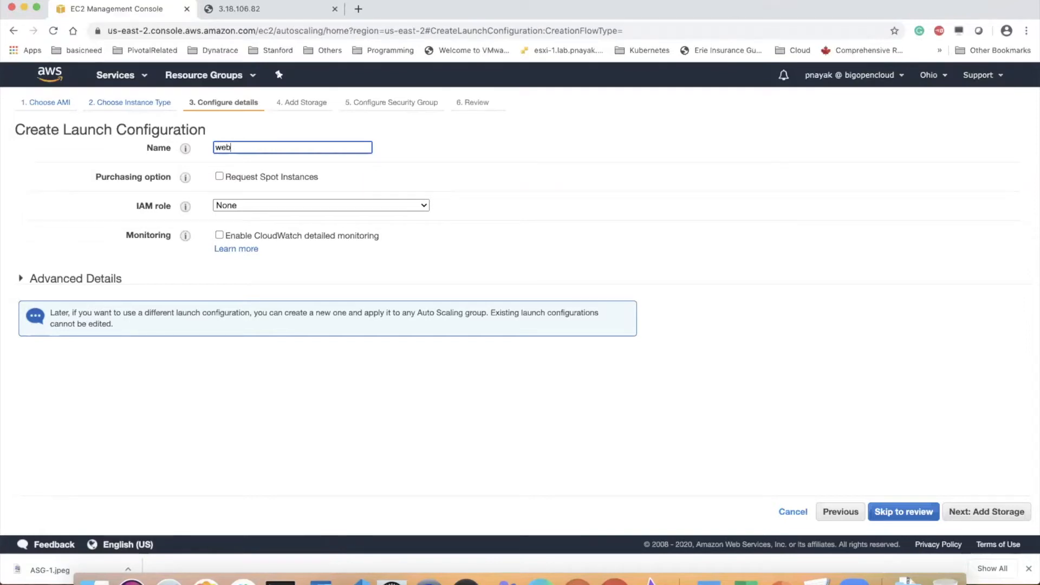
{"action": "type", "text": "-lc"}
{"action": "left_click", "coordinate": [78, 278]}
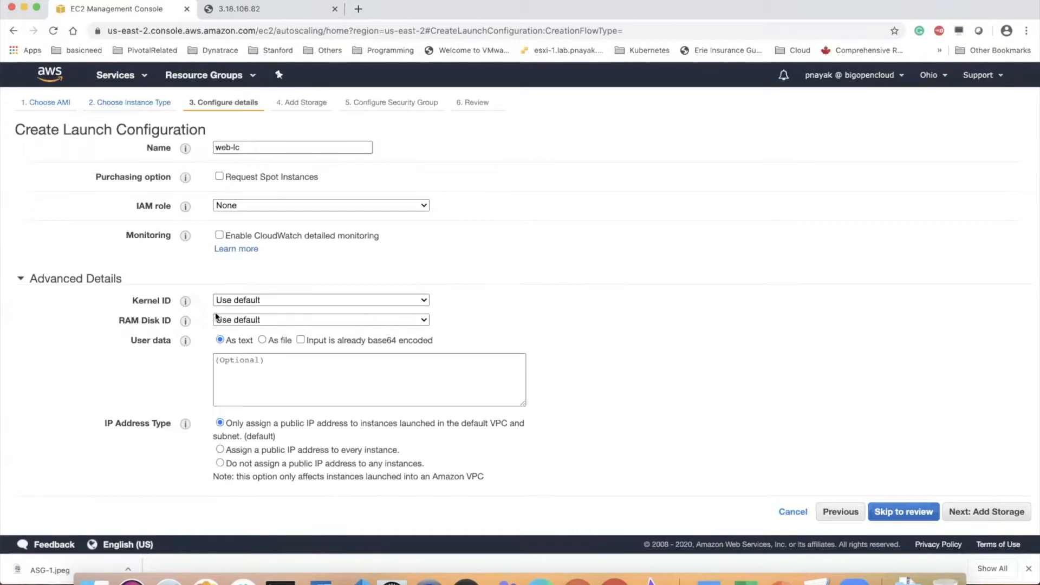
{"action": "left_click", "coordinate": [273, 365]}
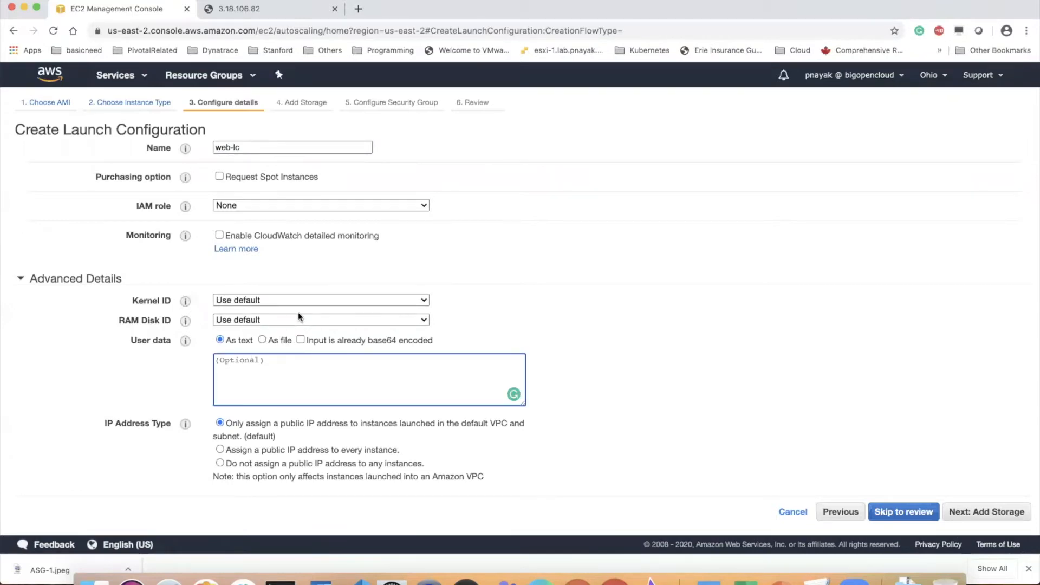
{"action": "left_click", "coordinate": [985, 511]}
{"action": "left_click", "coordinate": [988, 512]}
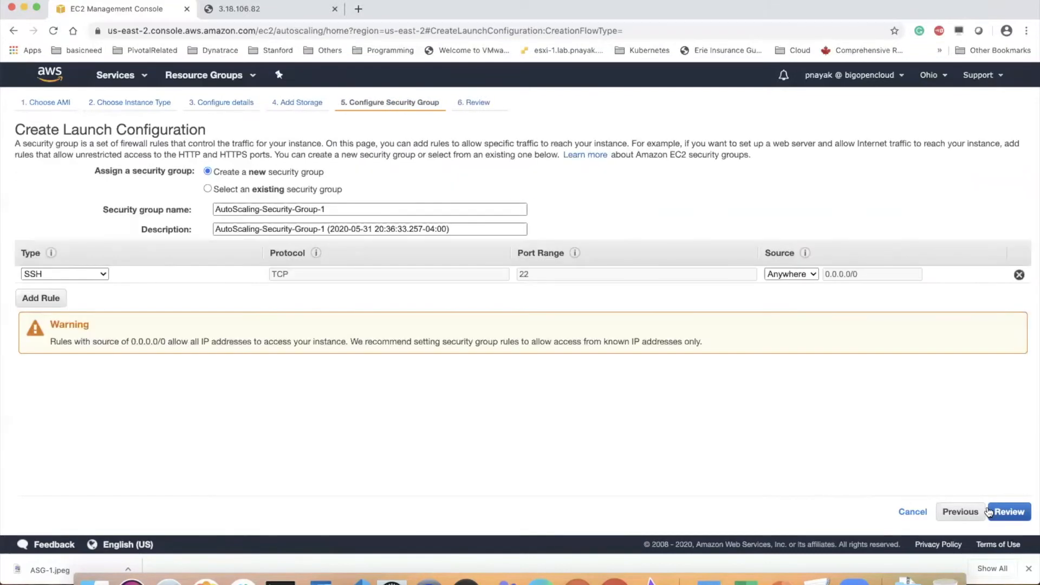
Assign the existing default security group of vpc-023176a7c8fe12a31 and create the launch configuration with the existing key pair, acknowledging access to its private key.
{"action": "left_click", "coordinate": [207, 188]}
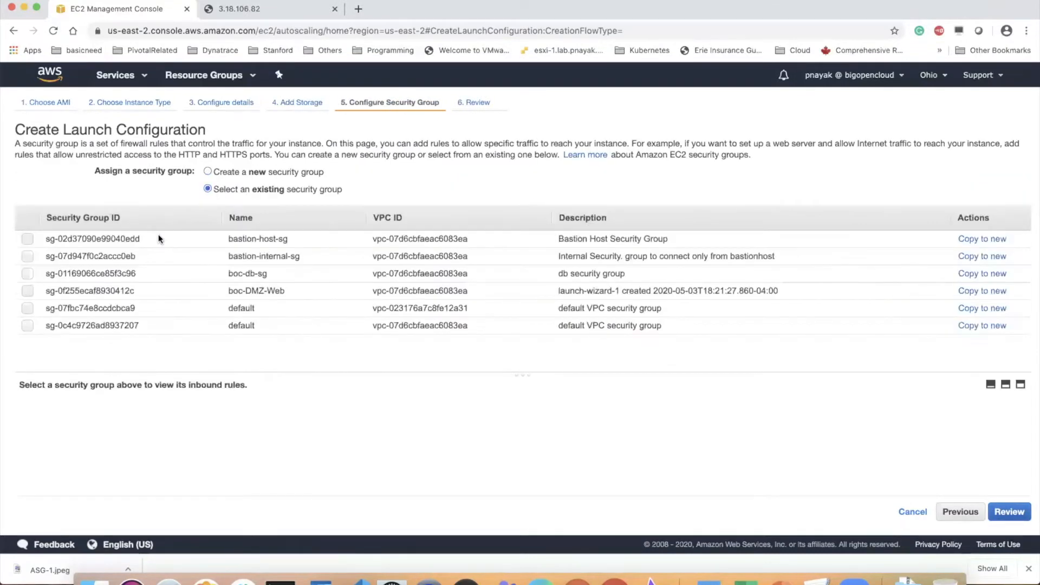
{"action": "left_click", "coordinate": [293, 313]}
{"action": "left_click", "coordinate": [1009, 512]}
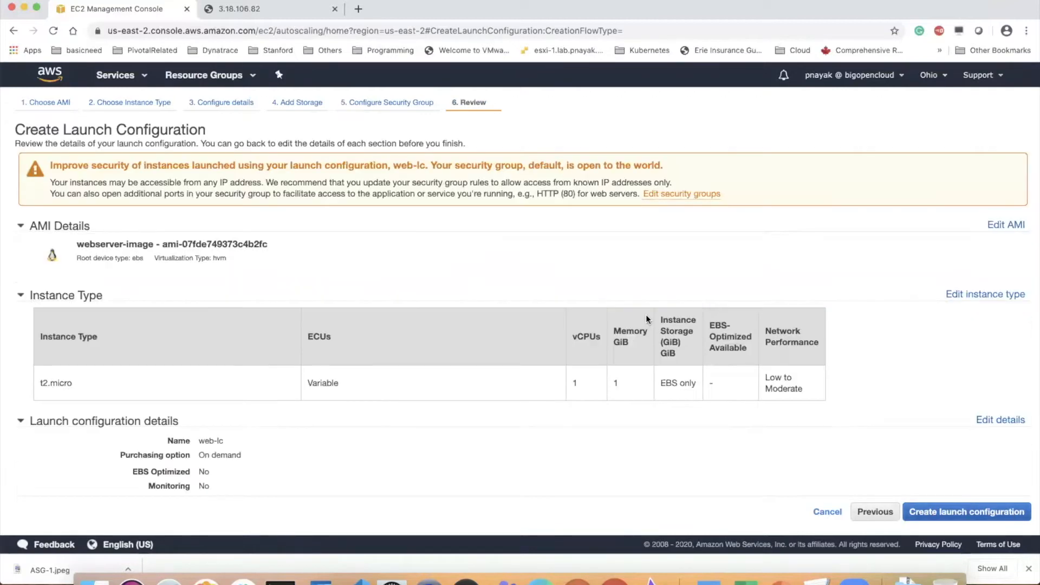
{"action": "left_click", "coordinate": [945, 511]}
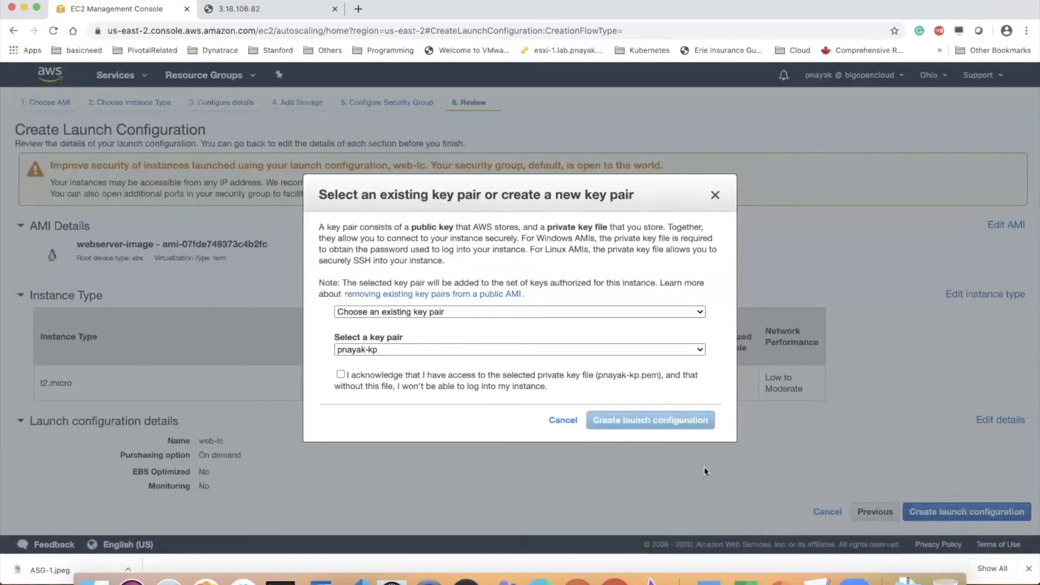
{"action": "left_click", "coordinate": [340, 374]}
{"action": "left_click", "coordinate": [642, 423]}
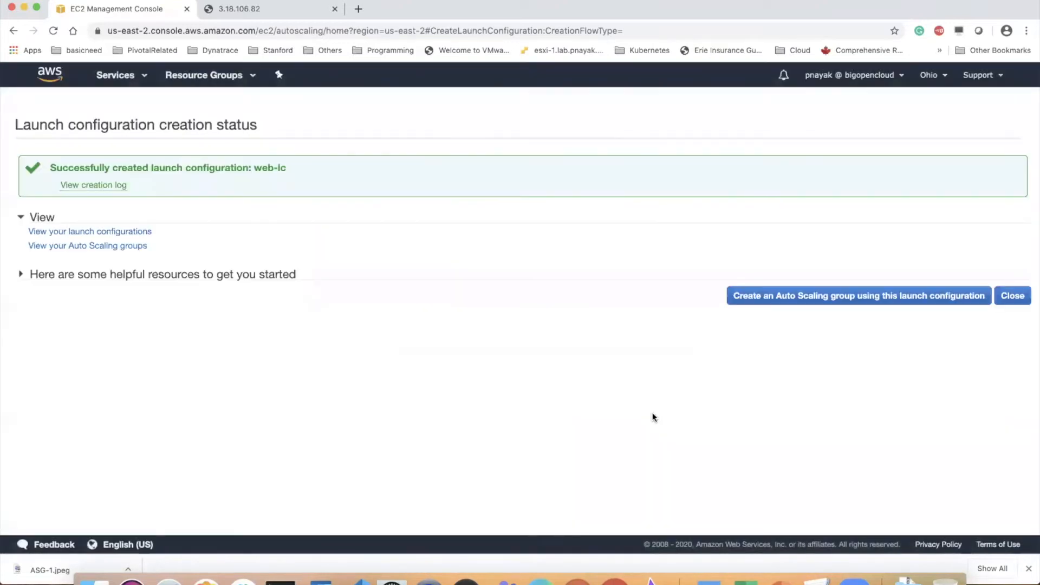
Start an Auto Scaling group from the new launch configuration and name it webserver-asg.
{"action": "left_click", "coordinate": [818, 295]}
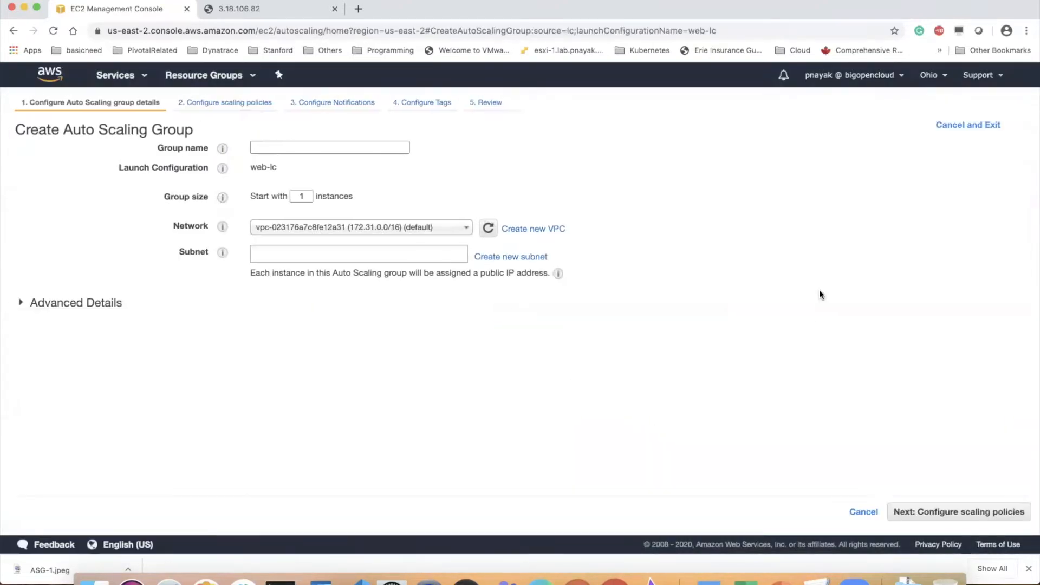
{"action": "left_click", "coordinate": [265, 147]}
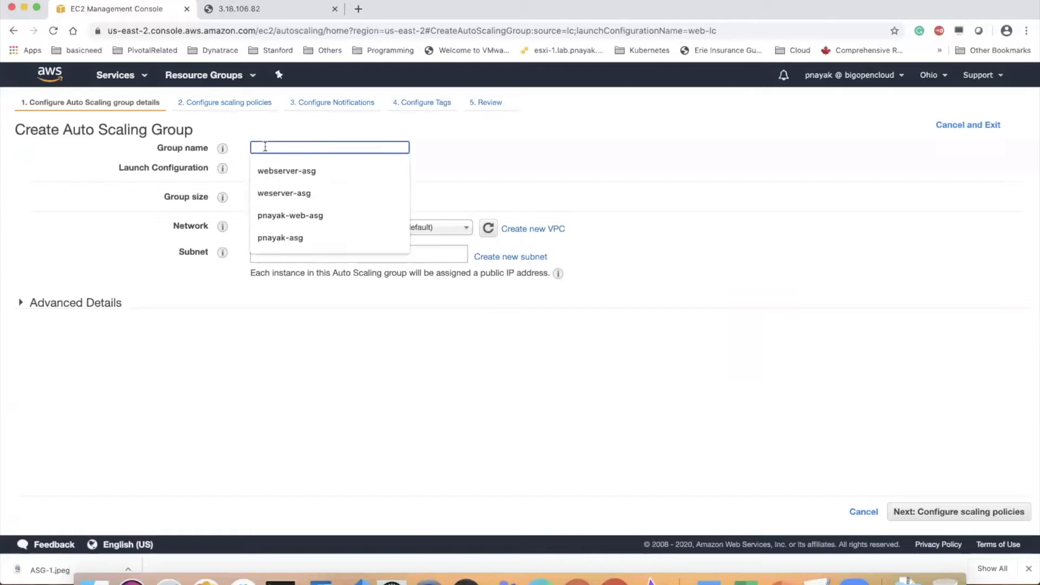
{"action": "left_click", "coordinate": [287, 166]}
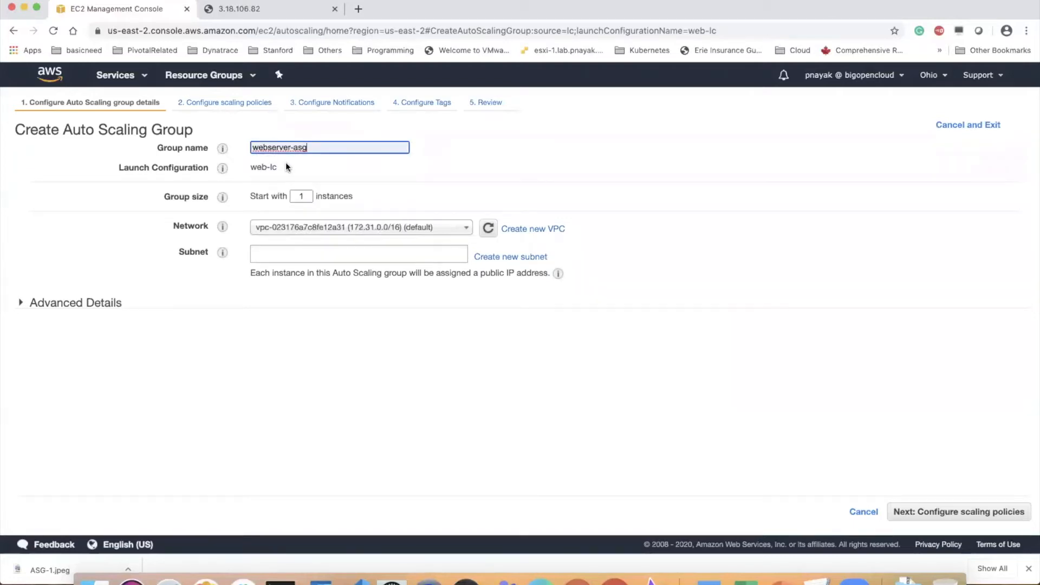
{"action": "left_click", "coordinate": [264, 170]}
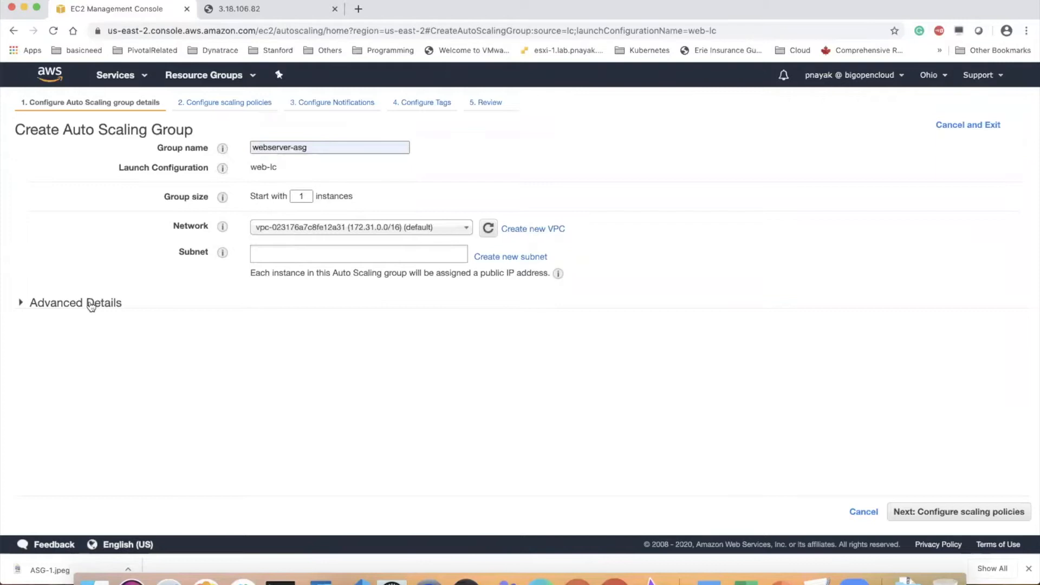
Add the default subnets in us-east-2a, us-east-2c and us-east-2b to the Auto Scaling group and set its size to 2 instances.
{"action": "left_click", "coordinate": [280, 253]}
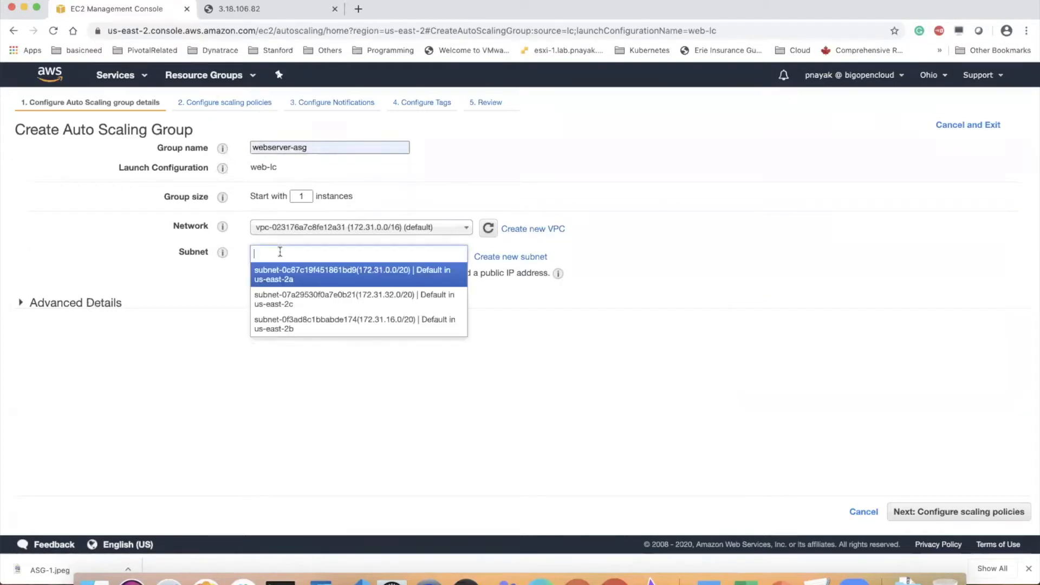
{"action": "left_click", "coordinate": [317, 277]}
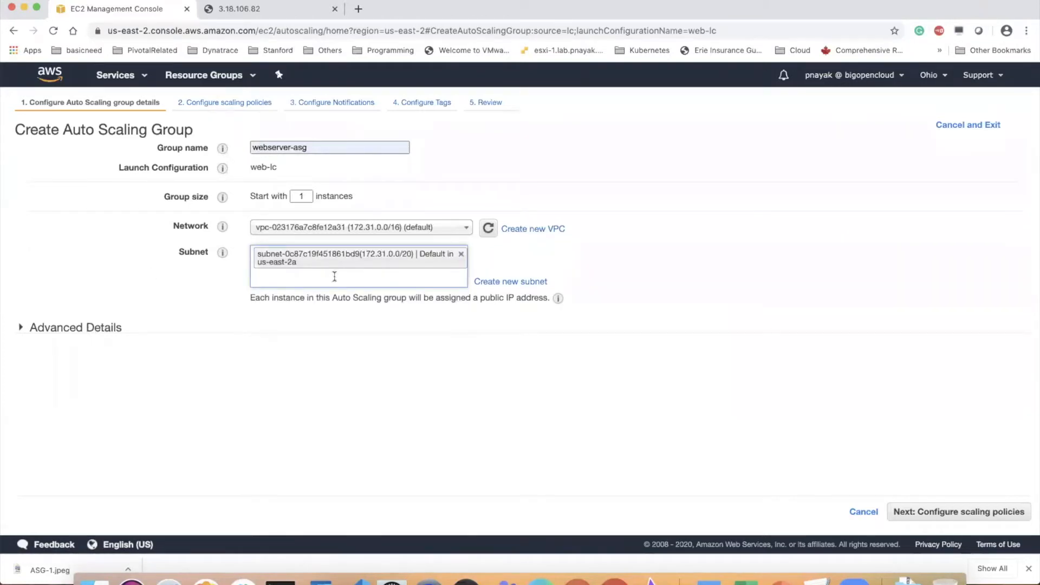
{"action": "left_click", "coordinate": [332, 277]}
{"action": "left_click", "coordinate": [336, 306]}
{"action": "left_click", "coordinate": [335, 302]}
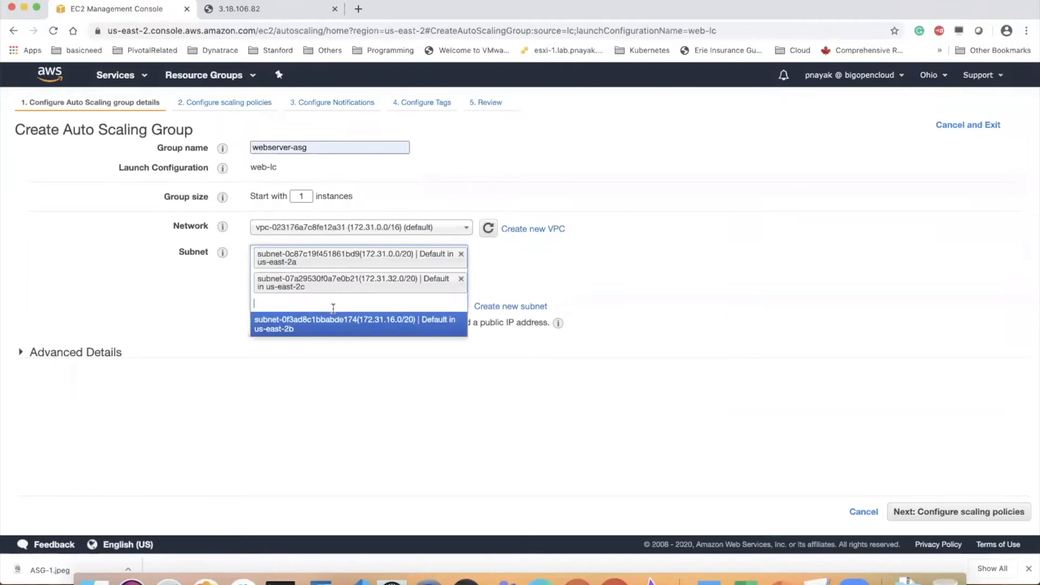
{"action": "left_click", "coordinate": [333, 318]}
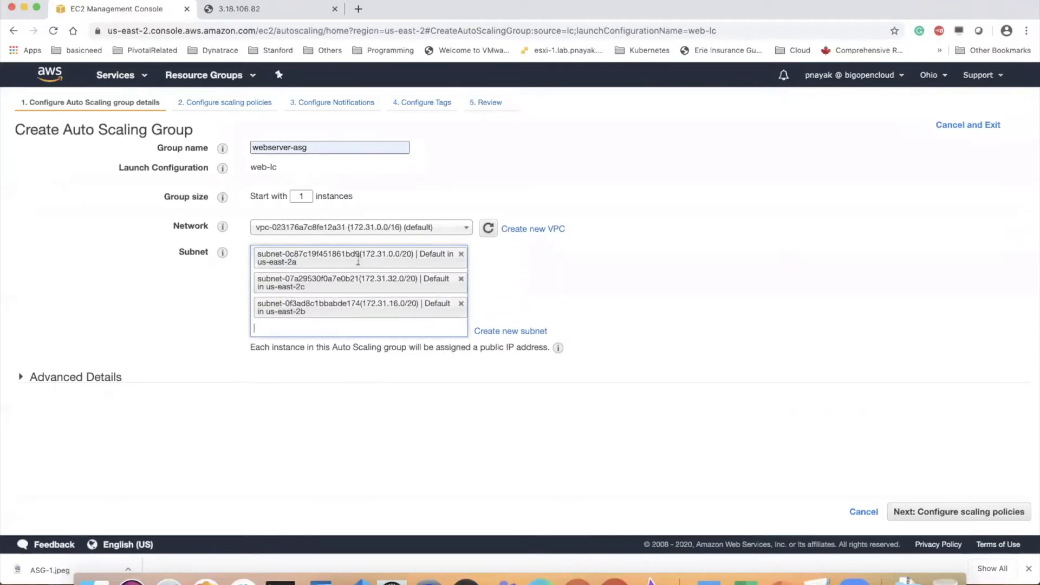
{"action": "double_click", "coordinate": [307, 196]}
{"action": "type", "text": "2"}
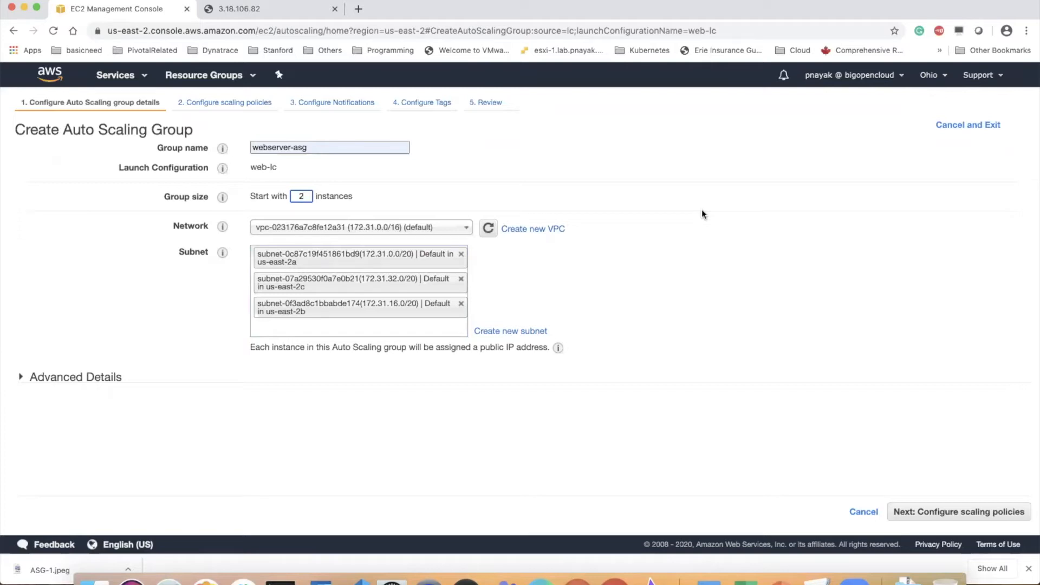
Set the Auto Scaling group's health check grace period to 47 seconds.
{"action": "left_click", "coordinate": [101, 379]}
{"action": "scroll", "coordinate": [273, 398], "scroll_direction": "down", "scroll_amount": 2}
{"action": "mouse_move", "coordinate": [222, 394]}
{"action": "double_click", "coordinate": [314, 373]}
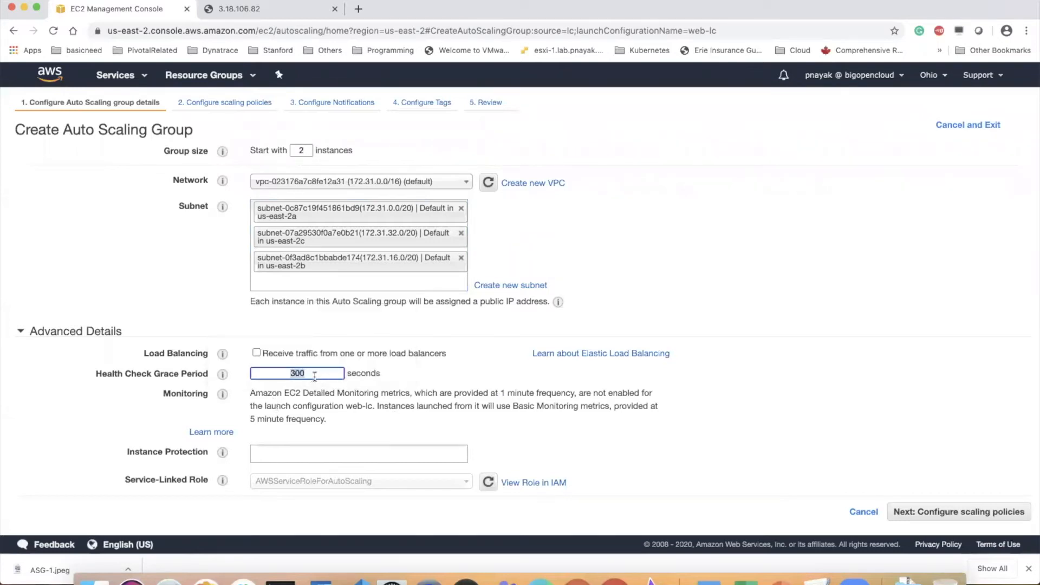
{"action": "key", "text": "BackSpace"}
{"action": "type", "text": "60"}
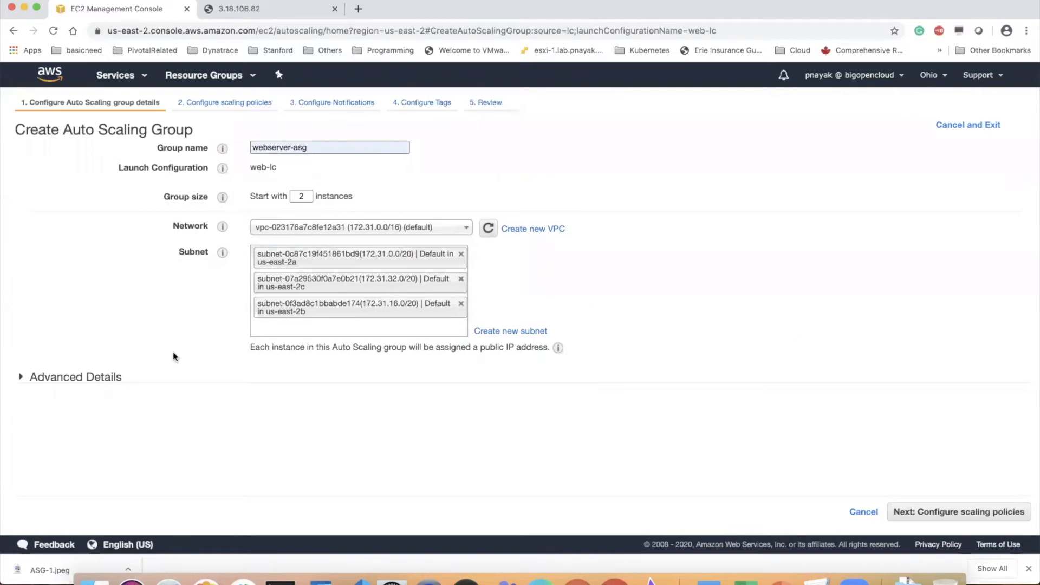
Let the Auto Scaling group receive load balancer traffic through the target group my-web-server-group.
{"action": "left_click", "coordinate": [81, 377]}
{"action": "scroll", "coordinate": [336, 422], "scroll_direction": "down", "scroll_amount": 2}
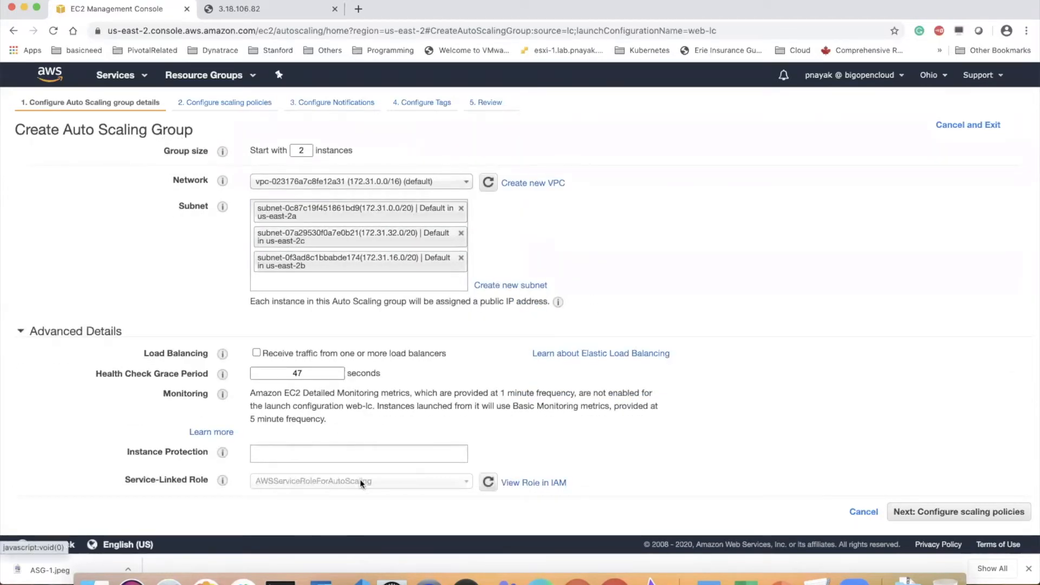
{"action": "left_click", "coordinate": [256, 353]}
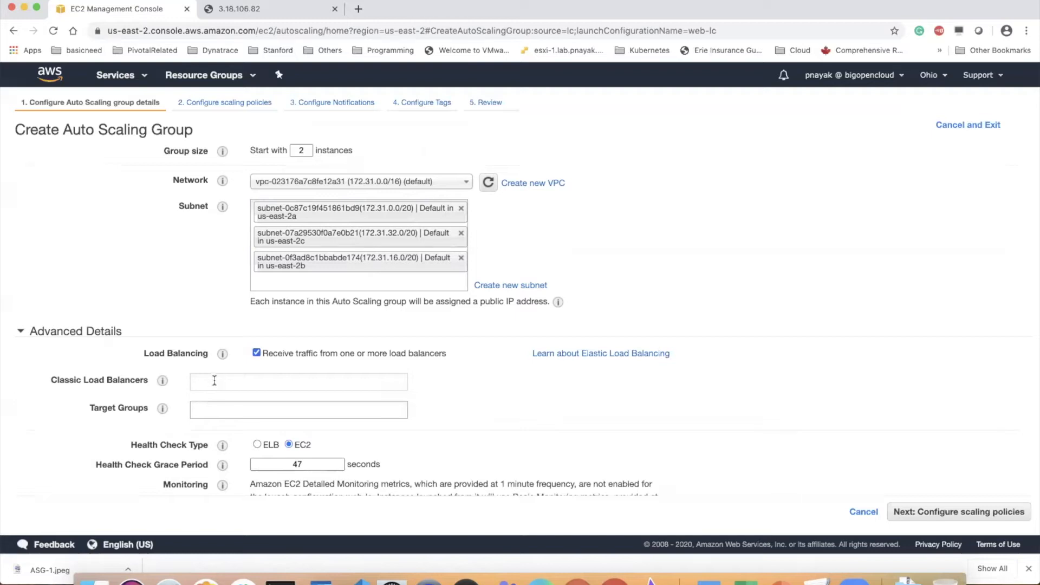
{"action": "left_click", "coordinate": [210, 403]}
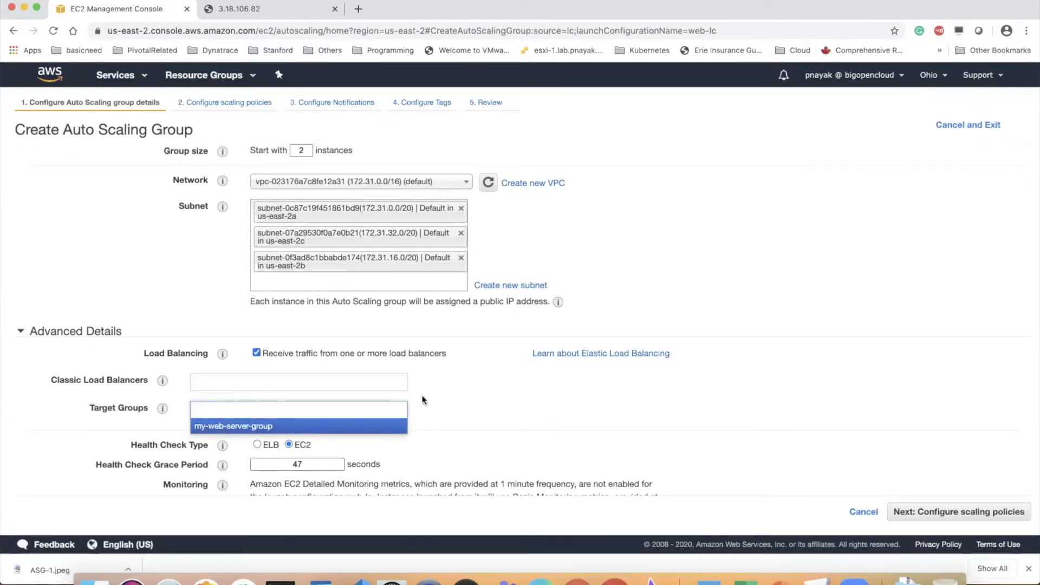
{"action": "left_click", "coordinate": [272, 428]}
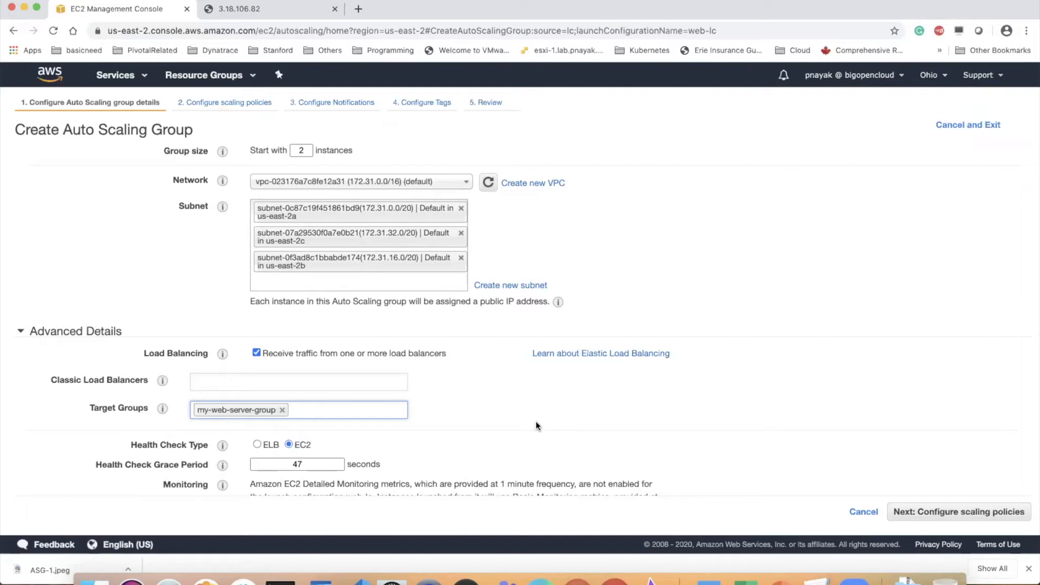
Use scaling policies to adjust the Auto Scaling group's capacity and set its maximum size to 3 instances.
{"action": "left_click", "coordinate": [954, 515]}
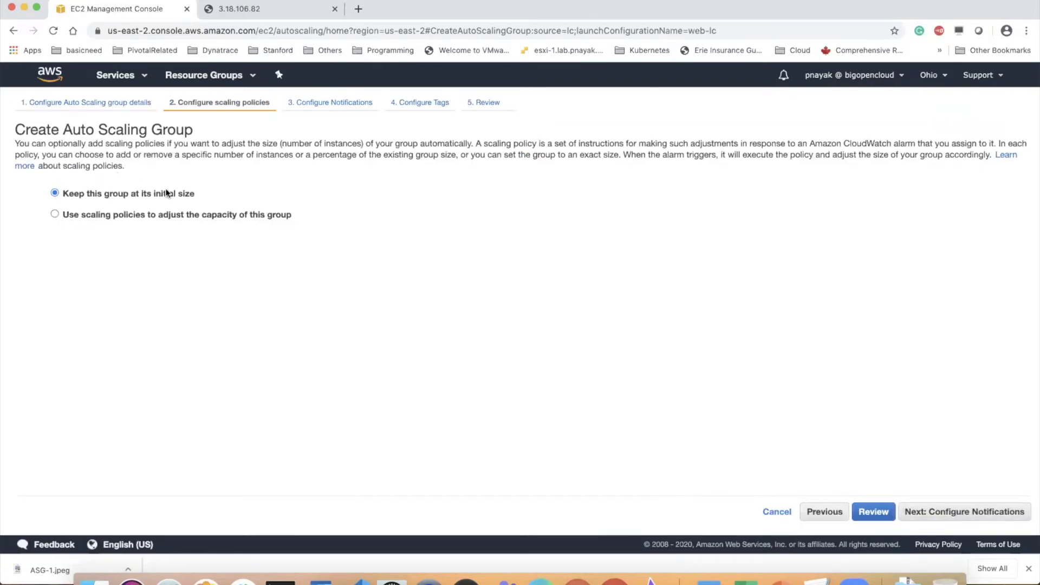
{"action": "left_click", "coordinate": [129, 211]}
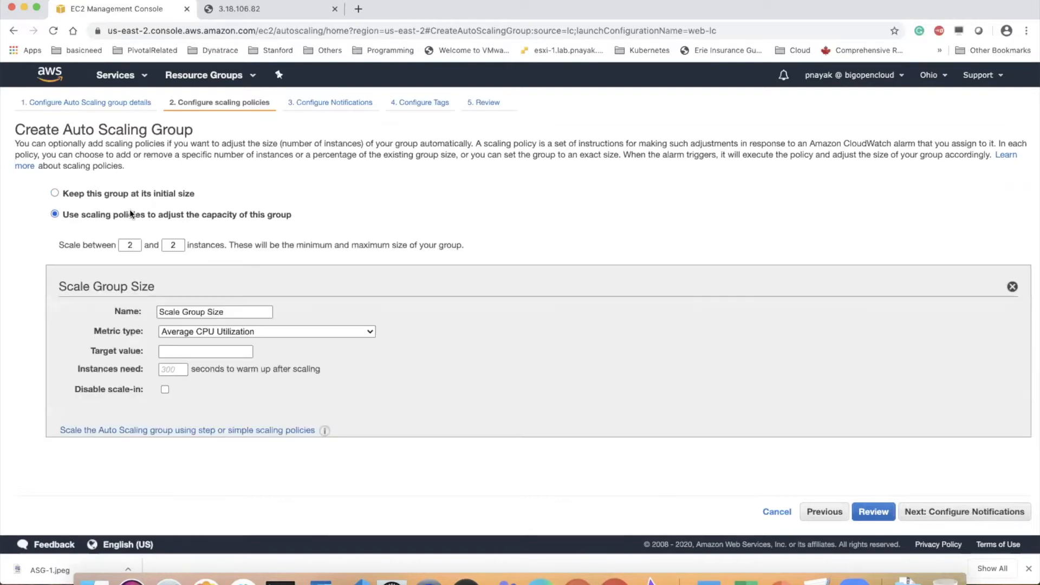
{"action": "left_click", "coordinate": [178, 247]}
{"action": "key", "text": "BackSpace"}
{"action": "type", "text": "3"}
Set the average CPU utilization policy's target value to 30 and its instance warm-up time to 60 seconds.
{"action": "left_click", "coordinate": [211, 352]}
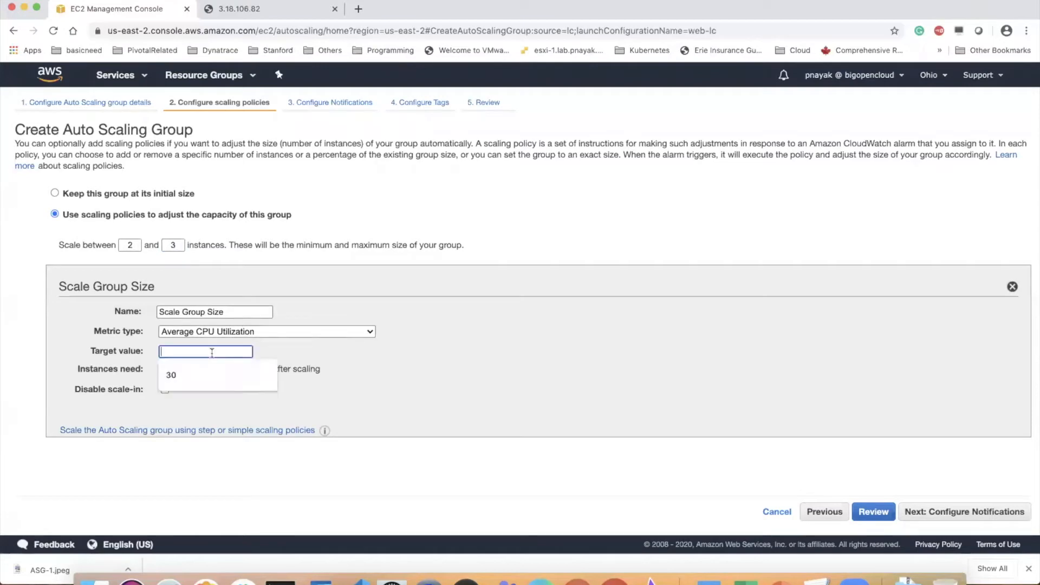
{"action": "left_click", "coordinate": [185, 373]}
{"action": "left_click", "coordinate": [181, 371]}
{"action": "type", "text": "60"}
{"action": "left_click", "coordinate": [476, 353]}
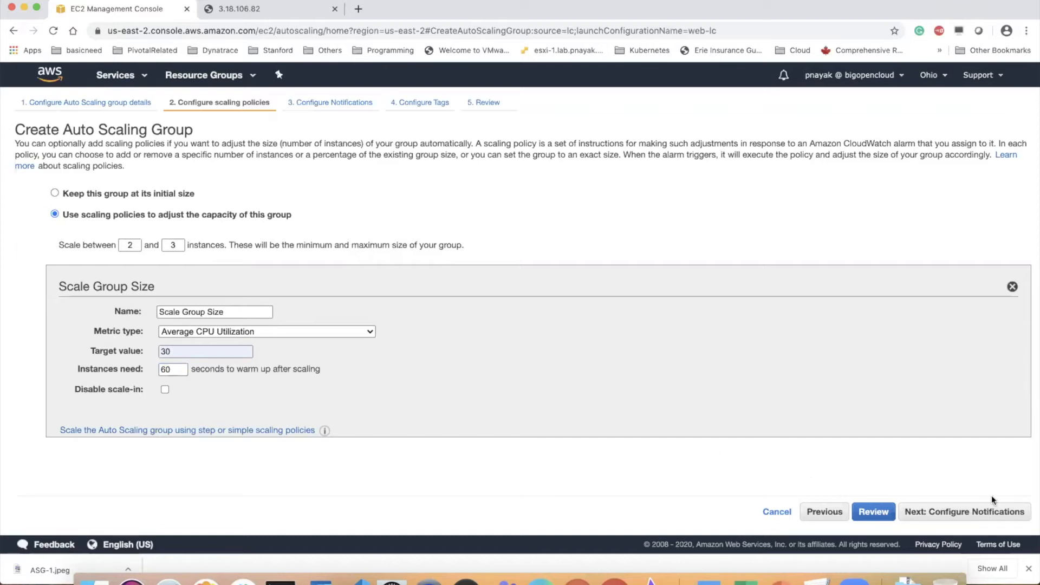
Skip notifications and add a tag with the key Name and the value my-asg to the Auto Scaling group.
{"action": "left_click", "coordinate": [971, 515]}
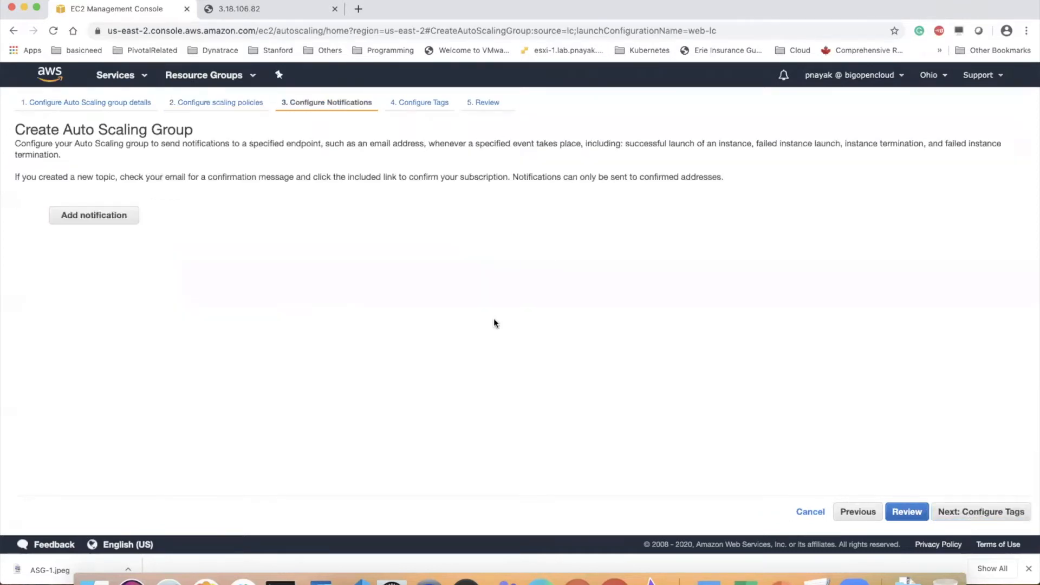
{"action": "left_click", "coordinate": [981, 511]}
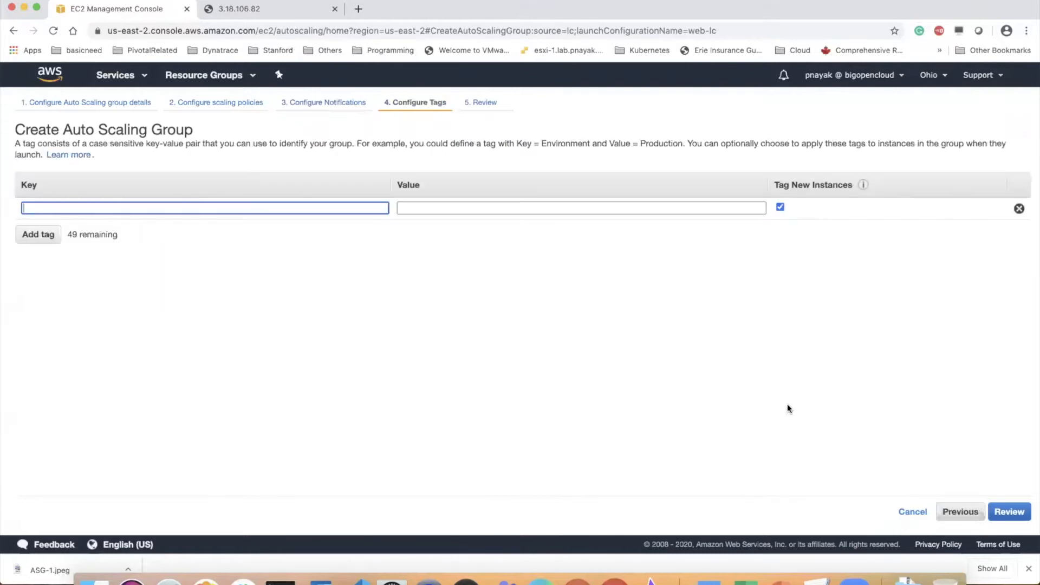
{"action": "left_click", "coordinate": [232, 209]}
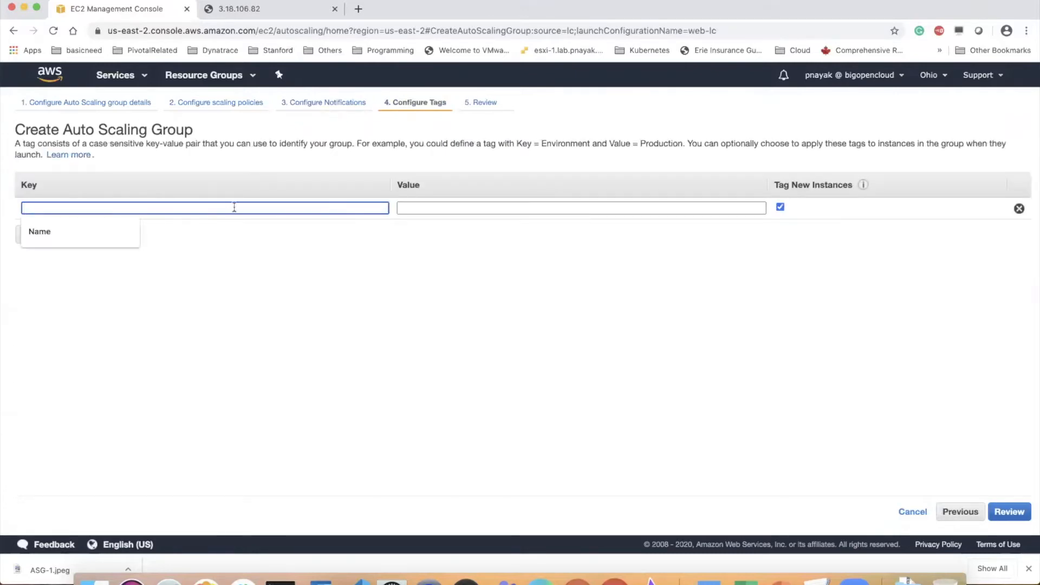
{"action": "left_click", "coordinate": [102, 232]}
{"action": "left_click", "coordinate": [485, 209]}
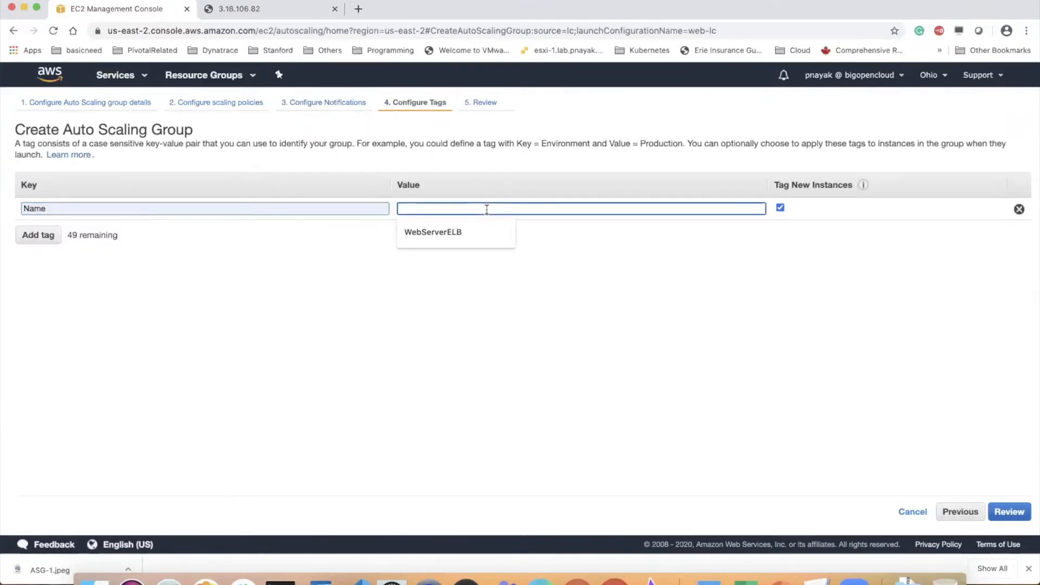
{"action": "type", "text": "my-asg"}
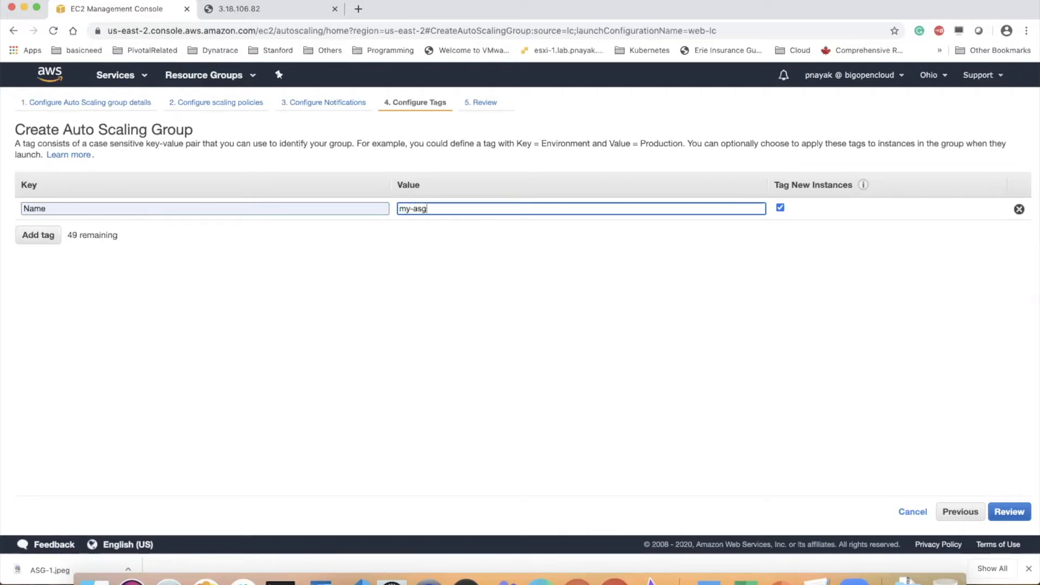
Review the webserver-asg settings, create the Auto Scaling group and close the creation status page.
{"action": "left_click", "coordinate": [1012, 515]}
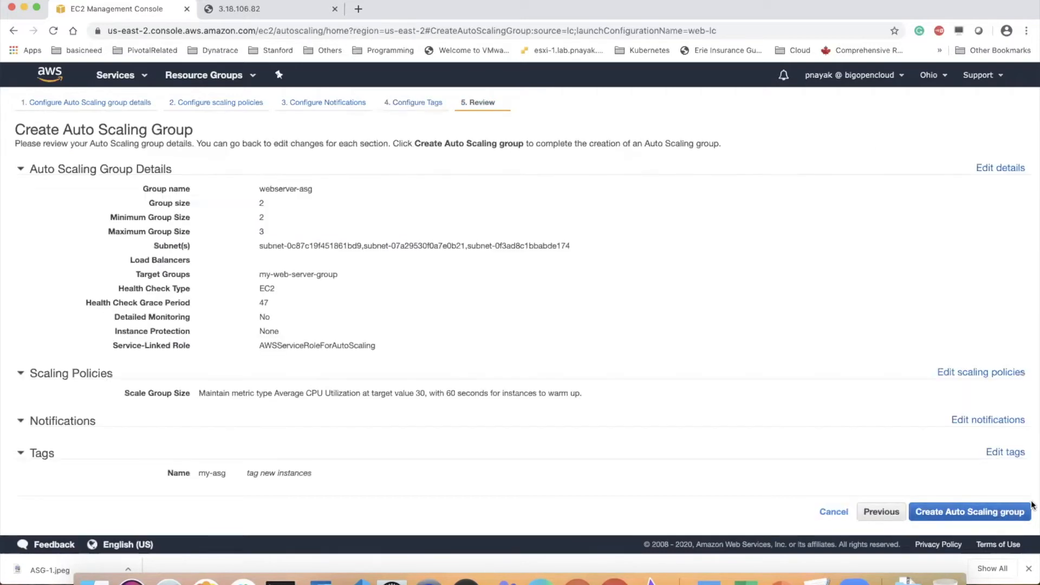
{"action": "left_click", "coordinate": [992, 513]}
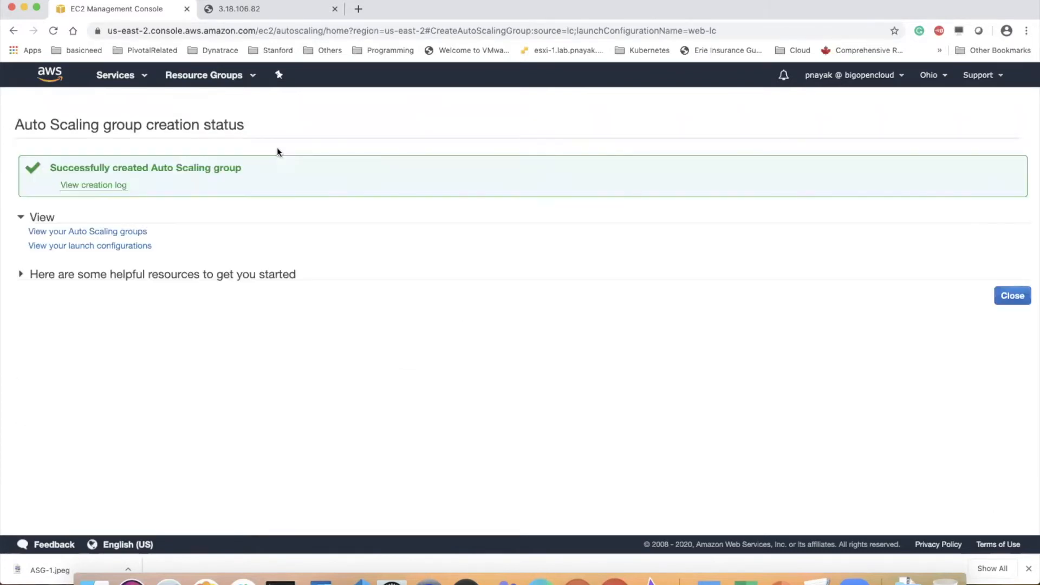
{"action": "left_click", "coordinate": [1012, 295]}
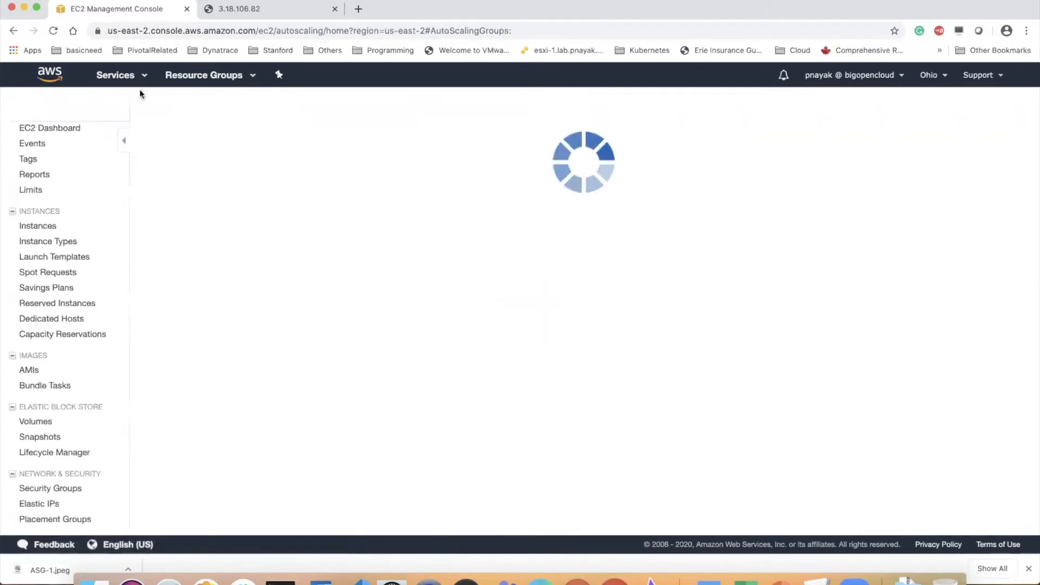
Open the EC2 load balancers list and copy the DNS name of web-lb.
{"action": "left_click", "coordinate": [125, 79]}
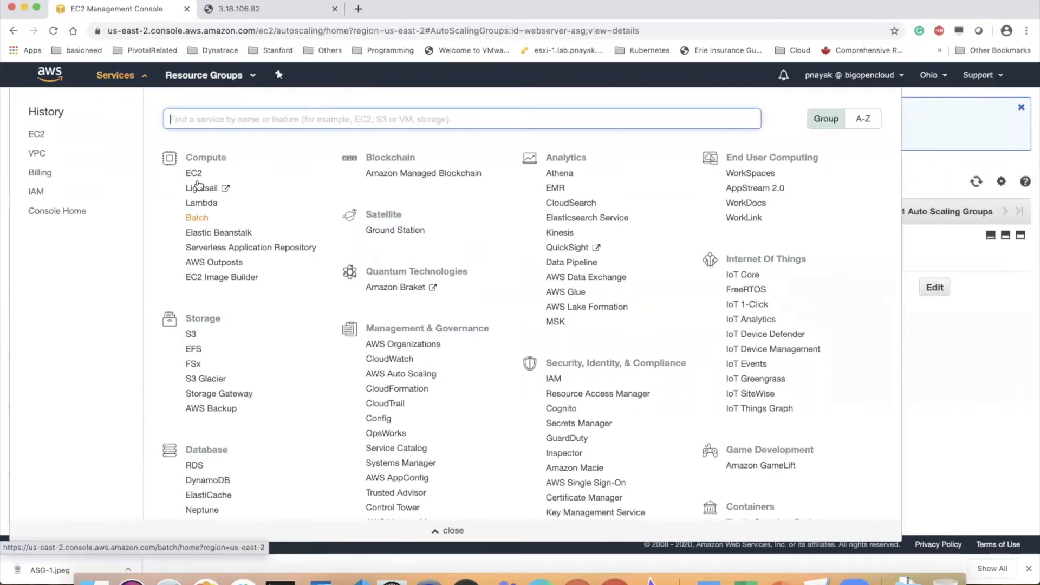
{"action": "left_click", "coordinate": [196, 174]}
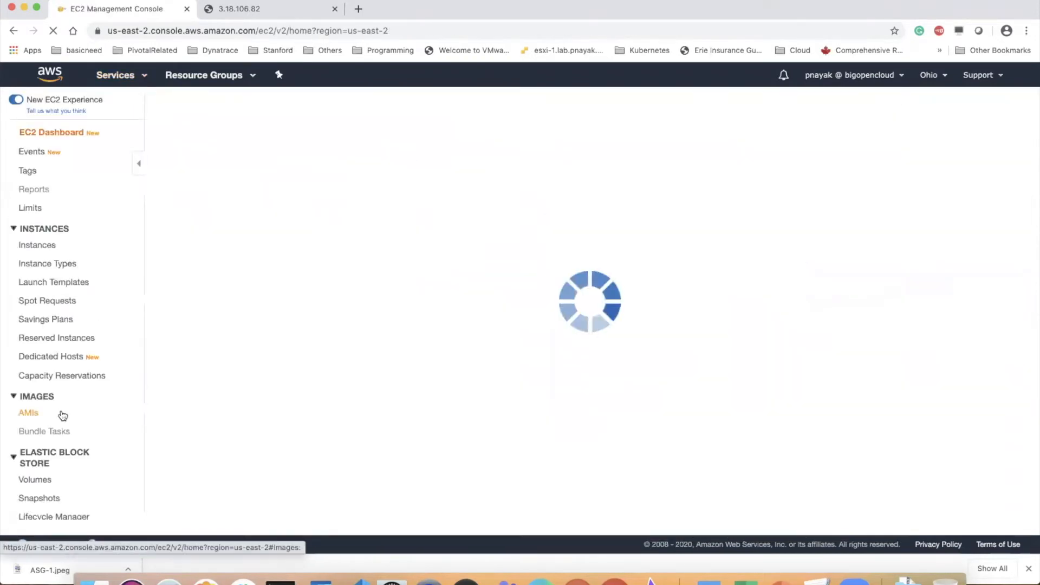
{"action": "scroll", "coordinate": [63, 416], "scroll_direction": "down", "scroll_amount": 5}
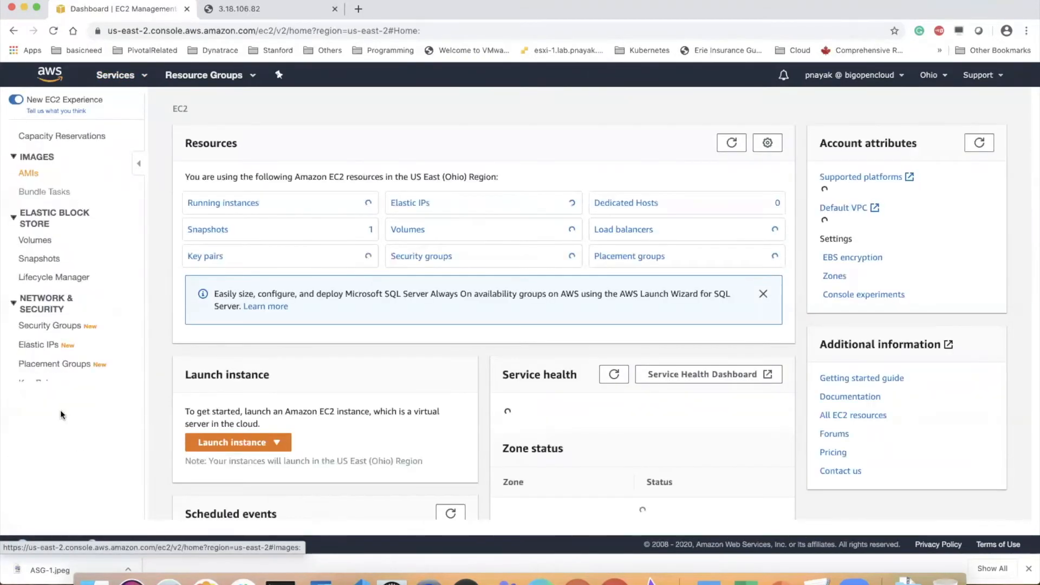
{"action": "left_click", "coordinate": [57, 444]}
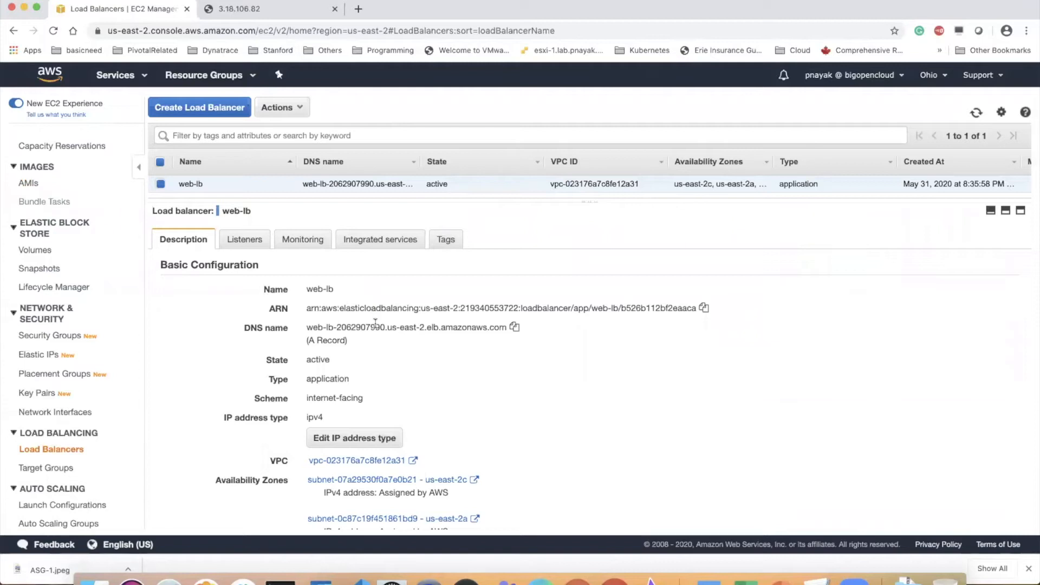
{"action": "left_click", "coordinate": [514, 327]}
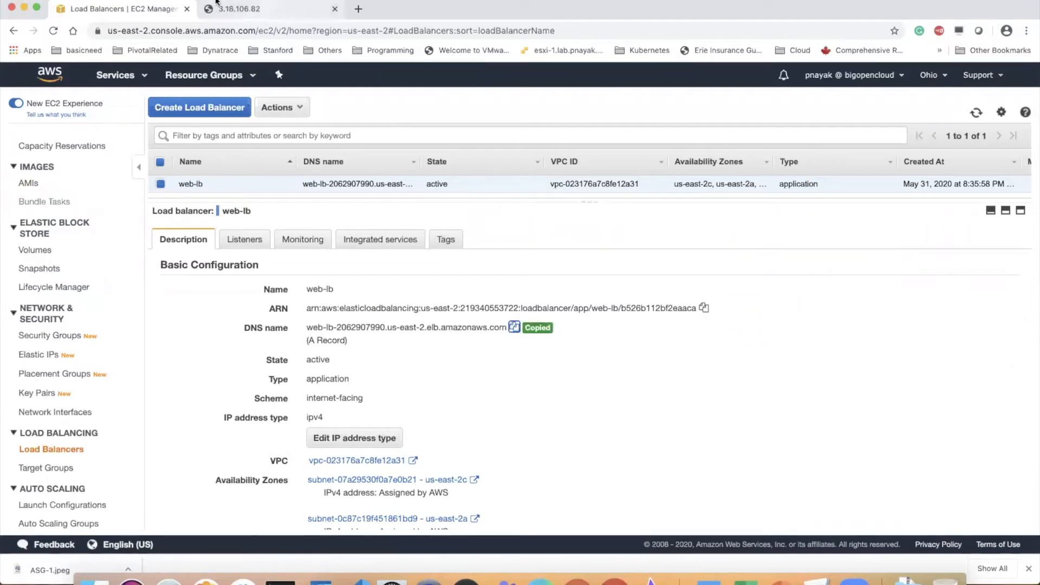
Load the copied web-lb DNS name in a new browser tab to test the load balancer.
{"action": "left_click_drag", "start_coordinate": [827, 10], "coordinate": [820, 44]}
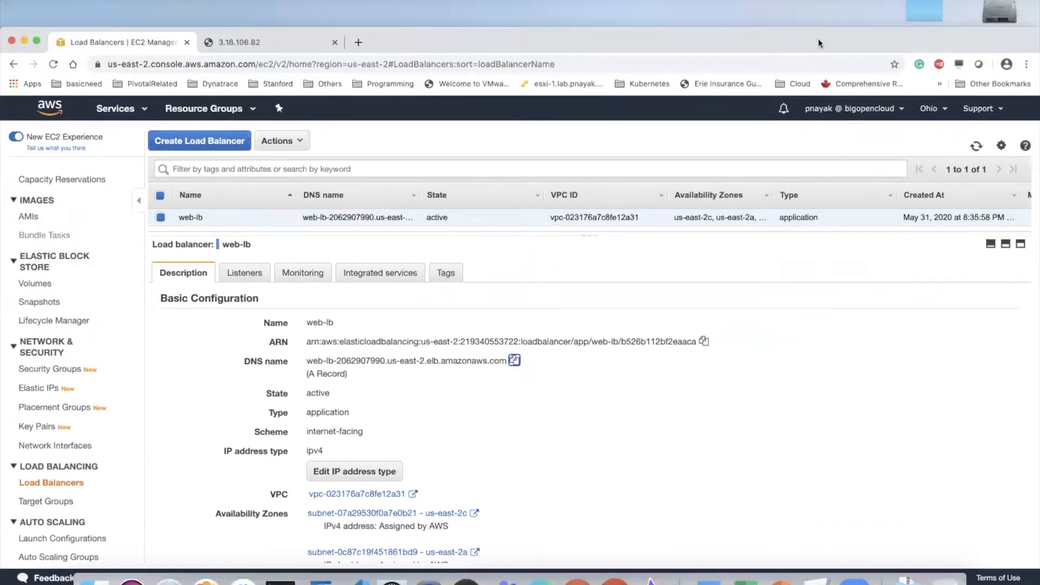
{"action": "left_click", "coordinate": [358, 42]}
{"action": "left_click", "coordinate": [357, 65]}
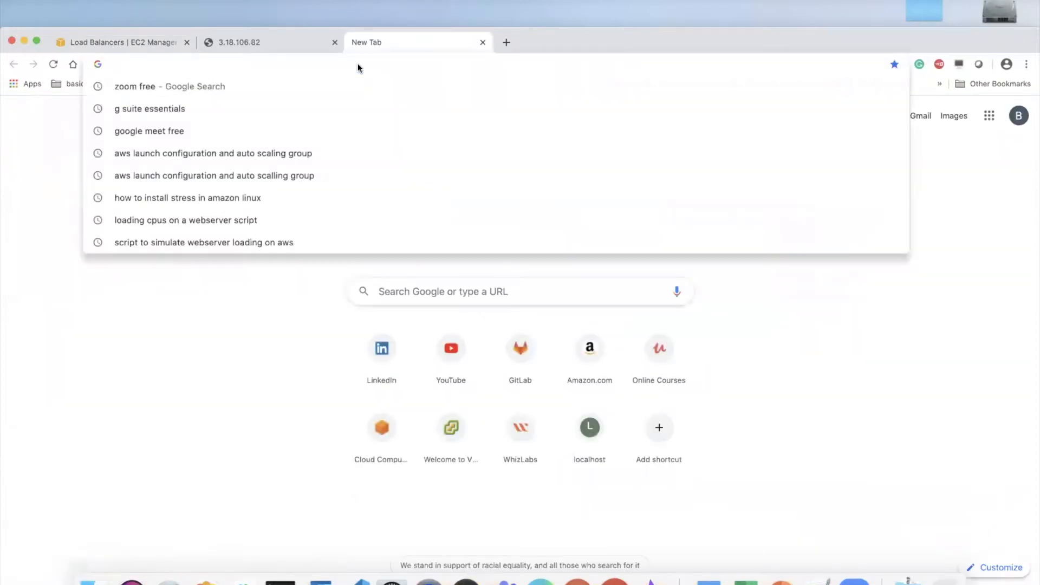
{"action": "key", "text": "super+v"}
{"action": "key", "text": "Return"}
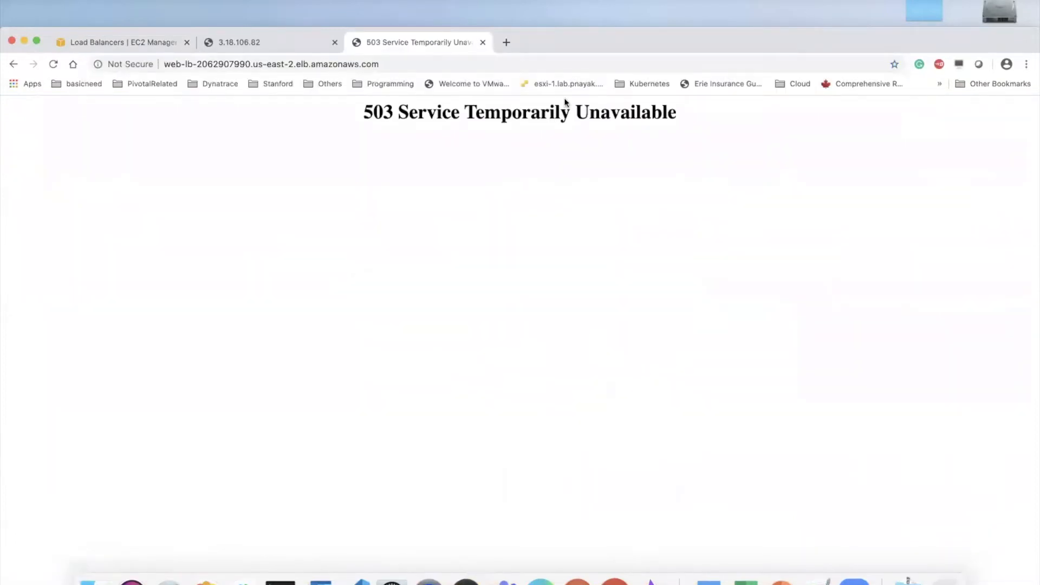
{"action": "left_click_drag", "start_coordinate": [666, 36], "coordinate": [668, 18]}
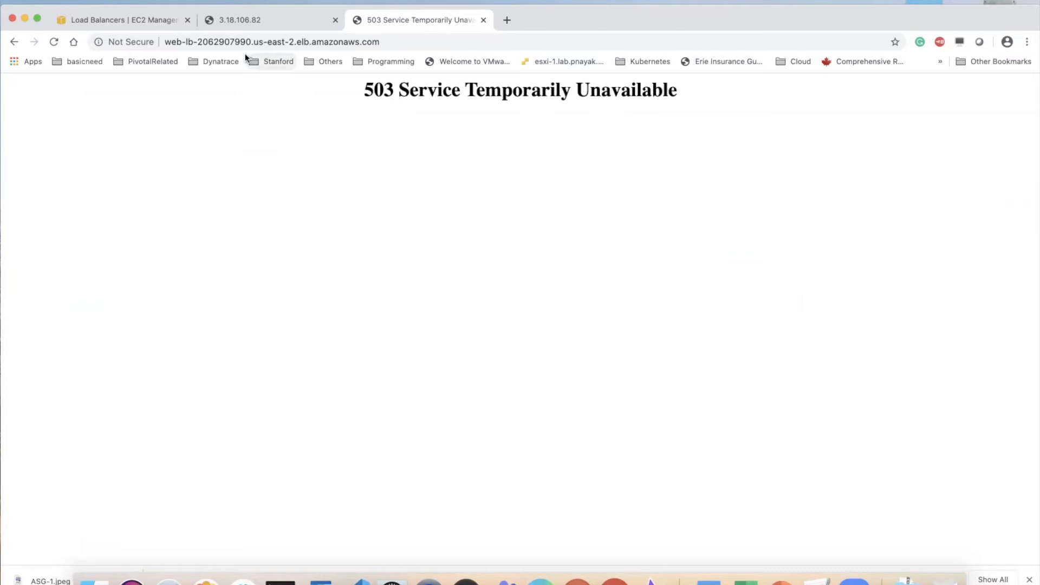
Open the EC2 instances list and copy the public IPv4 address of the my-asg instance in us-east-2b.
{"action": "left_click", "coordinate": [121, 18]}
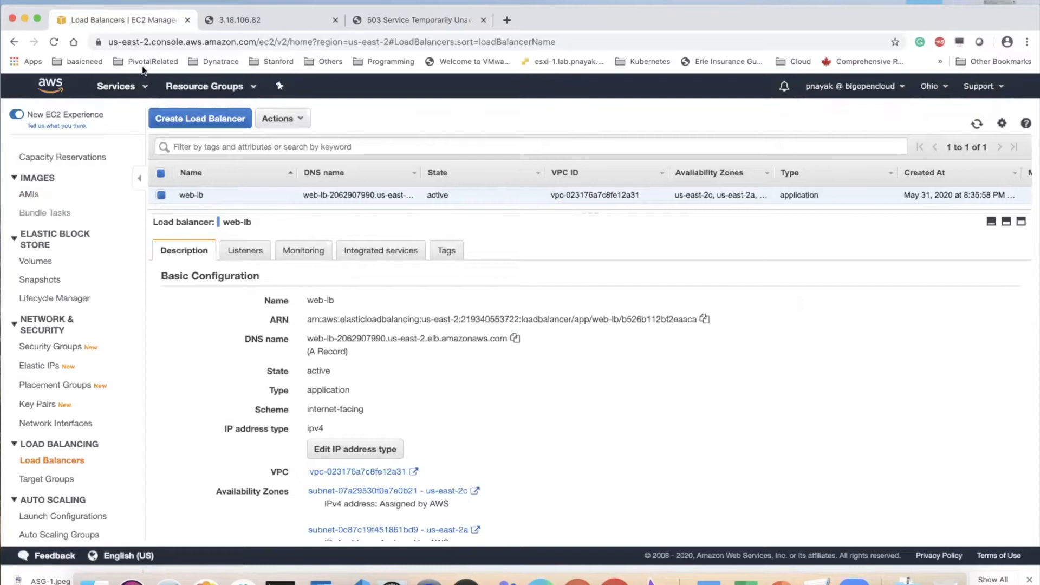
{"action": "scroll", "coordinate": [54, 166], "scroll_direction": "up", "scroll_amount": 5}
{"action": "left_click", "coordinate": [61, 146]}
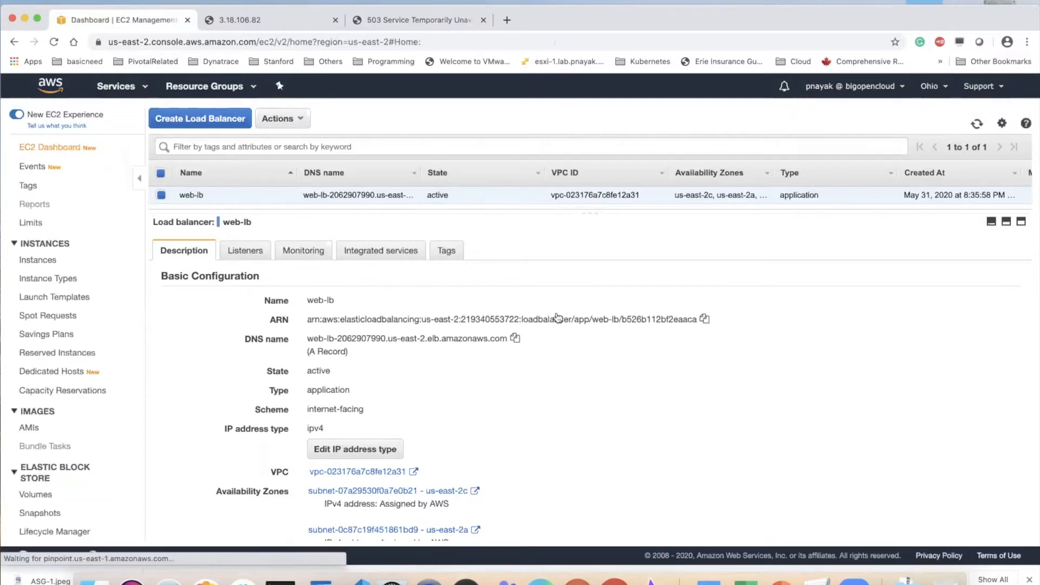
{"action": "left_click", "coordinate": [244, 215]}
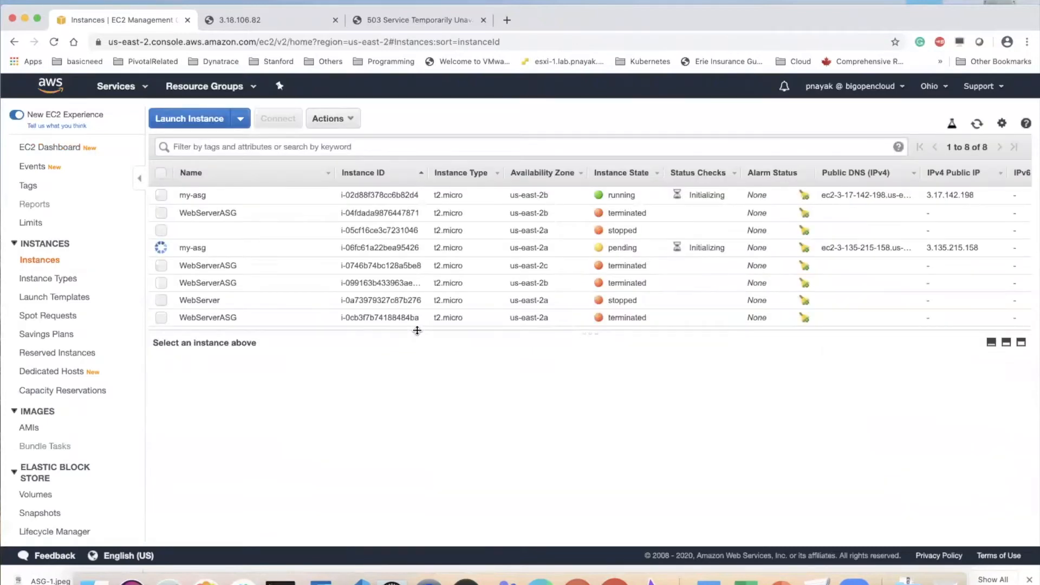
{"action": "left_click", "coordinate": [620, 196]}
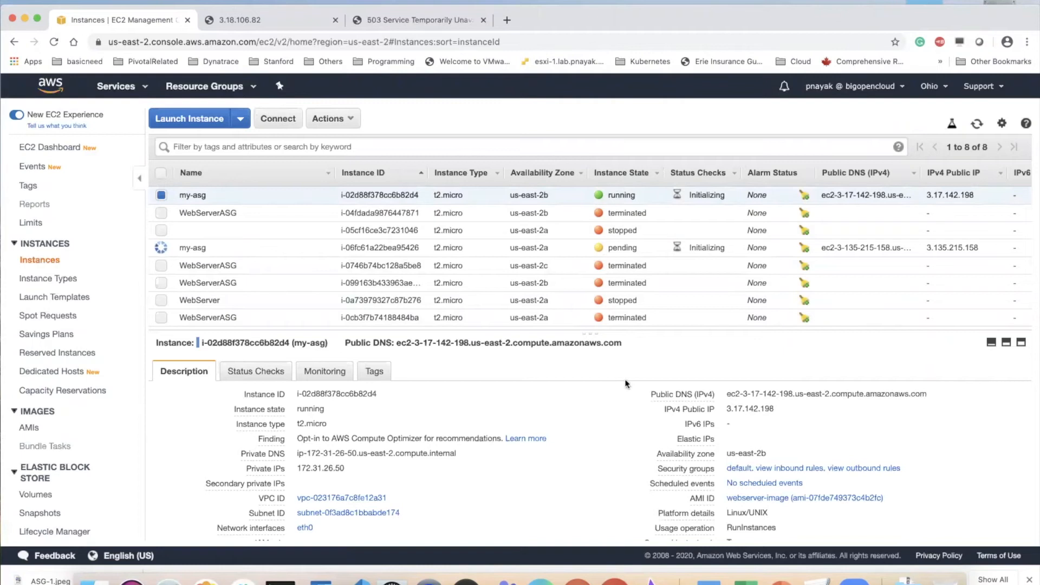
{"action": "left_click", "coordinate": [783, 411]}
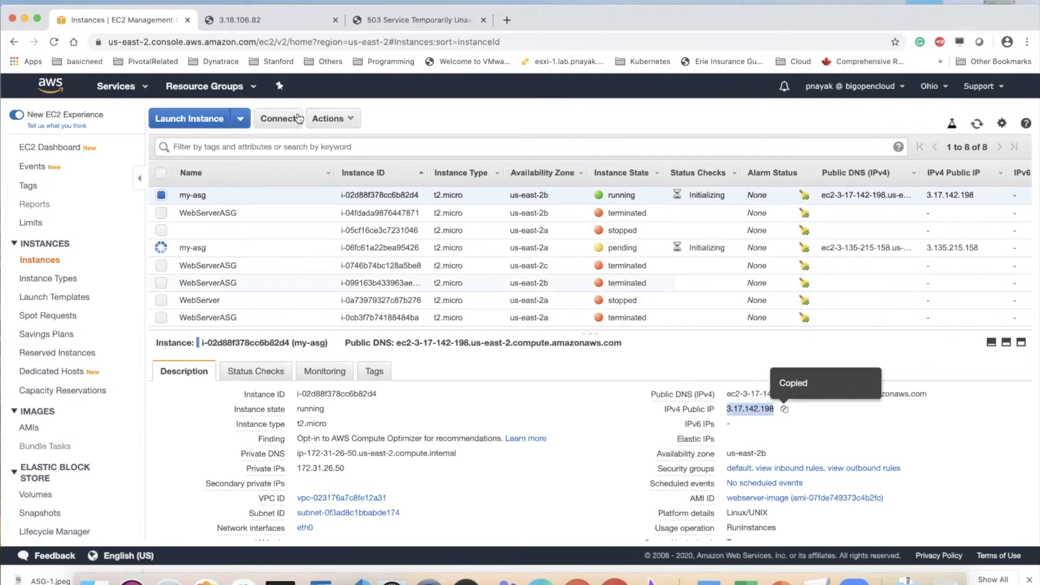
Load the copied instance IP address in the browser tab showing 3.18.106.82 to test its web page.
{"action": "left_click", "coordinate": [276, 20]}
{"action": "left_click", "coordinate": [256, 41]}
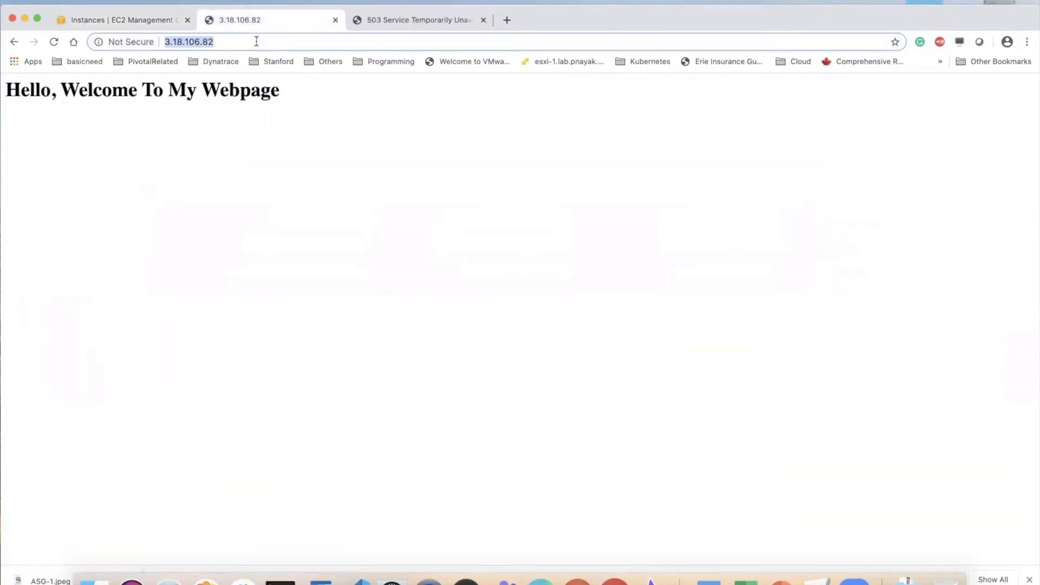
{"action": "key", "text": "super+v"}
{"action": "key", "text": "Return"}
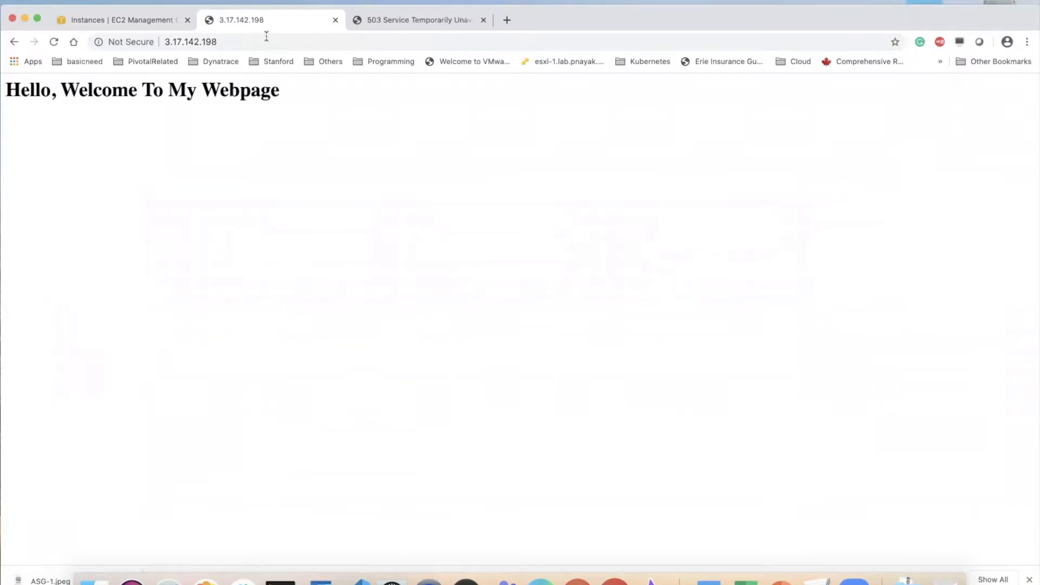
Close the instance's test page and reload the web-lb page to check the load balancer's response.
{"action": "left_click", "coordinate": [335, 20]}
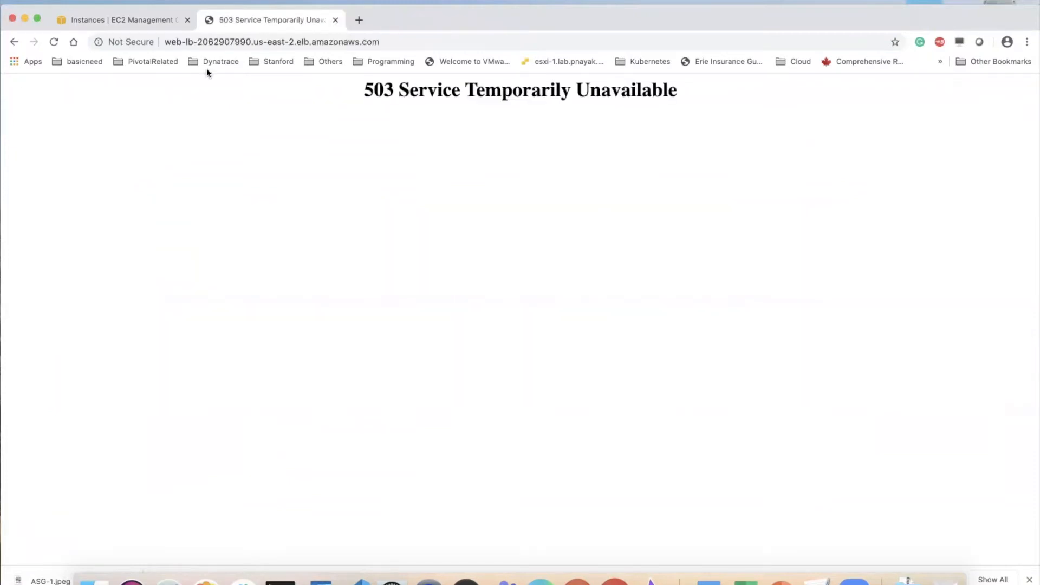
{"action": "left_click", "coordinate": [54, 41]}
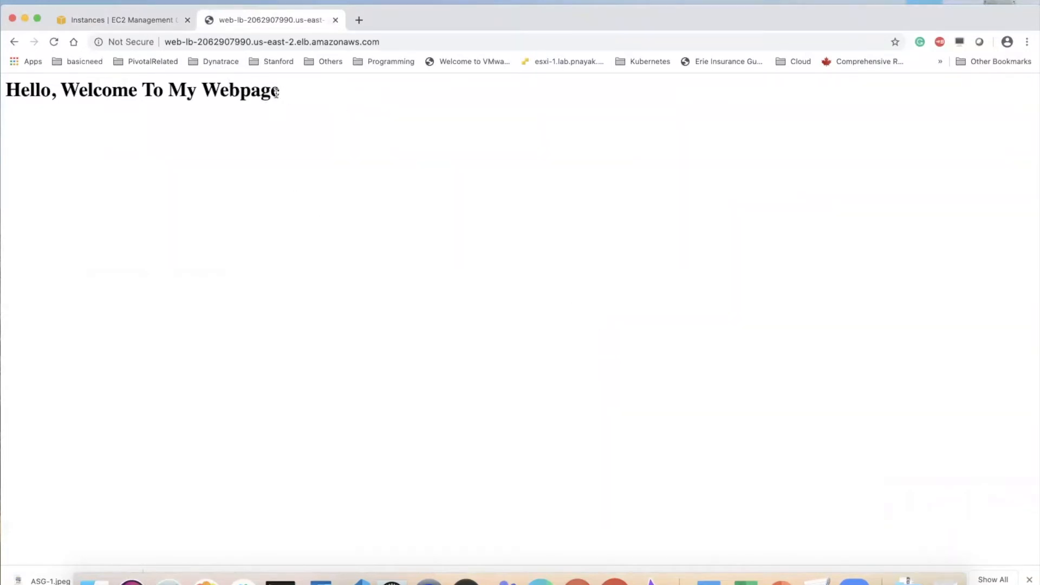
{"action": "left_click_drag", "start_coordinate": [276, 93], "coordinate": [4, 93]}
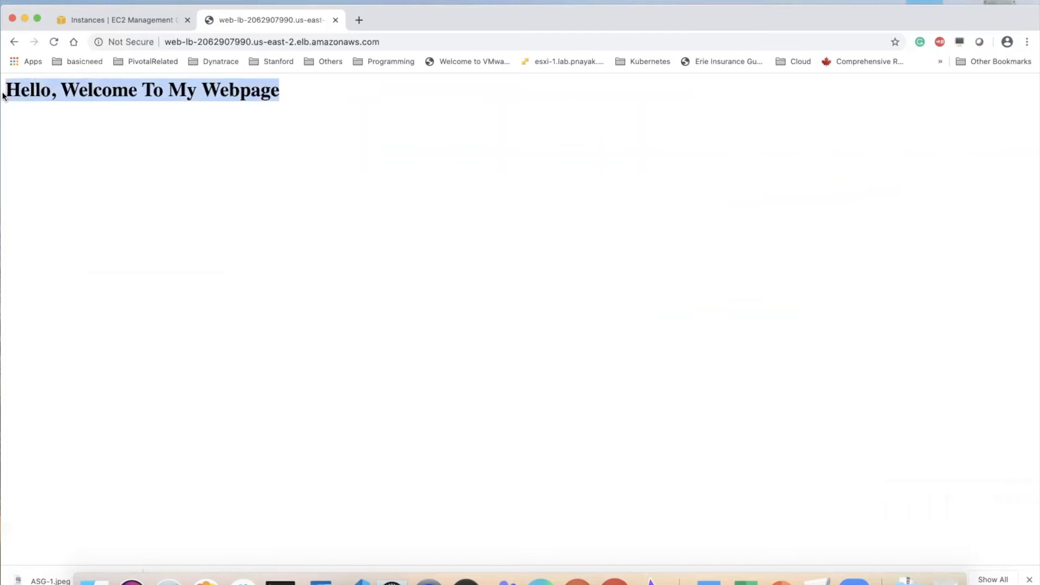
Check the my-asg instances in the EC2 instances list, and switch to PowerPoint to show the ASG architecture slide.
{"action": "left_click", "coordinate": [123, 23]}
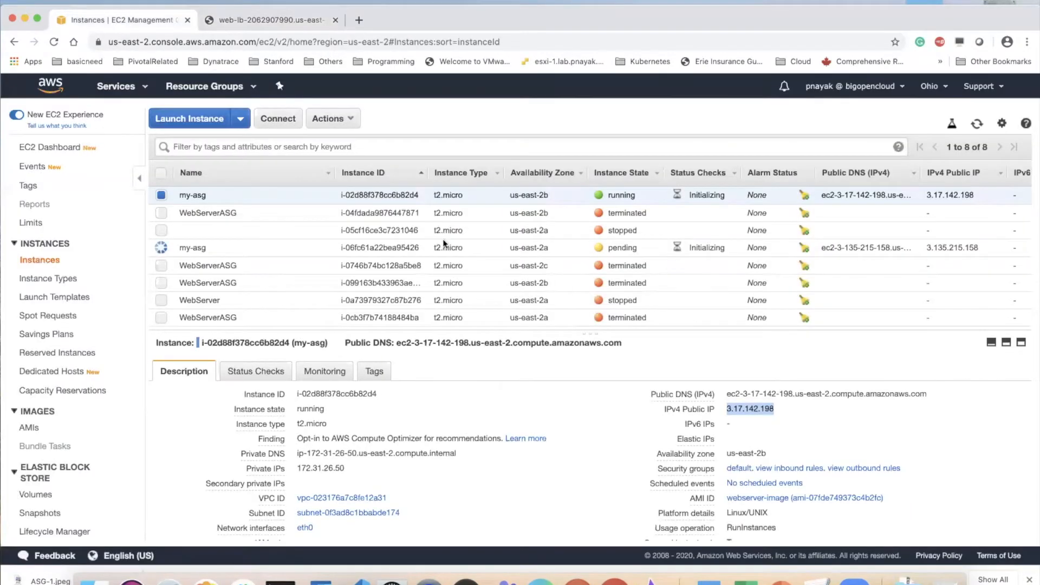
{"action": "left_click", "coordinate": [665, 362]}
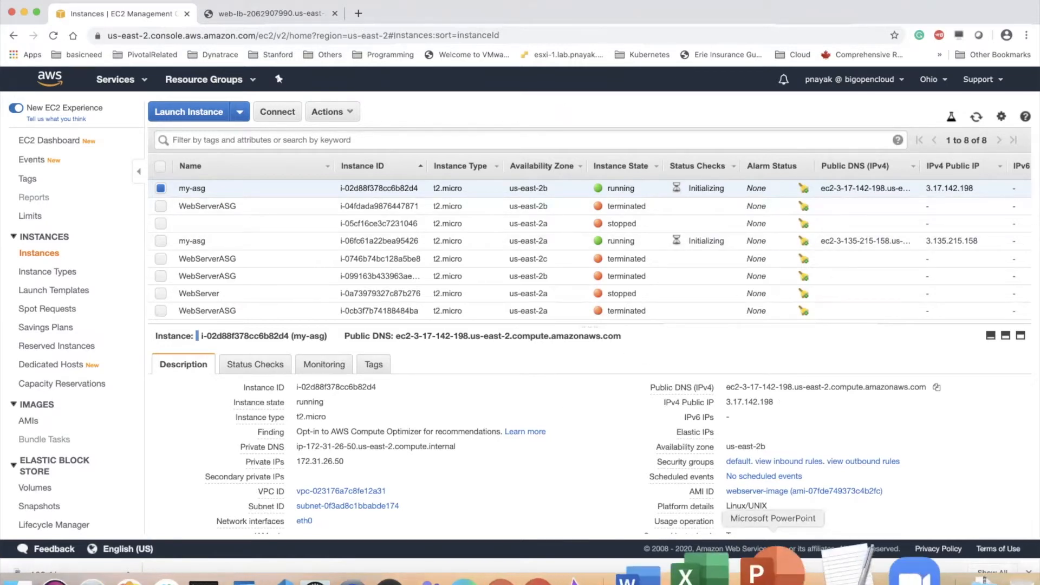
{"action": "left_click", "coordinate": [776, 577]}
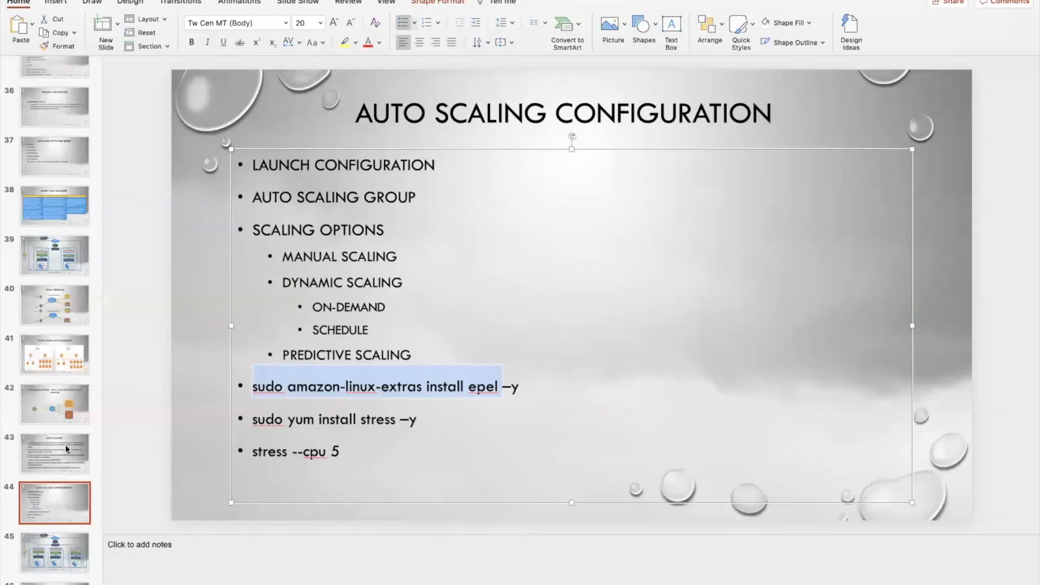
{"action": "left_click", "coordinate": [59, 583]}
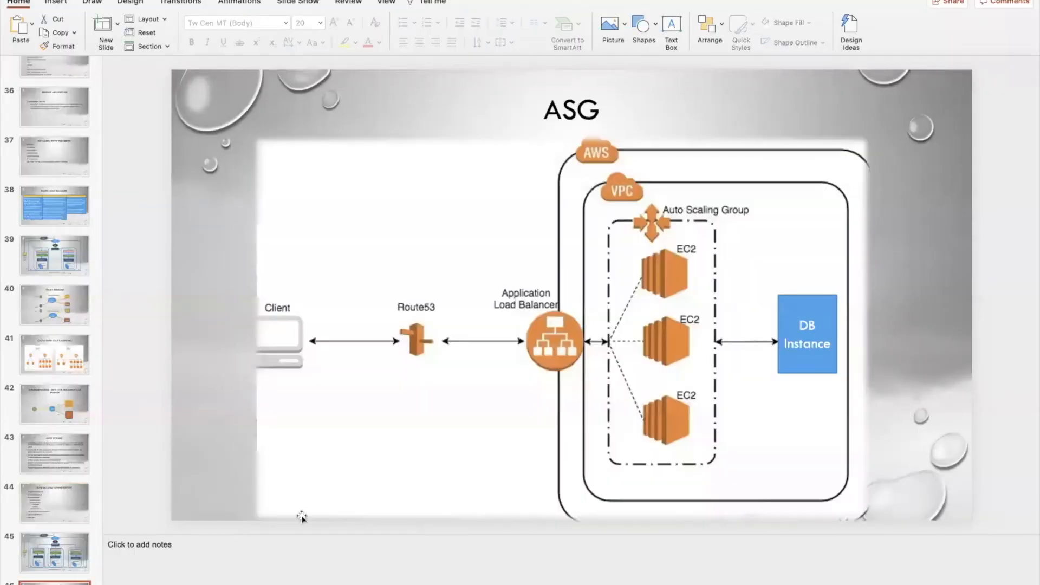
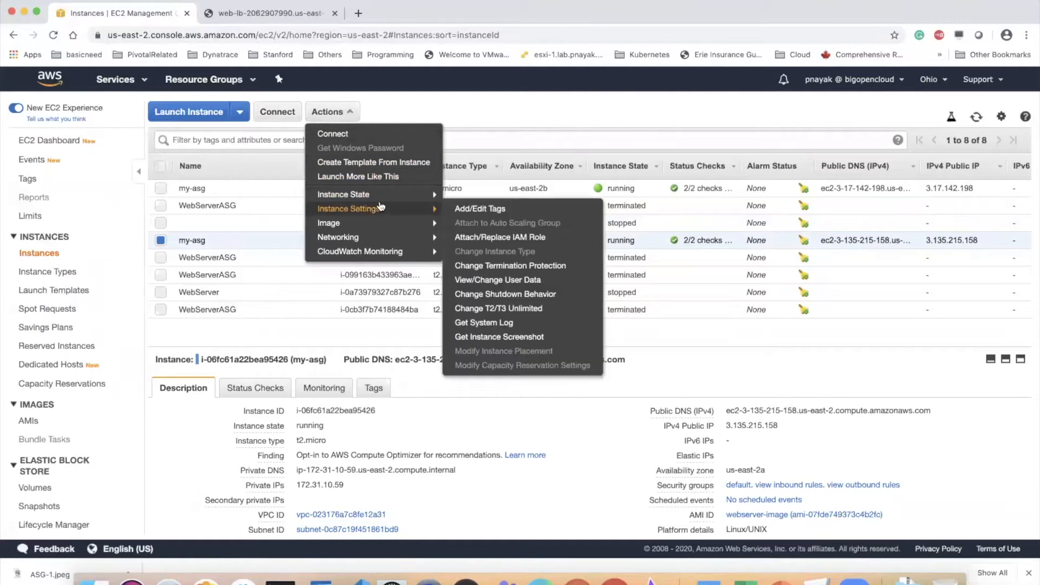
Terminate the my-asg instance in us-east-2a and reload the web-lb page to test the load balancer.
{"action": "left_click", "coordinate": [477, 251]}
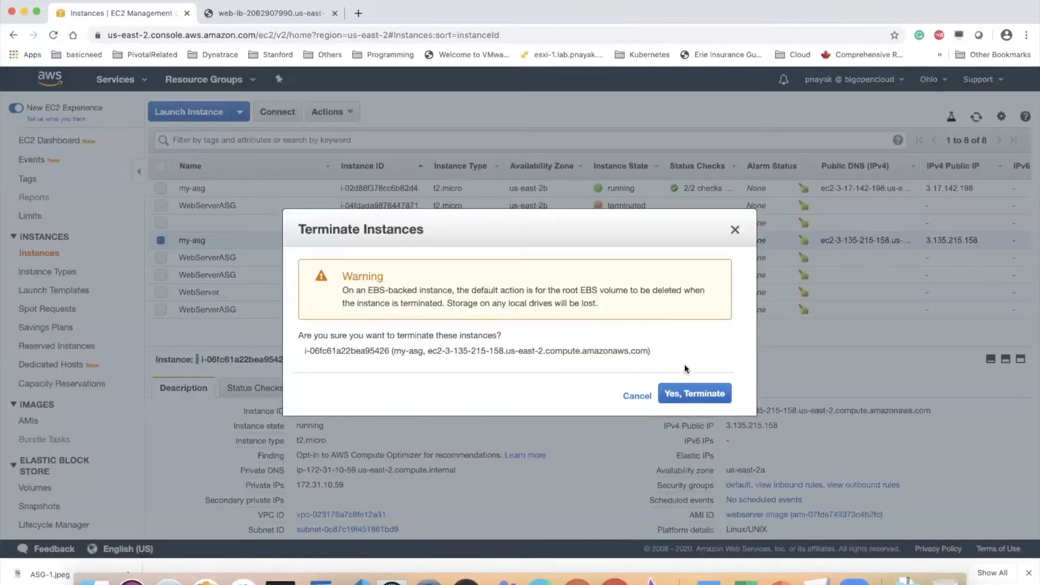
{"action": "left_click", "coordinate": [687, 394]}
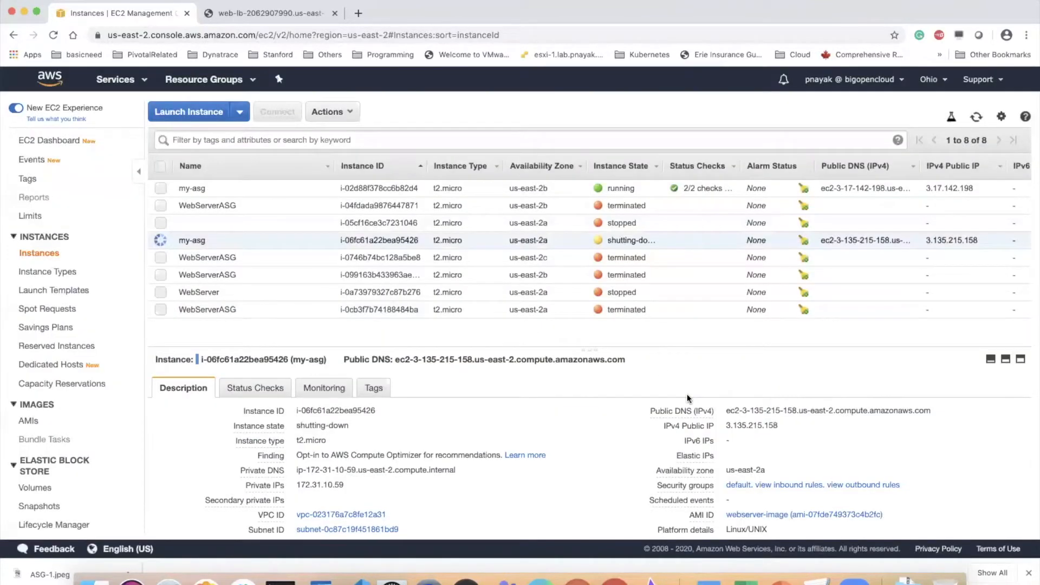
{"action": "left_click", "coordinate": [247, 12]}
{"action": "left_click", "coordinate": [52, 34]}
Check the my-asg instance in us-east-2b in the instances list, and reload the web-lb page once more.
{"action": "left_click", "coordinate": [121, 13]}
{"action": "left_click", "coordinate": [258, 189]}
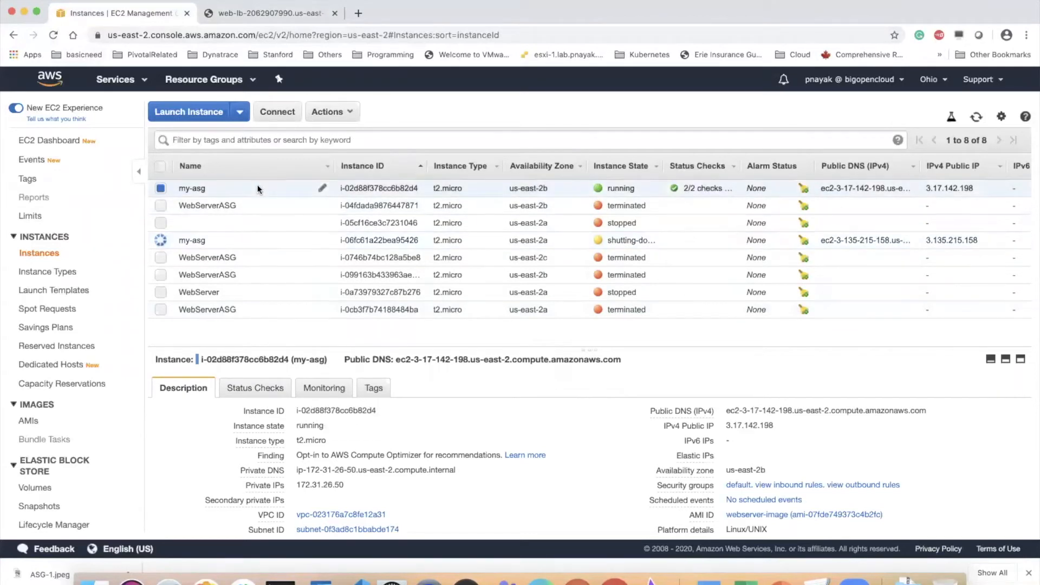
{"action": "left_click", "coordinate": [234, 15]}
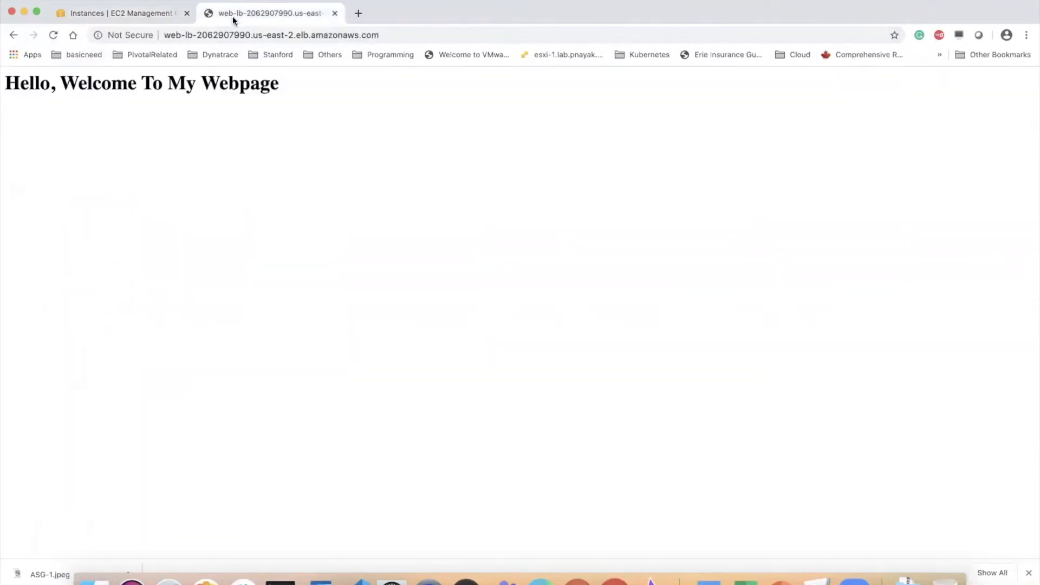
{"action": "left_click", "coordinate": [53, 35]}
{"action": "left_click", "coordinate": [126, 11]}
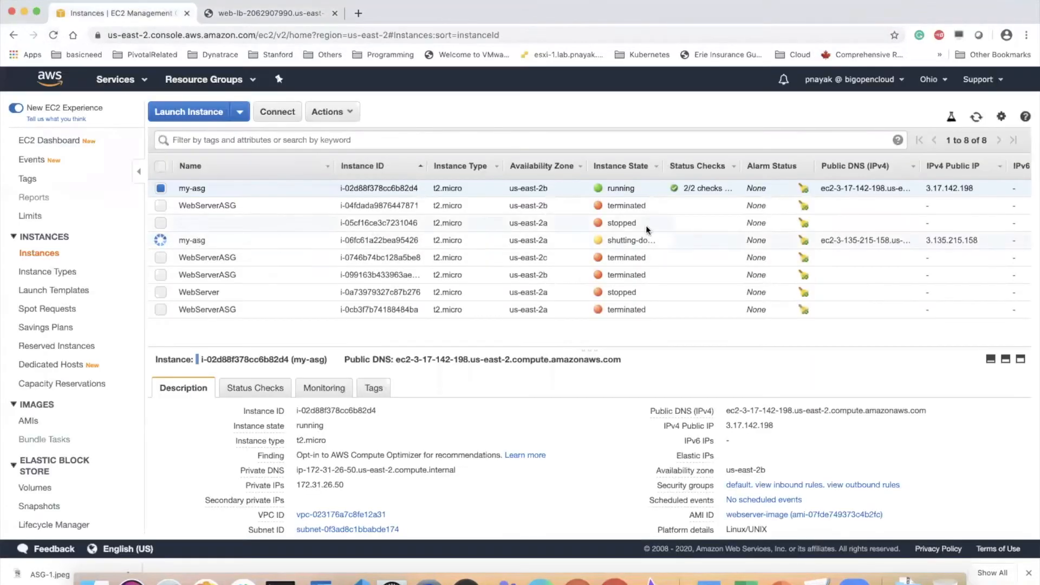
Recheck the web-lb page, then refresh the EC2 instances list and enlarge its area above the details.
{"action": "left_click", "coordinate": [246, 15]}
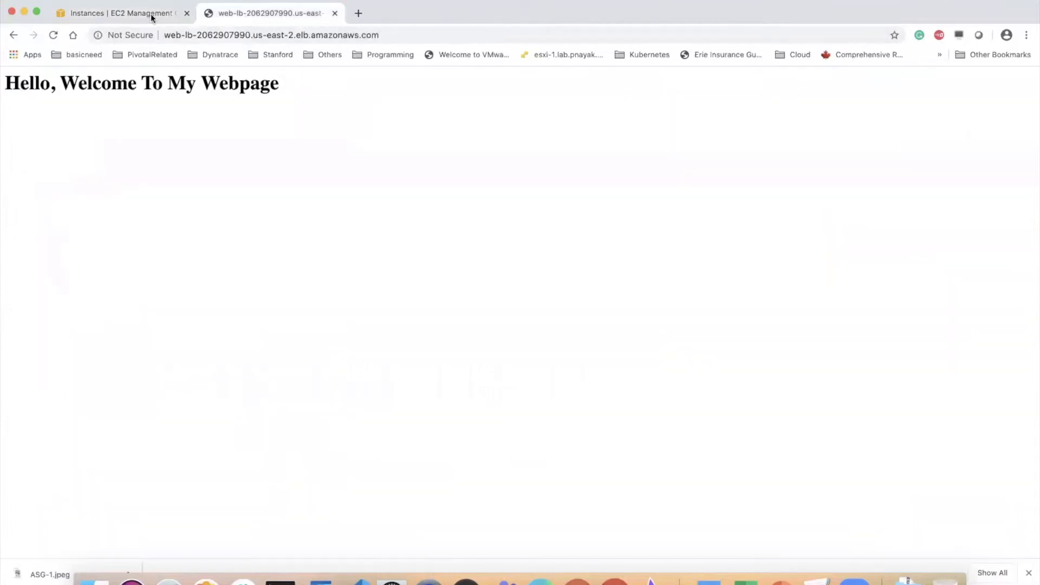
{"action": "left_click", "coordinate": [139, 11]}
{"action": "left_click", "coordinate": [229, 14]}
{"action": "left_click", "coordinate": [137, 12]}
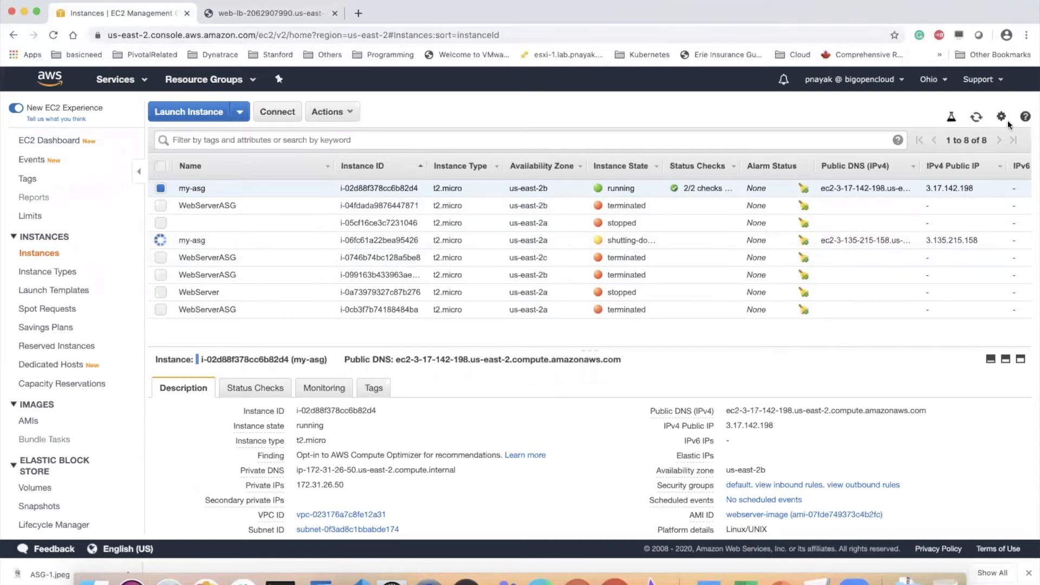
{"action": "left_click", "coordinate": [976, 118]}
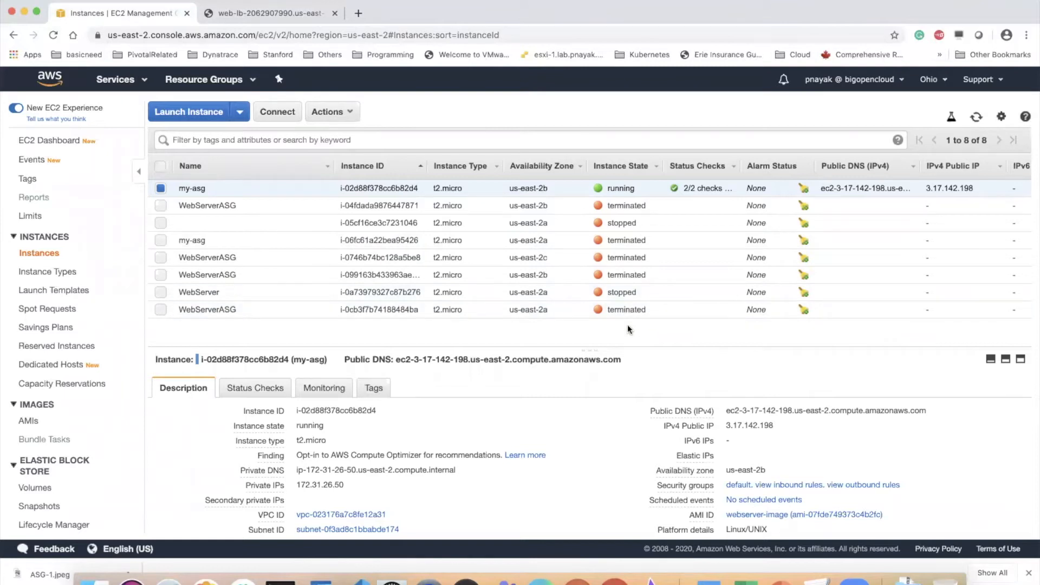
{"action": "left_click_drag", "start_coordinate": [586, 349], "coordinate": [585, 377]}
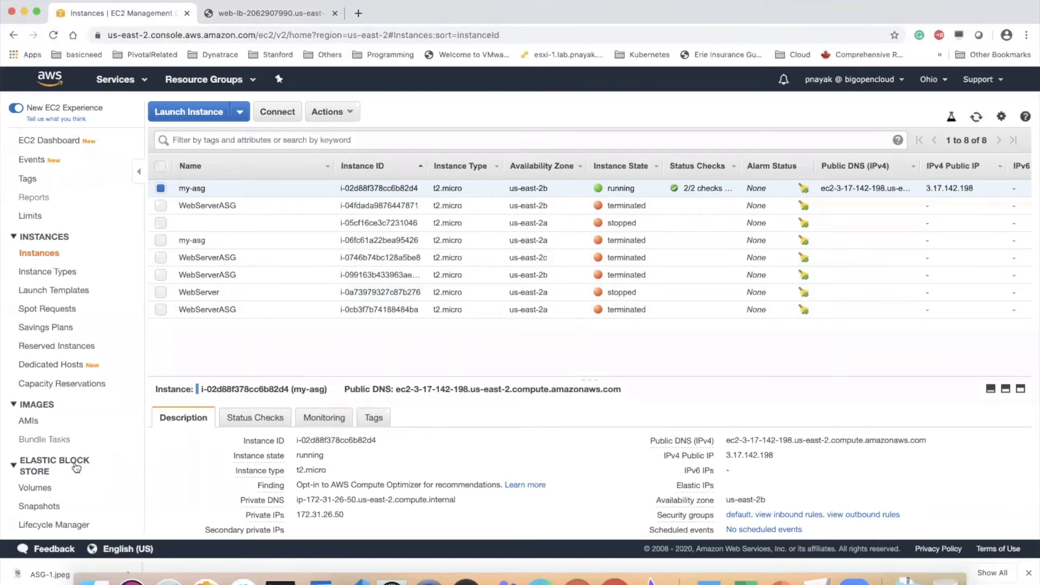
Open the activity history of the webserver-asg Auto Scaling group.
{"action": "scroll", "coordinate": [76, 466], "scroll_direction": "down", "scroll_amount": 5}
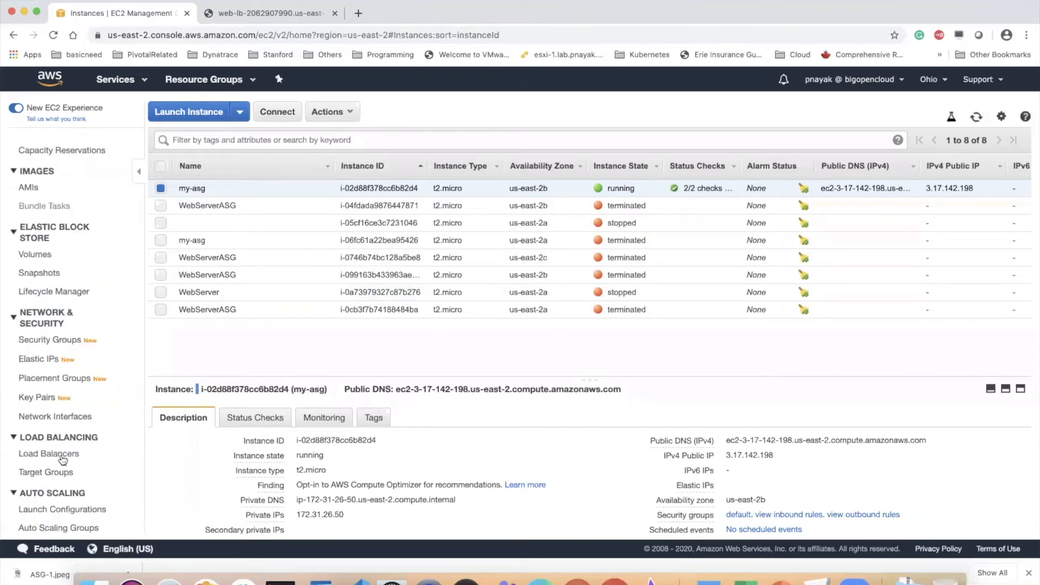
{"action": "left_click", "coordinate": [60, 454]}
{"action": "left_click", "coordinate": [50, 475]}
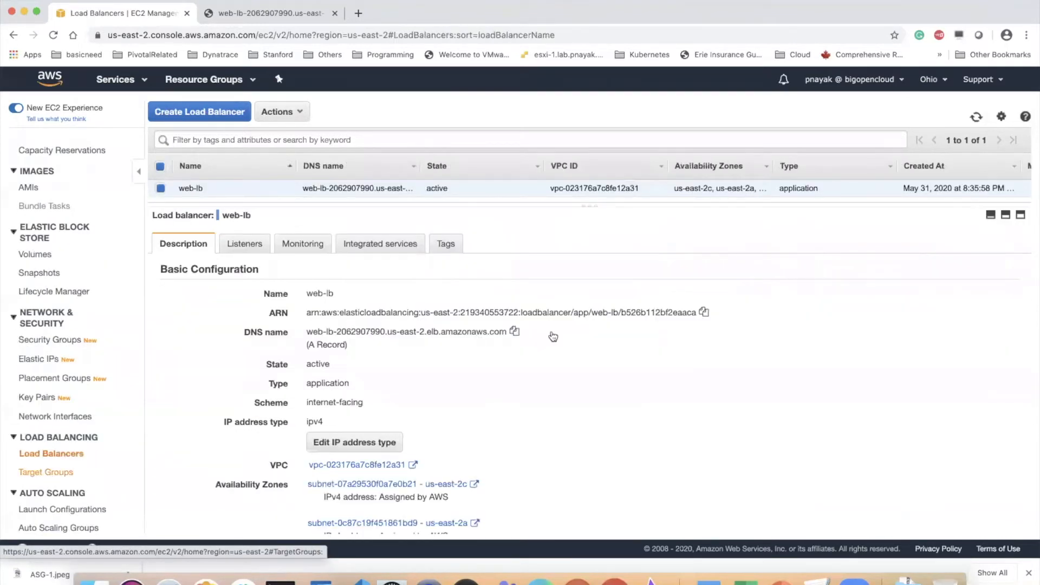
{"action": "left_click", "coordinate": [60, 528]}
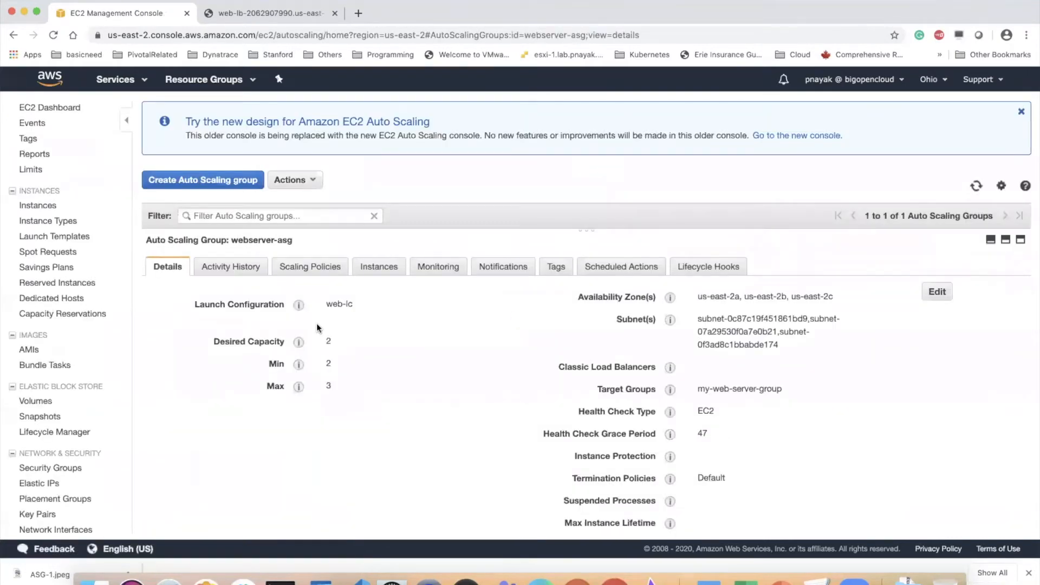
{"action": "left_click", "coordinate": [246, 269]}
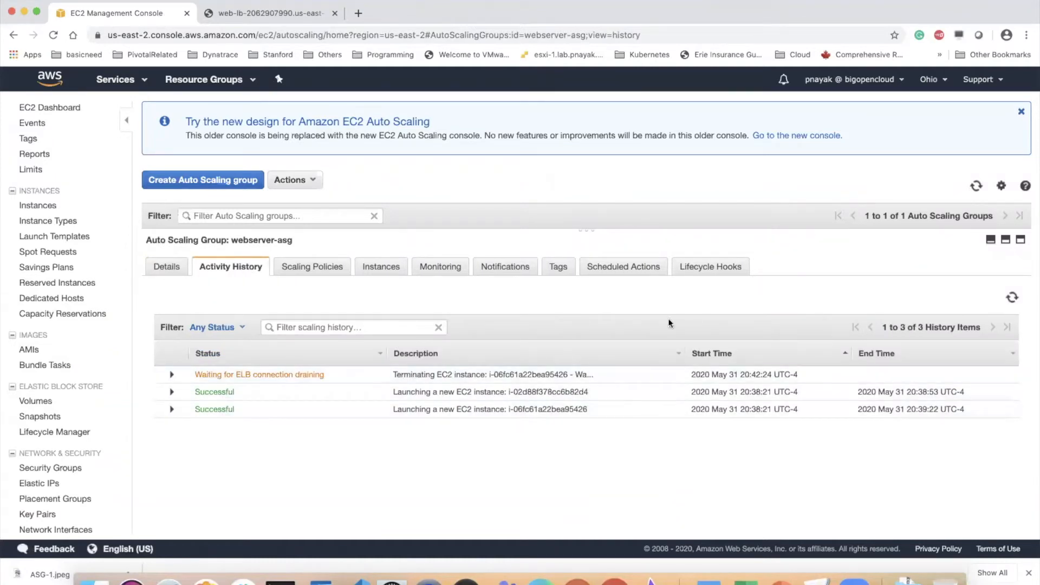
Refresh webserver-asg's activity history several times to follow the replacement of the terminated instance.
{"action": "left_click", "coordinate": [1012, 299]}
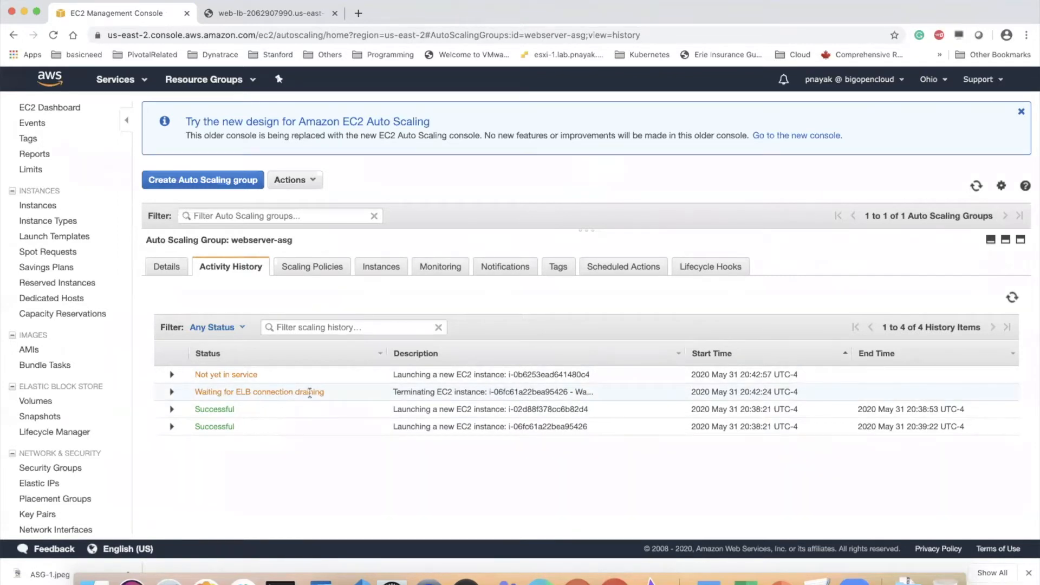
{"action": "left_click", "coordinate": [1012, 298]}
{"action": "left_click", "coordinate": [1013, 298]}
{"action": "left_click", "coordinate": [1012, 298]}
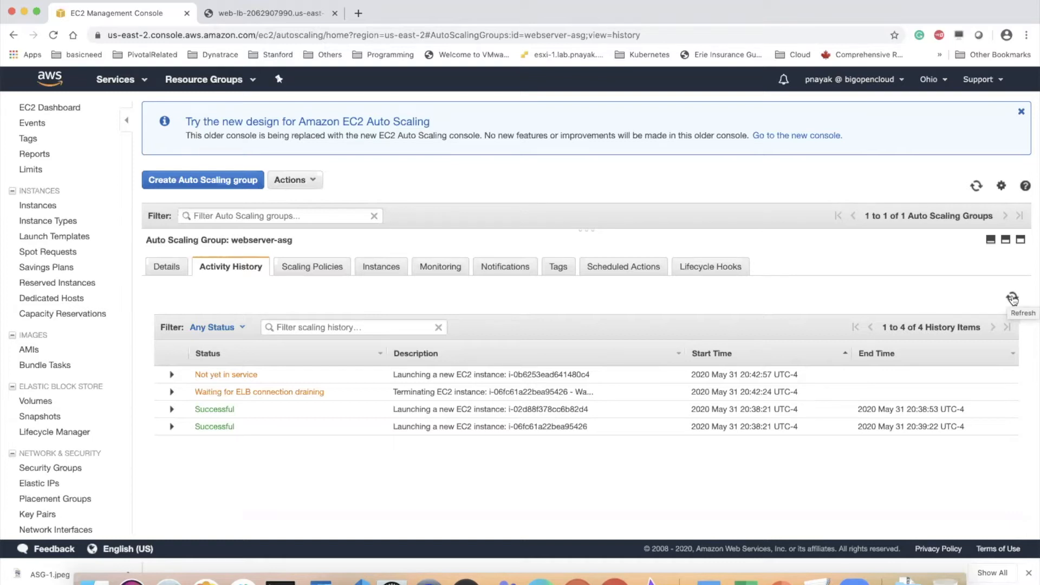
Return to the EC2 instances list through the dashboard and select the initializing my-asg instance in us-east-2a.
{"action": "left_click", "coordinate": [76, 107]}
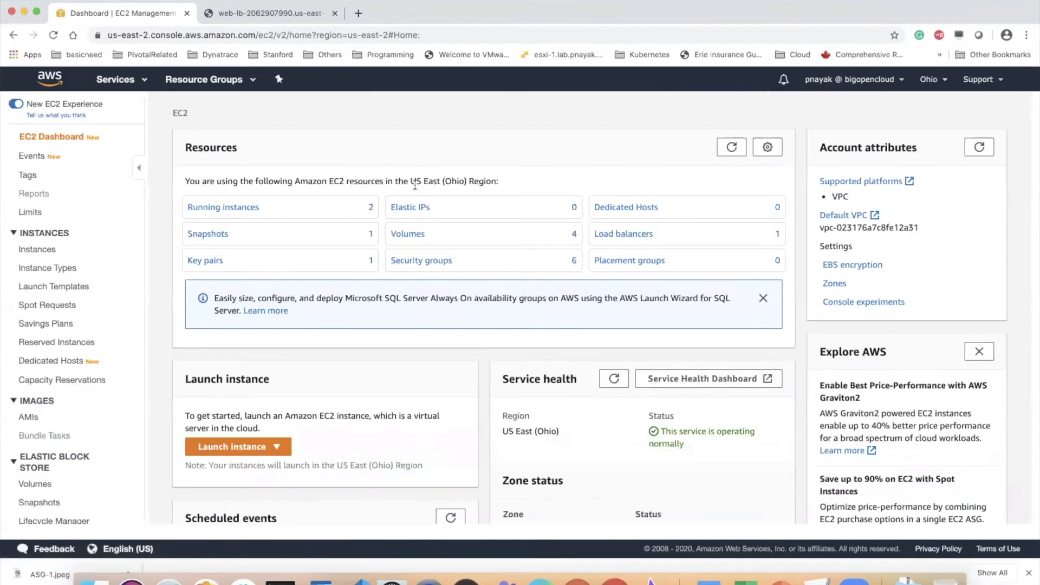
{"action": "left_click", "coordinate": [249, 210]}
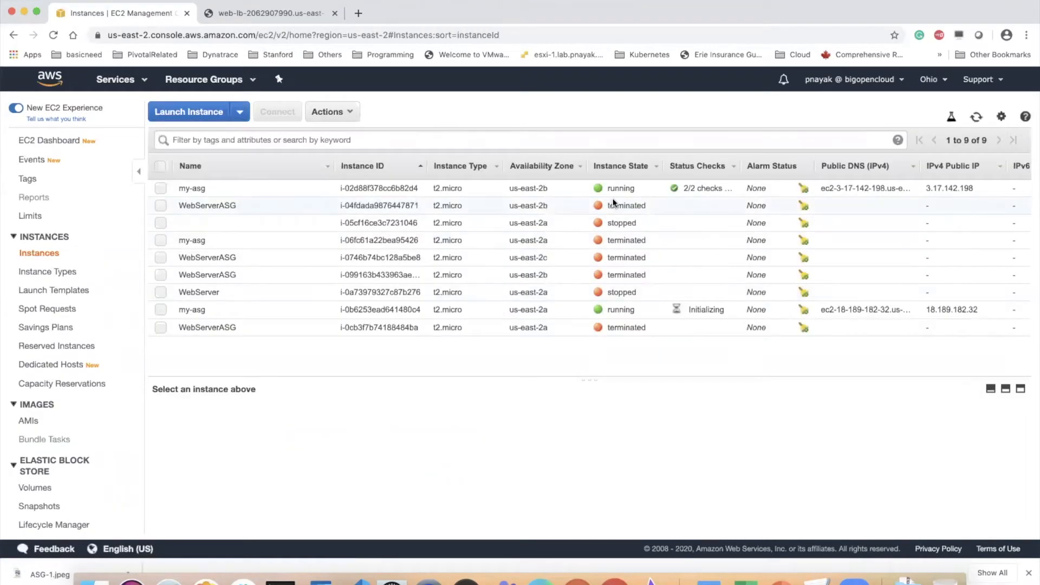
{"action": "left_click", "coordinate": [629, 307]}
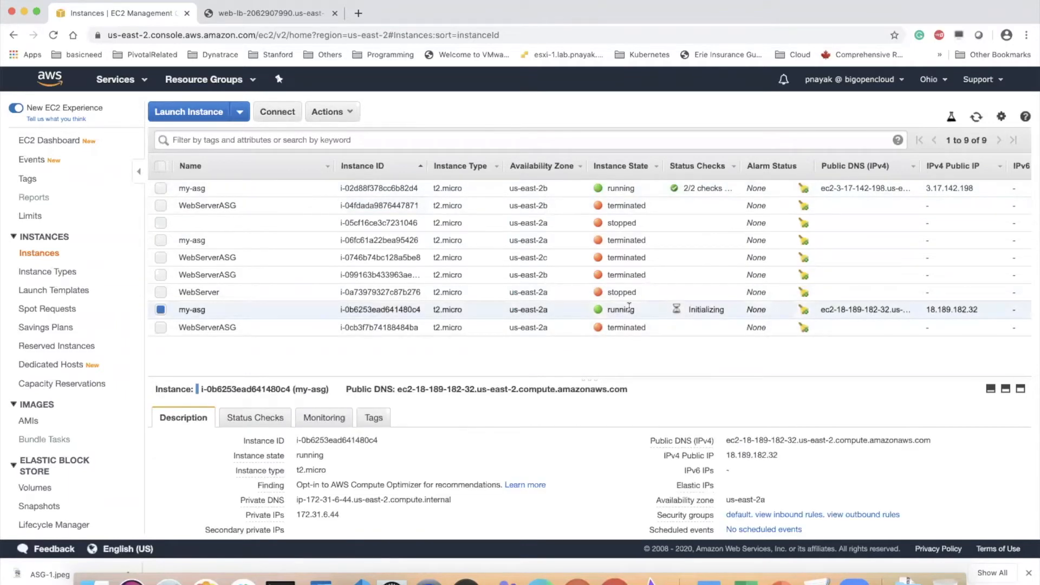
Reload the web-lb page to check the load balancer's response and compare it with the EC2 instances list.
{"action": "left_click", "coordinate": [240, 15]}
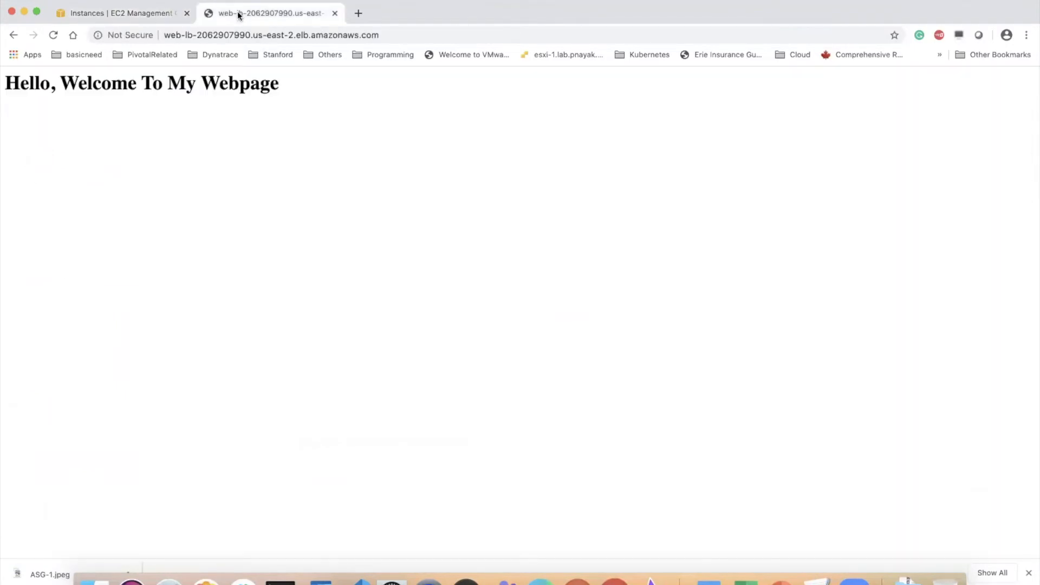
{"action": "left_click", "coordinate": [52, 36]}
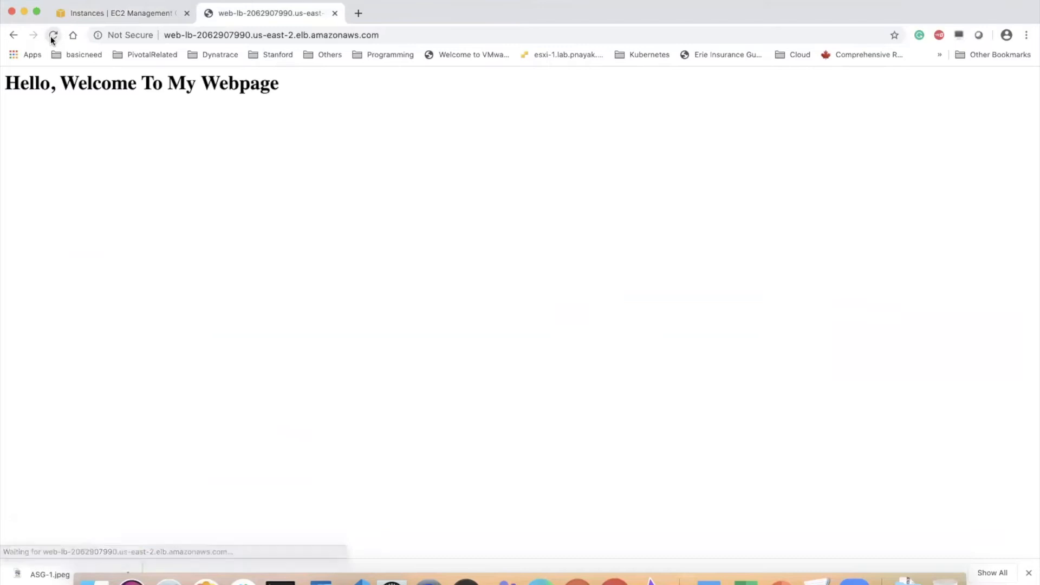
{"action": "left_click", "coordinate": [120, 13]}
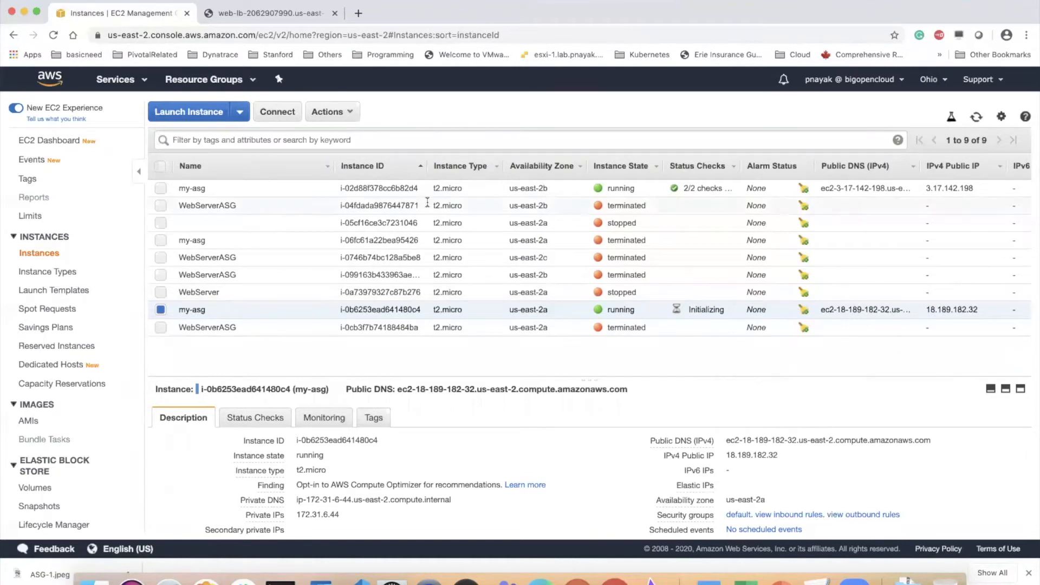
{"action": "left_click", "coordinate": [265, 13]}
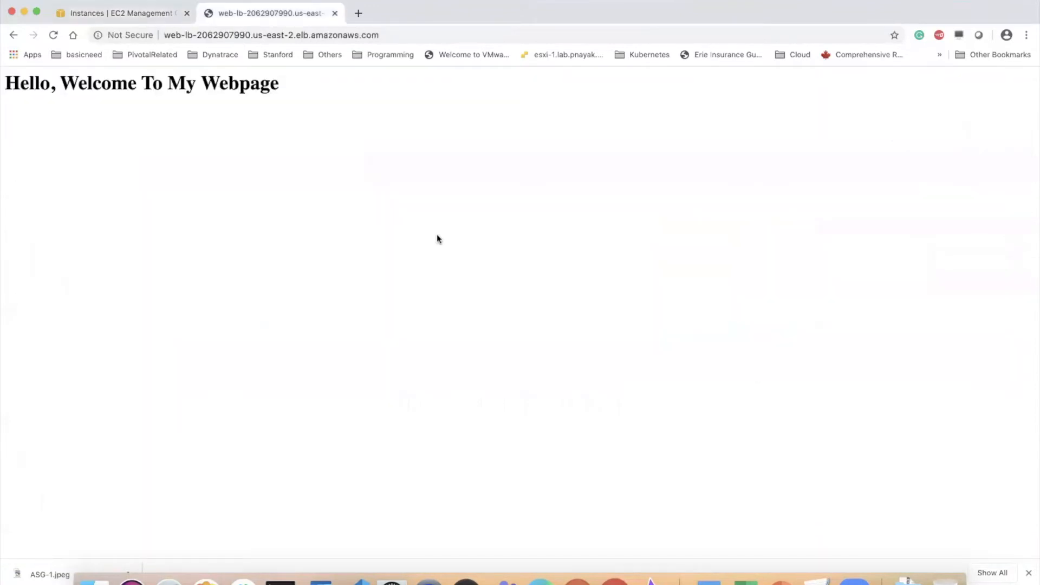
{"action": "left_click", "coordinate": [142, 13]}
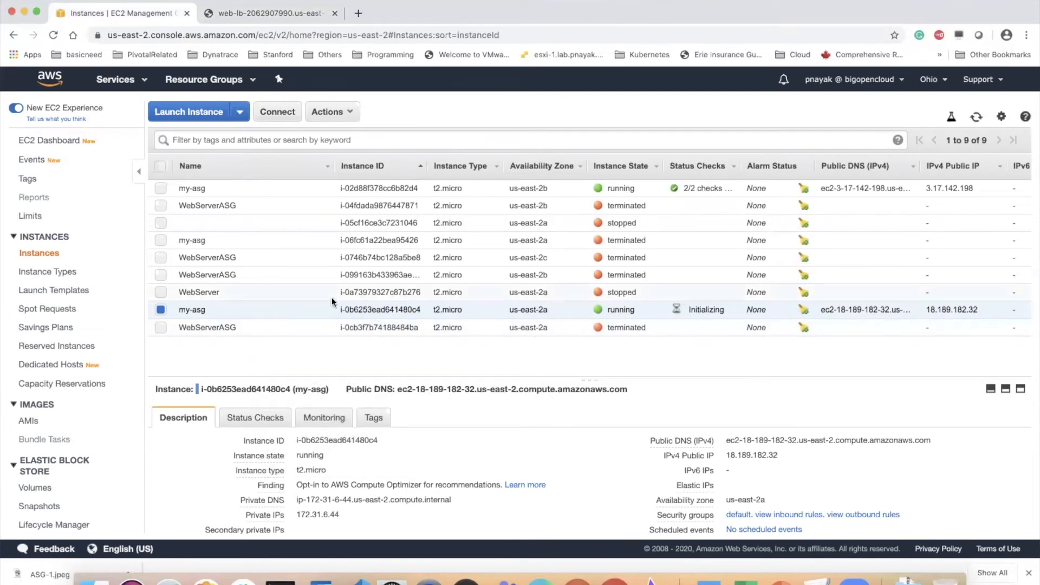
Copy the public IPv4 address of the my-asg instance in us-east-2b and switch to Terminal.
{"action": "left_click", "coordinate": [606, 189]}
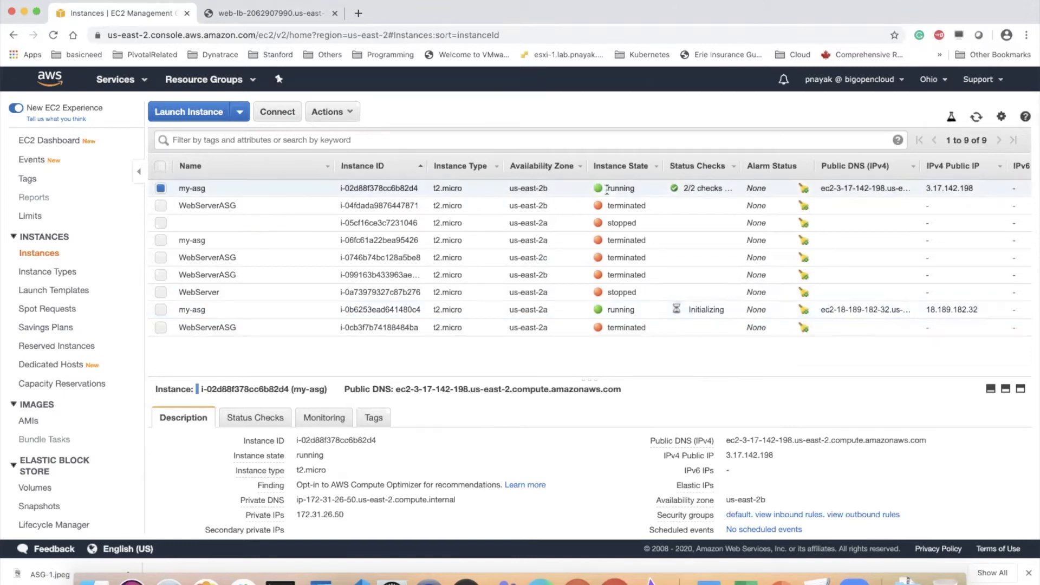
{"action": "left_click", "coordinate": [783, 455]}
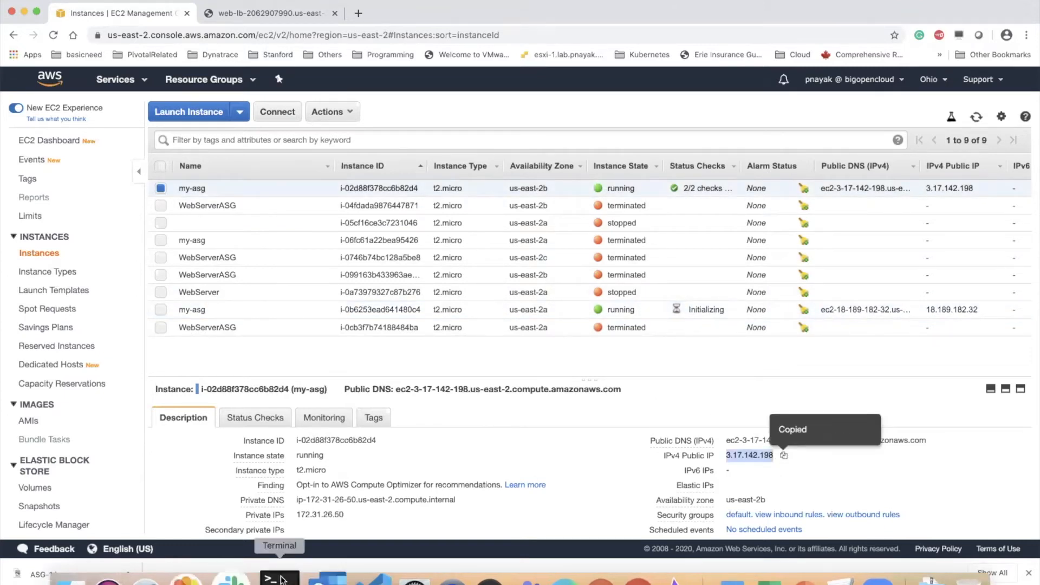
{"action": "left_click", "coordinate": [280, 579]}
Connect over SSH as ec2-user to 3.17.142.198 by reusing the previous ssh command, and accept the host key.
{"action": "key", "text": "Up"}
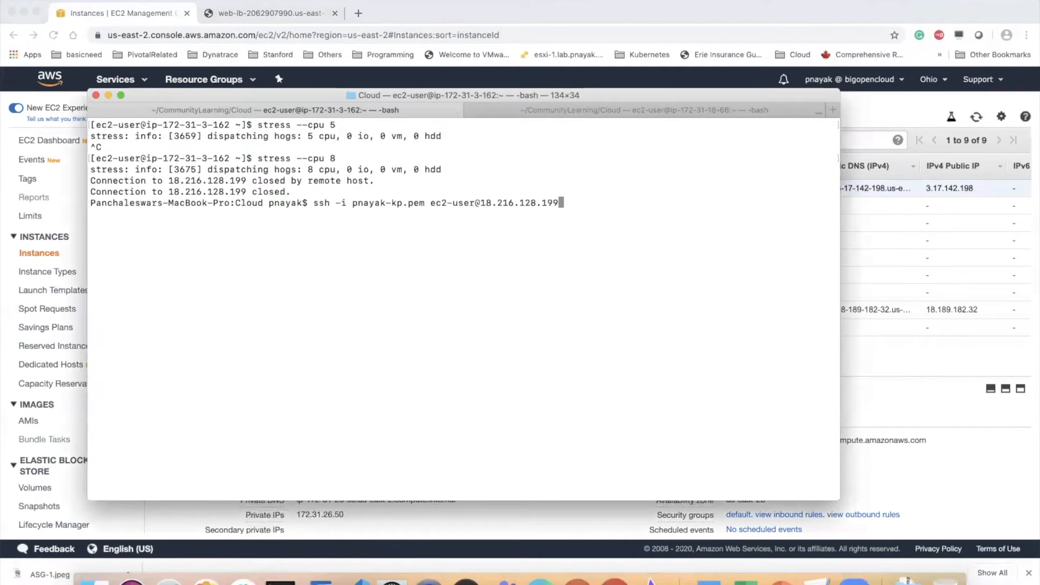
{"action": "key", "text": "BackSpace"}
{"action": "key", "text": "BackSpace"}
{"action": "key", "text": "BackSpace"}
{"action": "key", "text": "BackSpace"}
{"action": "key", "text": "BackSpace"}
{"action": "key", "text": "BackSpace"}
{"action": "key", "text": "BackSpace"}
{"action": "key", "text": "BackSpace"}
{"action": "key", "text": "BackSpace"}
{"action": "key", "text": "BackSpace"}
{"action": "key", "text": "BackSpace"}
{"action": "key", "text": "BackSpace"}
{"action": "key", "text": "BackSpace"}
{"action": "key", "text": "BackSpace"}
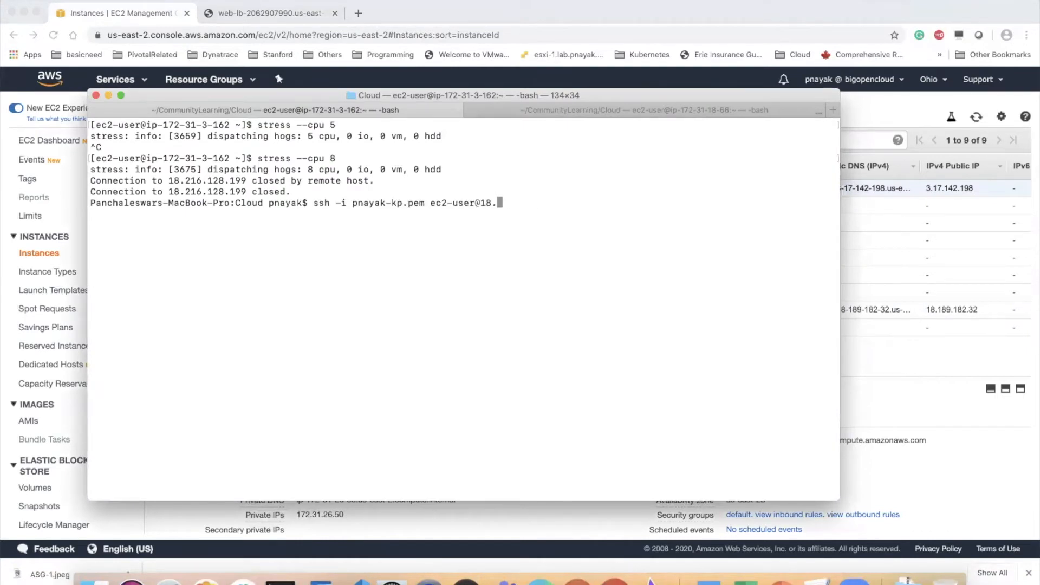
{"action": "key", "text": "super+v"}
{"action": "key", "text": "Return"}
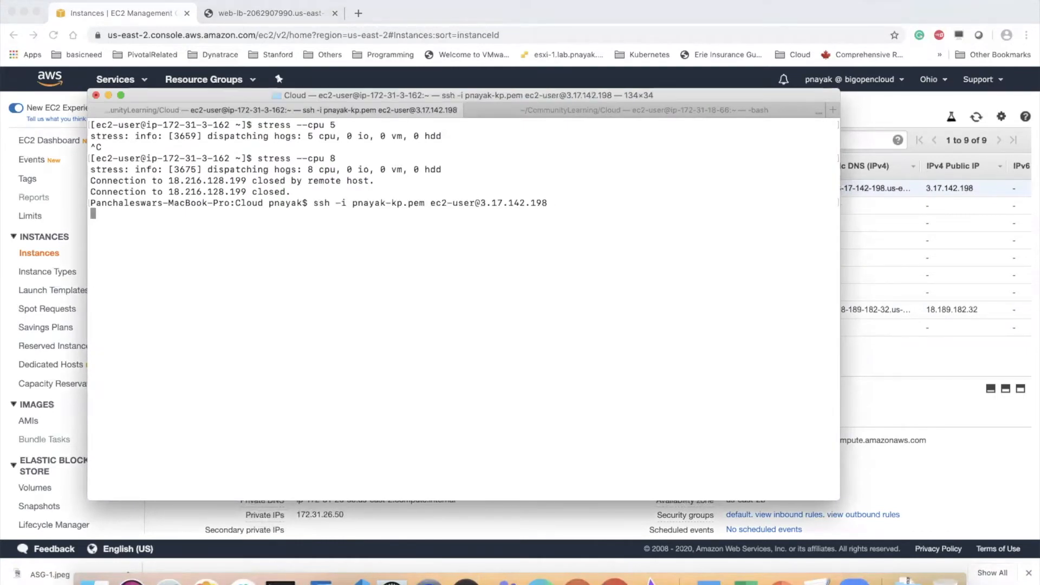
{"action": "type", "text": "yes"}
{"action": "key", "text": "Return"}
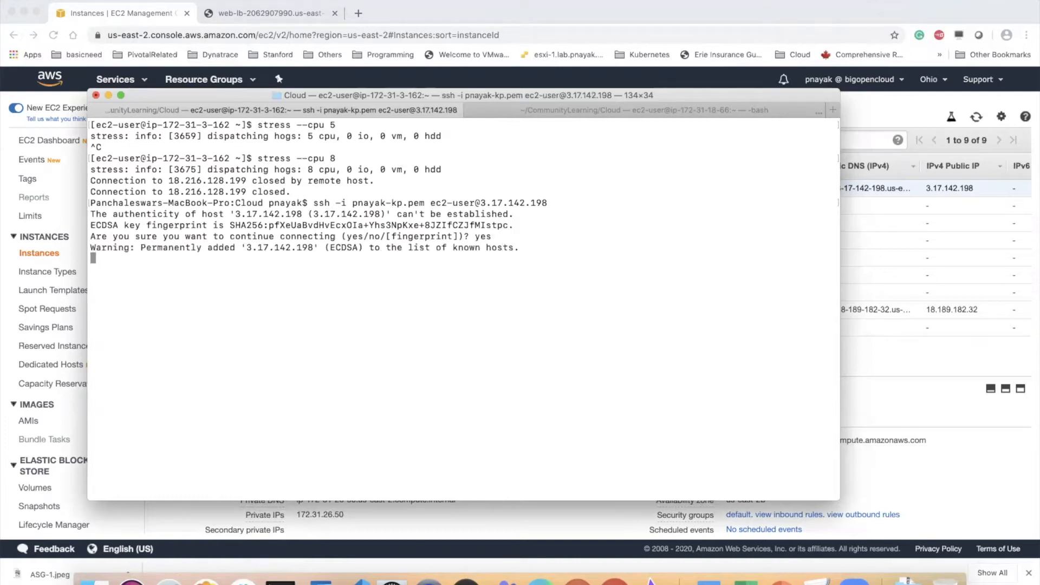
Clear the terminal and run the stress command without arguments on the connected instance.
{"action": "type", "text": "clear"}
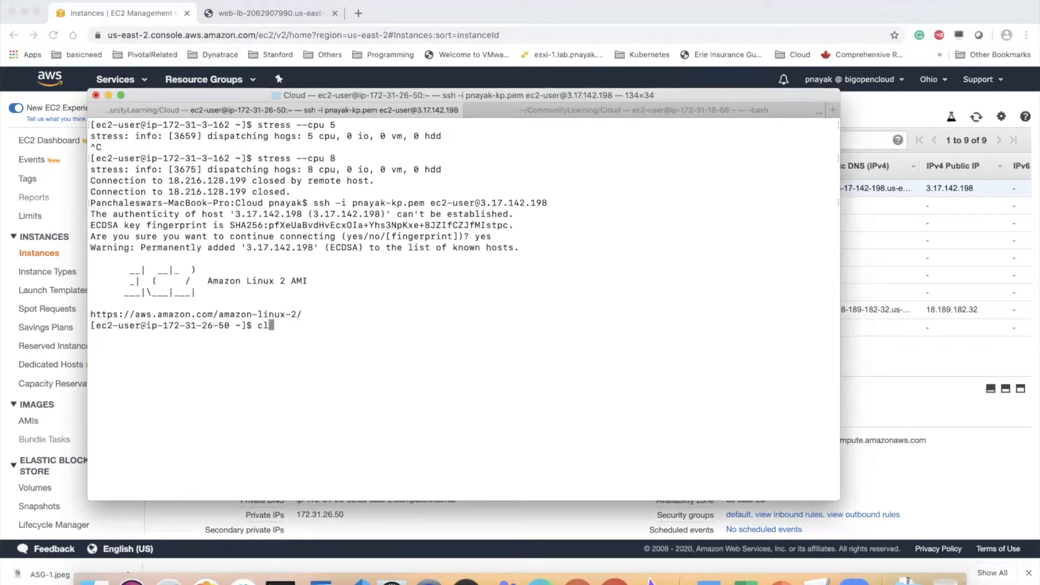
{"action": "key", "text": "Return"}
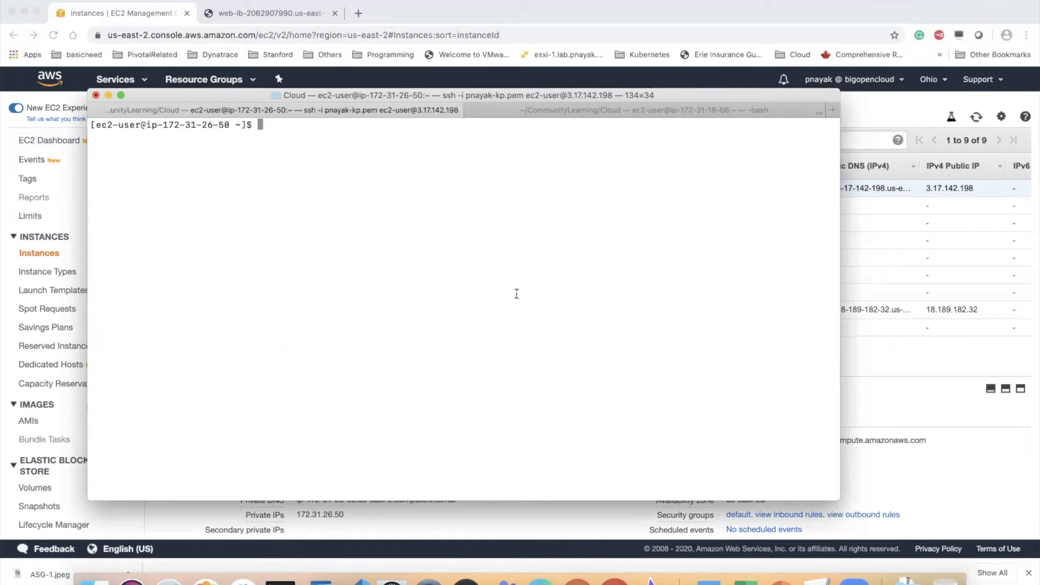
{"action": "type", "text": "stress"}
{"action": "key", "text": "Return"}
View the ASG slide in PowerPoint, and switch back to Chrome to show the web-lb page.
{"action": "left_click", "coordinate": [767, 569]}
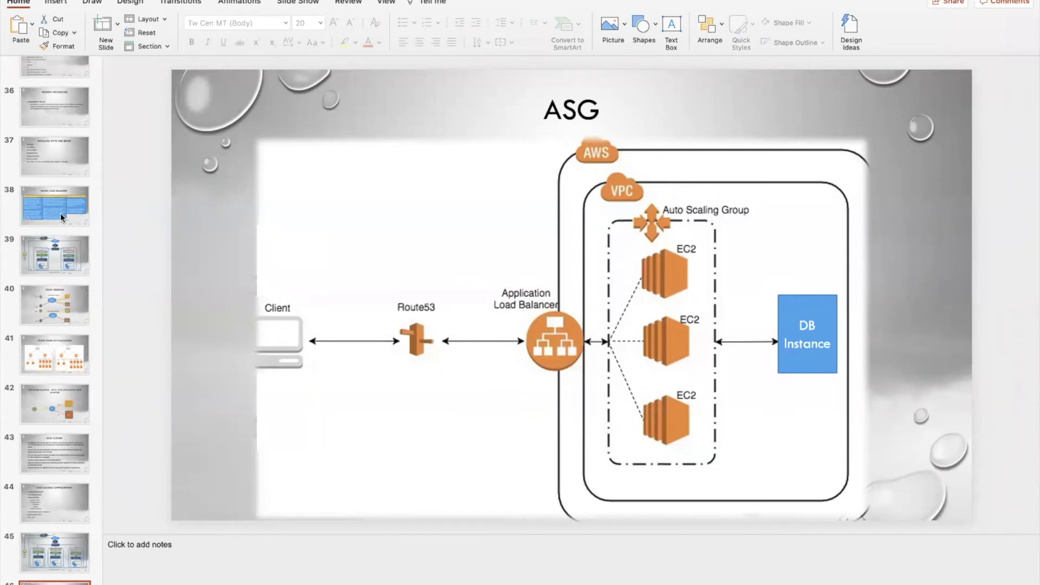
{"action": "key", "text": "ctrl+Up"}
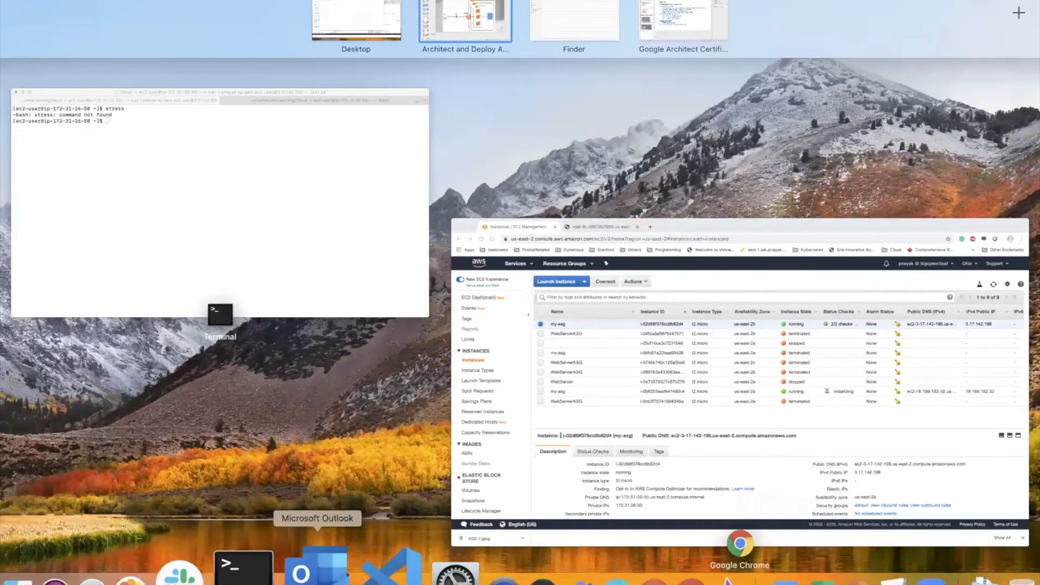
{"action": "left_click", "coordinate": [606, 438]}
{"action": "left_click", "coordinate": [266, 13]}
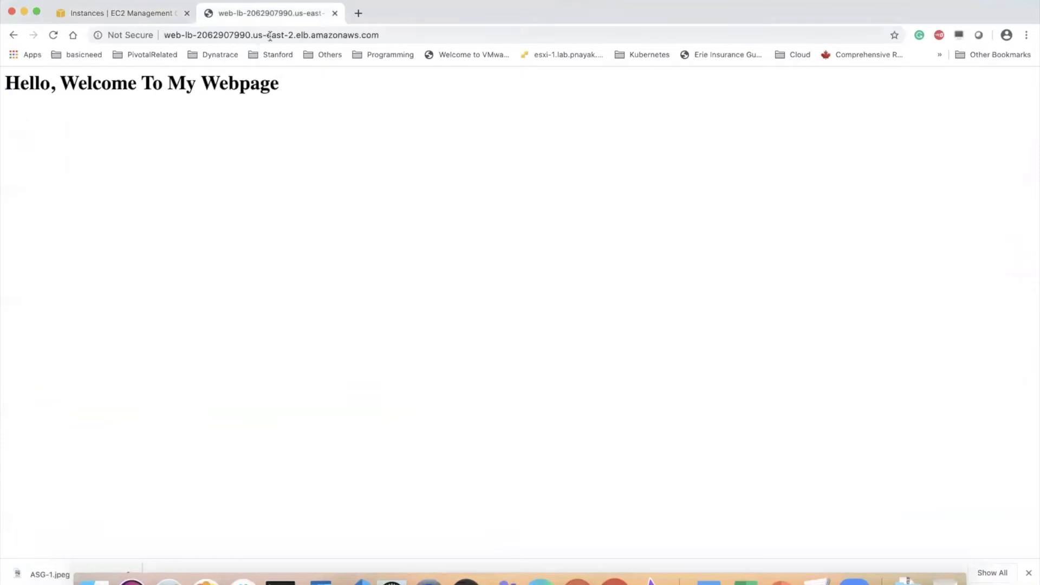
{"action": "left_click", "coordinate": [270, 36]}
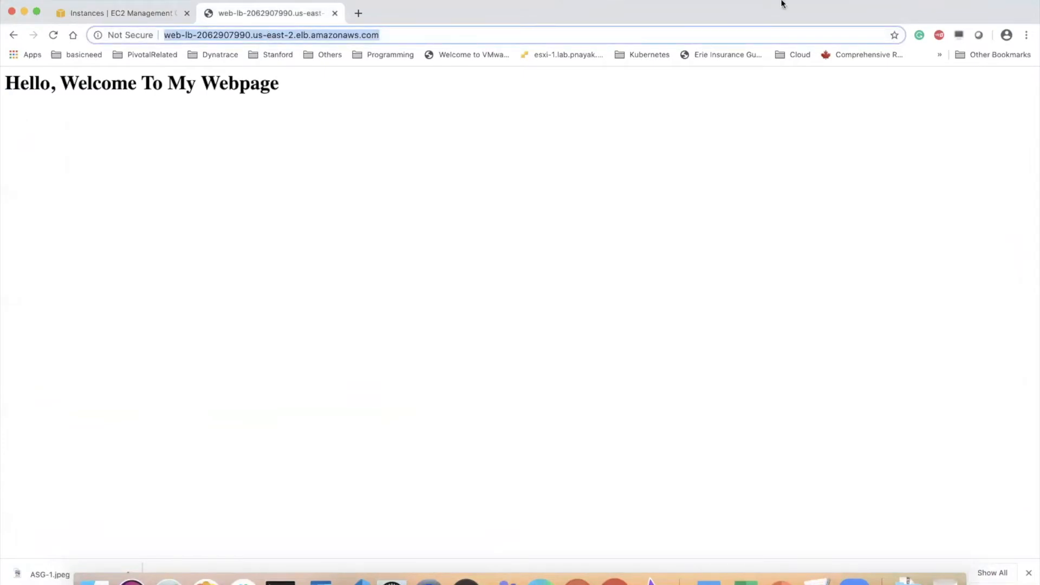
{"action": "left_click_drag", "start_coordinate": [799, 7], "coordinate": [798, 68]}
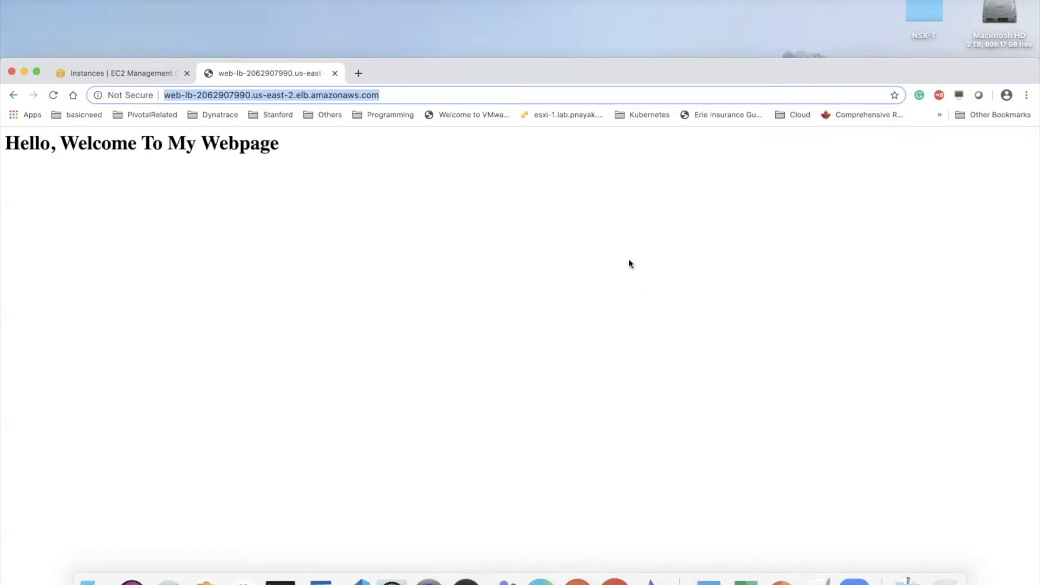
{"action": "left_click_drag", "start_coordinate": [572, 77], "coordinate": [575, 19]}
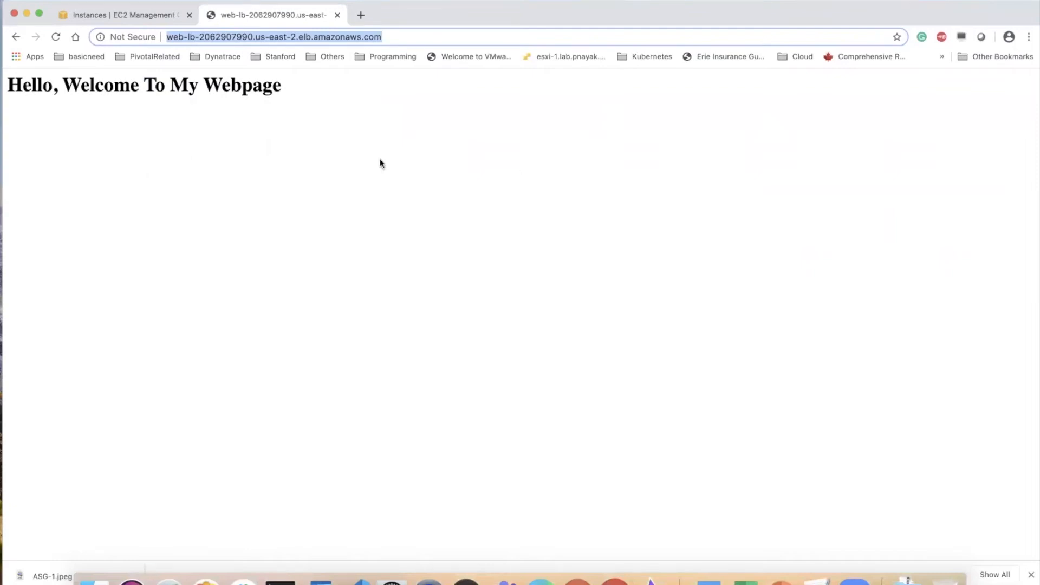
Return to the EC2 console and open the running instances list from the EC2 Dashboard.
{"action": "left_click", "coordinate": [140, 12]}
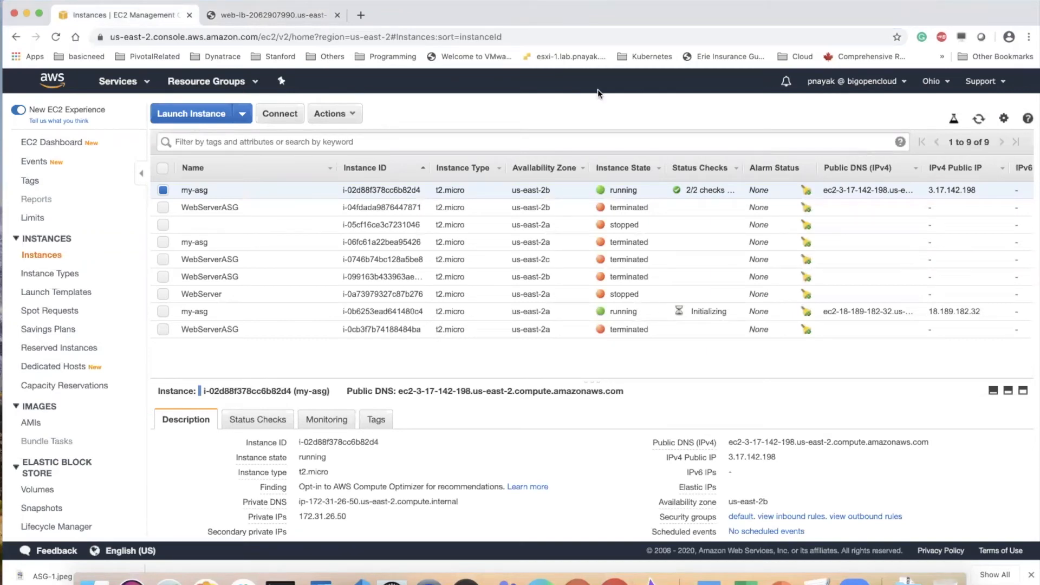
{"action": "left_click", "coordinate": [56, 142]}
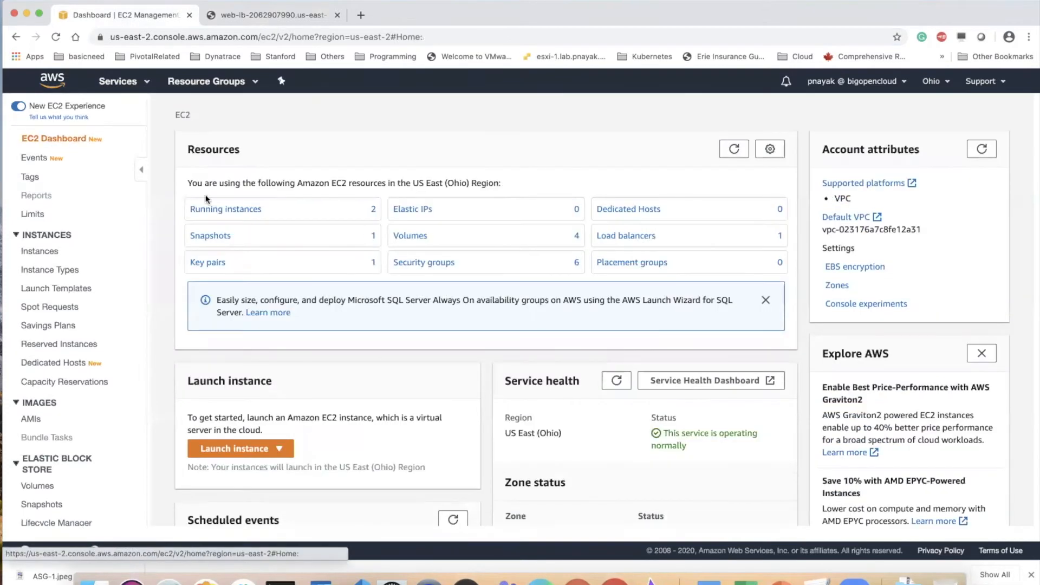
{"action": "left_click", "coordinate": [224, 208]}
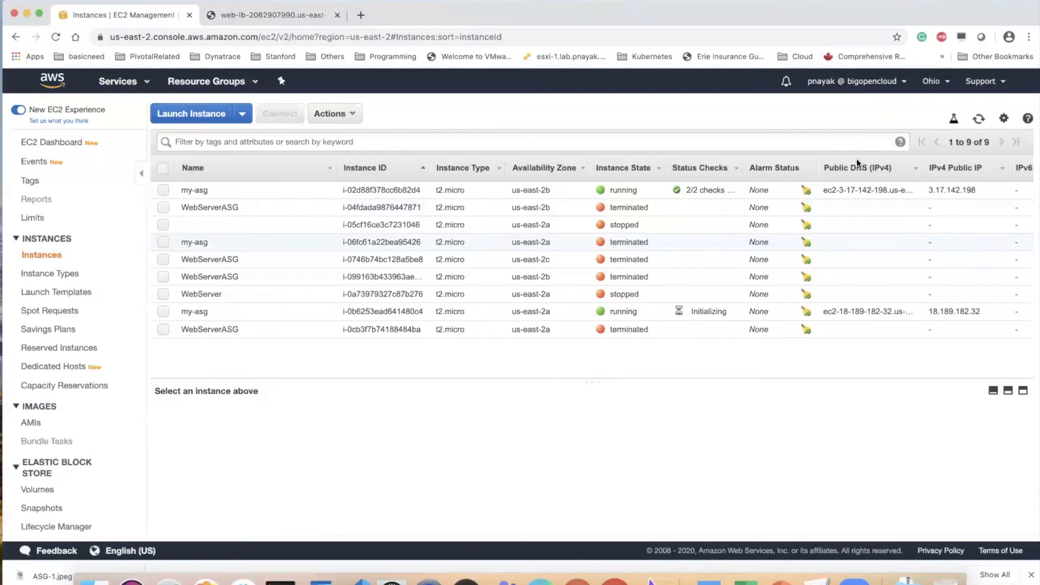
Open Auto Scaling Groups and review webserver-asg's scaling policies and monitoring, and refresh its activity history.
{"action": "scroll", "coordinate": [93, 437], "scroll_direction": "down", "scroll_amount": 5}
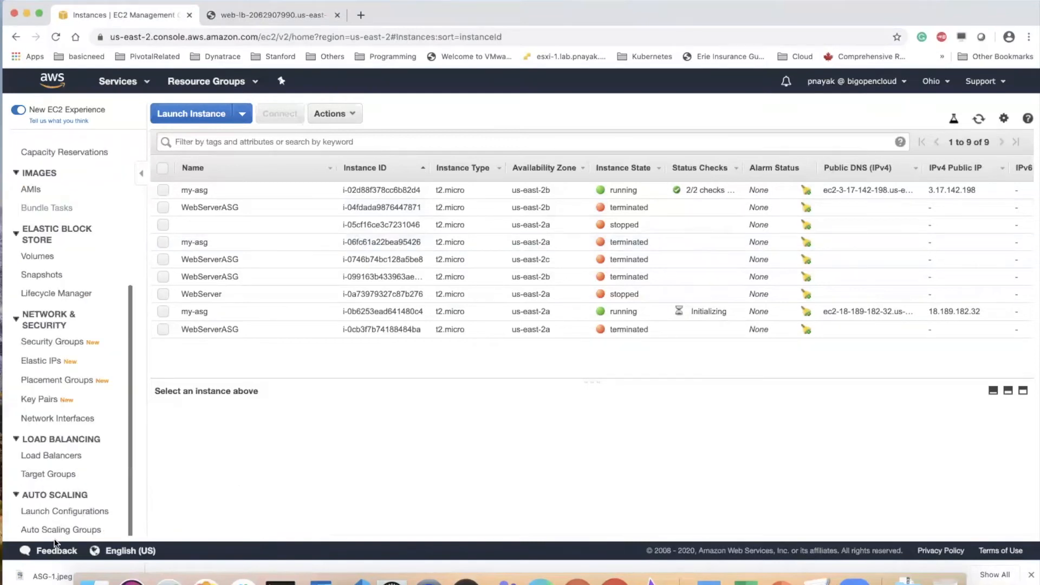
{"action": "left_click", "coordinate": [60, 530]}
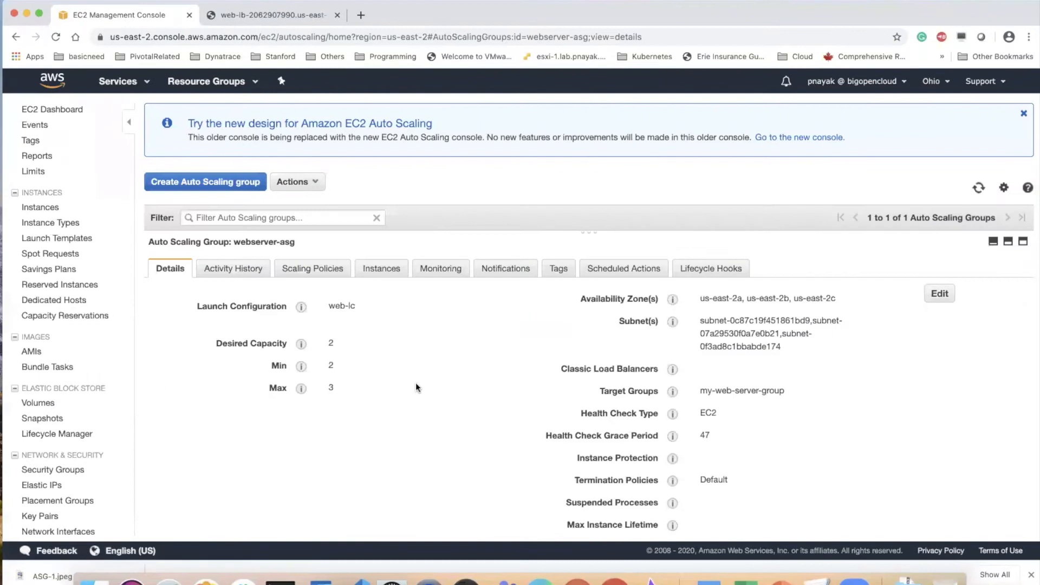
{"action": "left_click", "coordinate": [325, 273]}
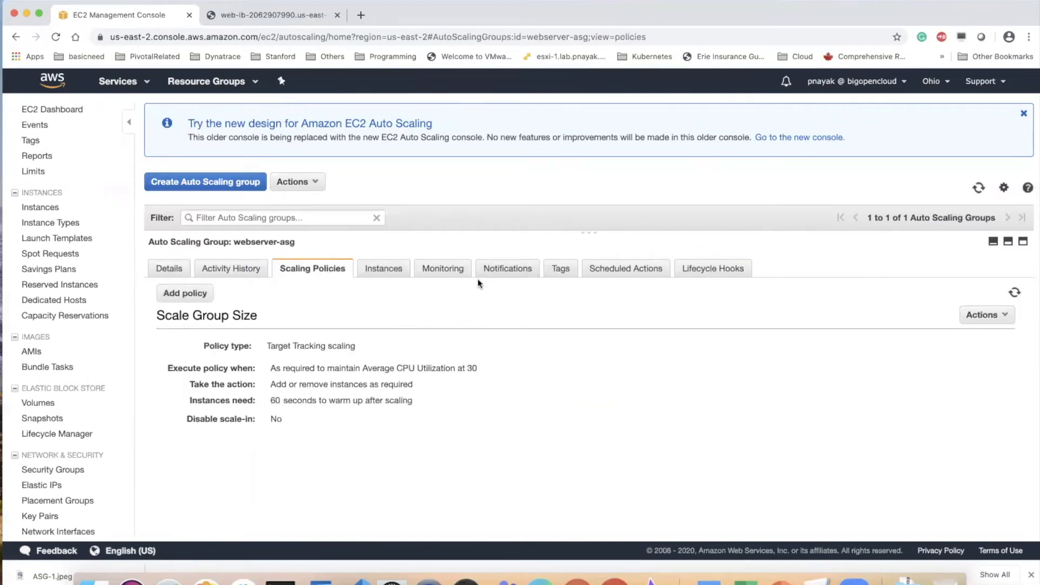
{"action": "left_click", "coordinate": [432, 272]}
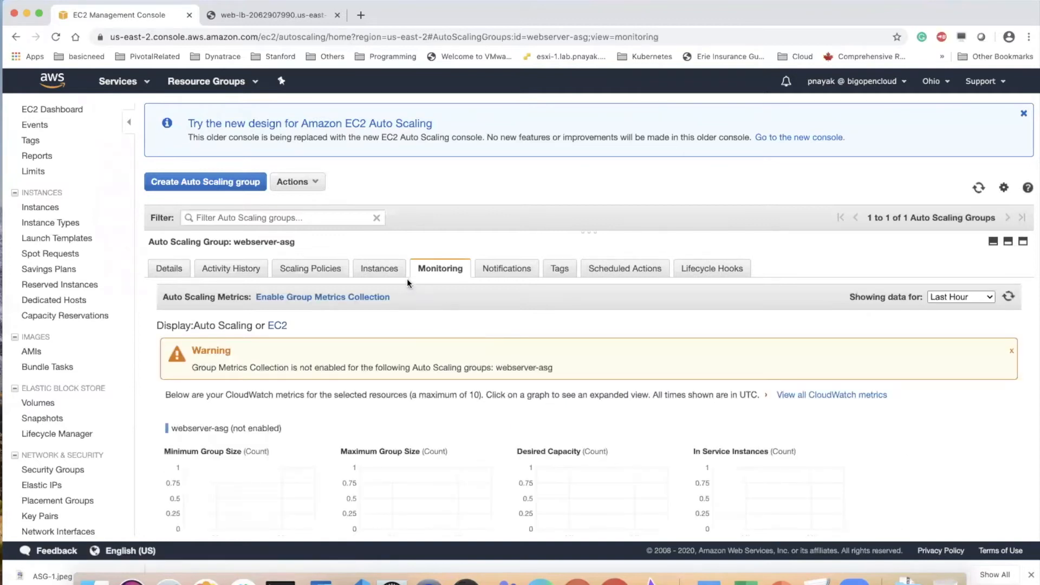
{"action": "left_click", "coordinate": [250, 267]}
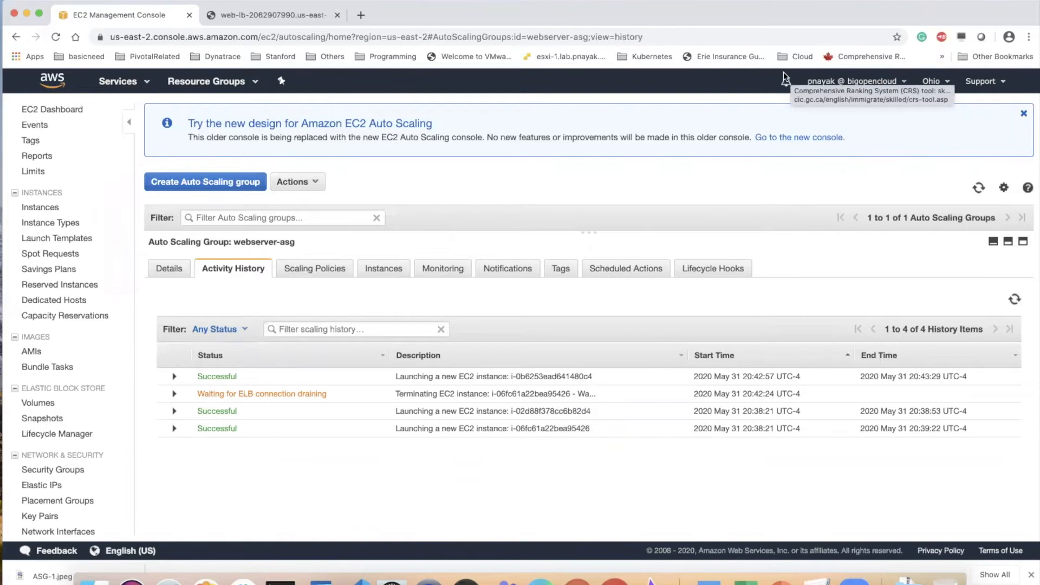
{"action": "left_click", "coordinate": [1014, 298]}
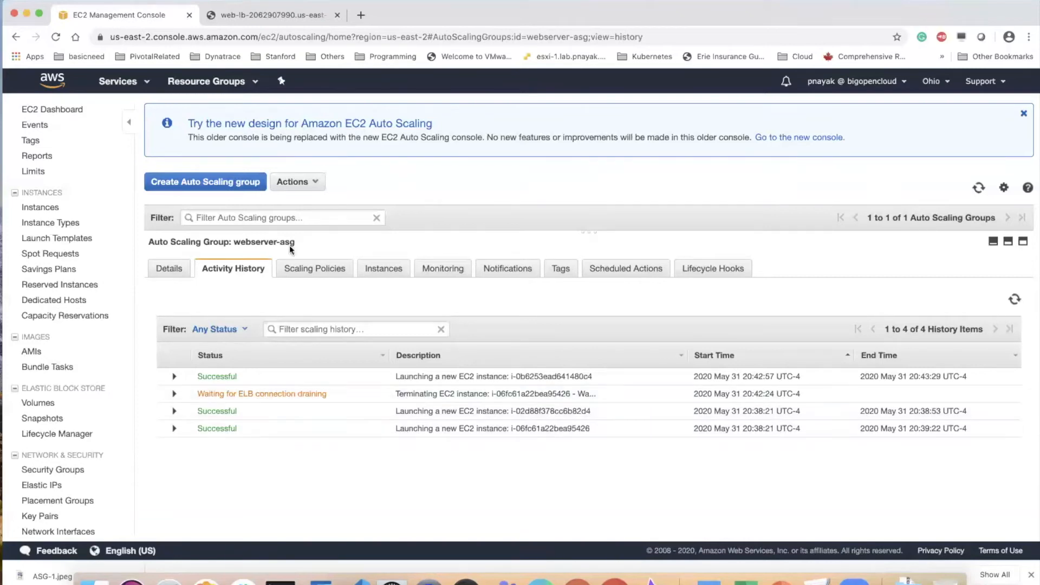
Go back through the EC2 Dashboard to the running instances and refresh the list.
{"action": "left_click", "coordinate": [55, 109]}
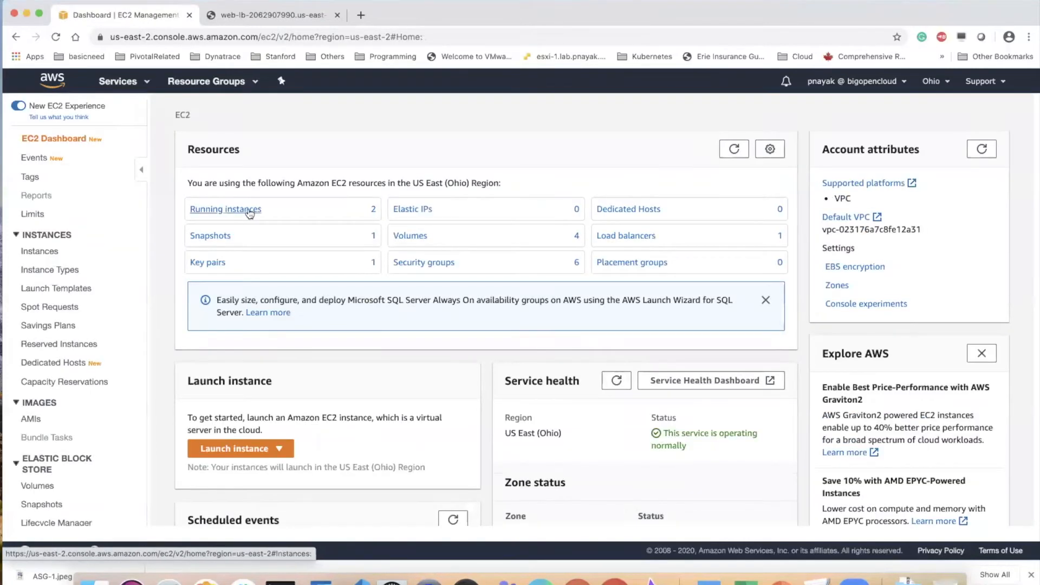
{"action": "left_click", "coordinate": [248, 210]}
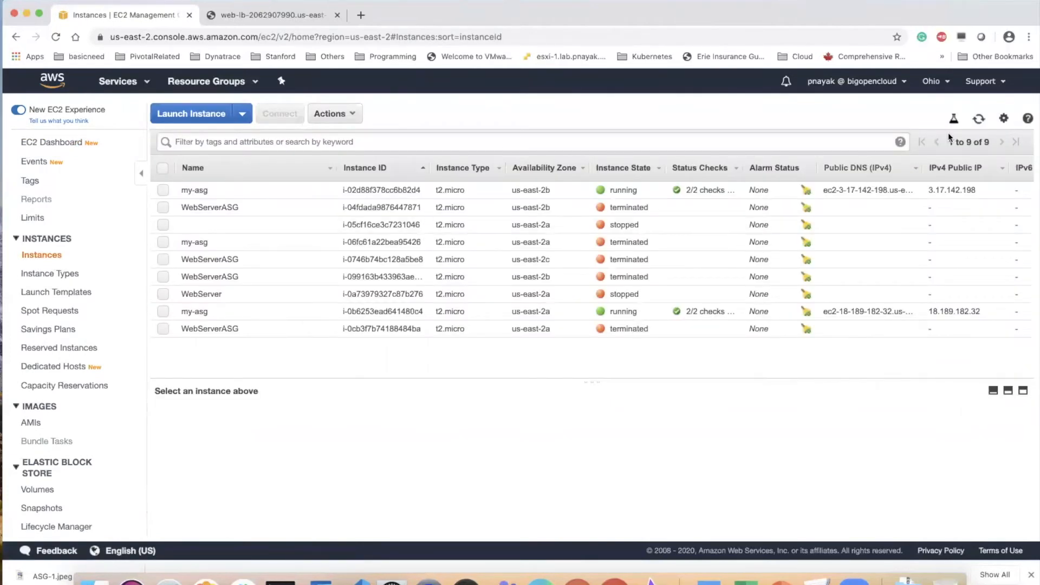
{"action": "left_click", "coordinate": [979, 121]}
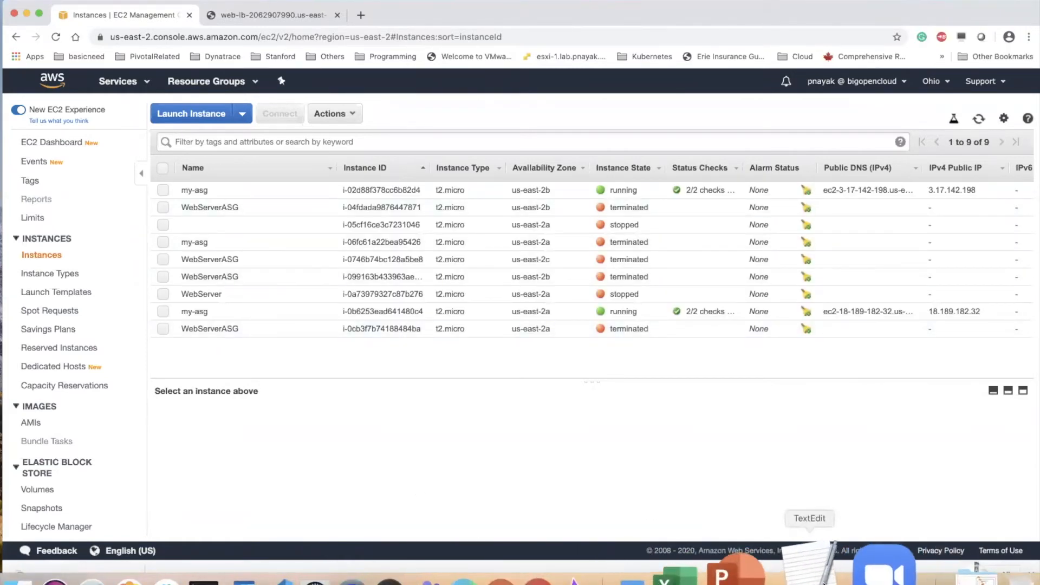
Switch to PowerPoint and copy "sudo amazon-linux-extras install epel" from the Auto Scaling Configuration slide.
{"action": "left_click", "coordinate": [769, 574]}
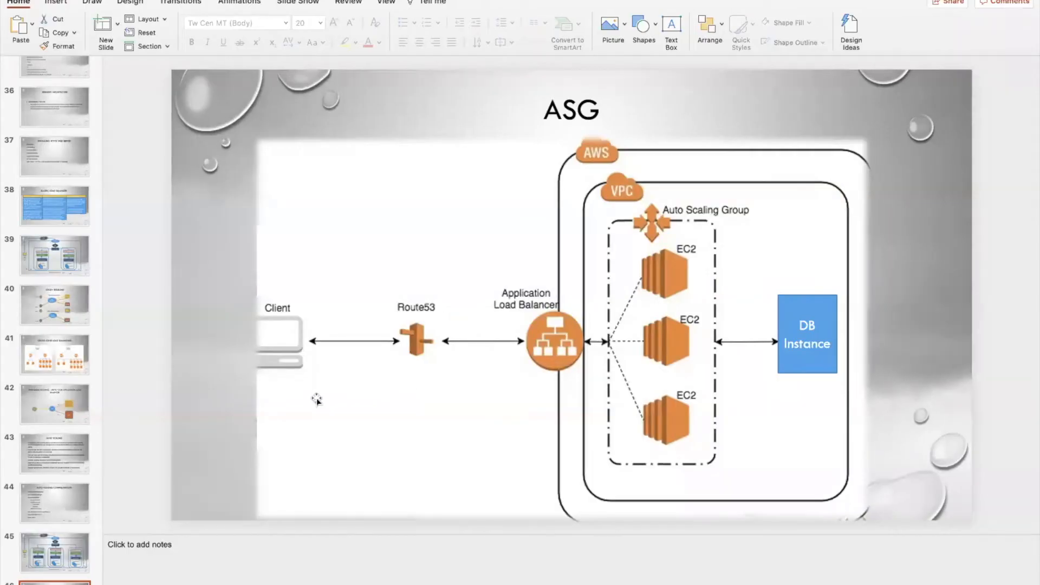
{"action": "left_click", "coordinate": [59, 508]}
{"action": "left_click_drag", "start_coordinate": [254, 386], "coordinate": [482, 391]}
{"action": "key", "text": "super+c"}
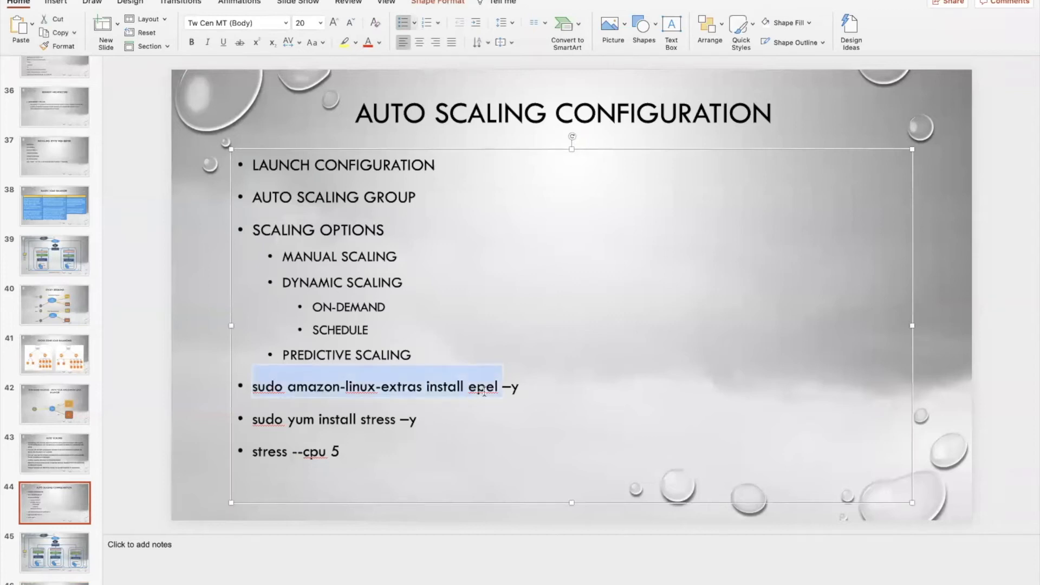
Switch to Terminal, run the copied sudo amazon-linux-extras install epel command on the instance, and accept the installation.
{"action": "key", "text": "ctrl+Up"}
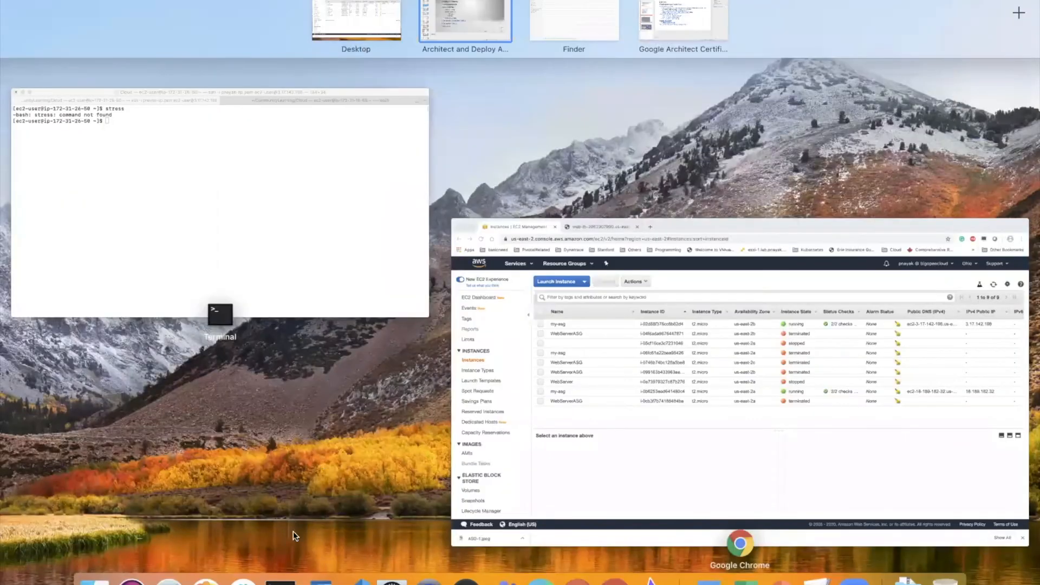
{"action": "left_click", "coordinate": [291, 583]}
{"action": "key", "text": "super+v"}
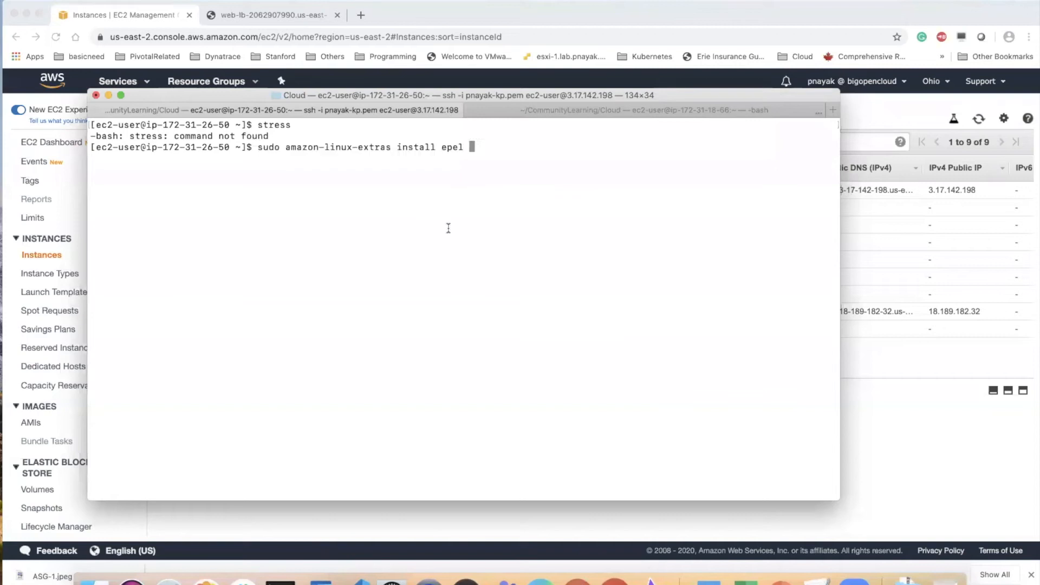
{"action": "key", "text": "Return"}
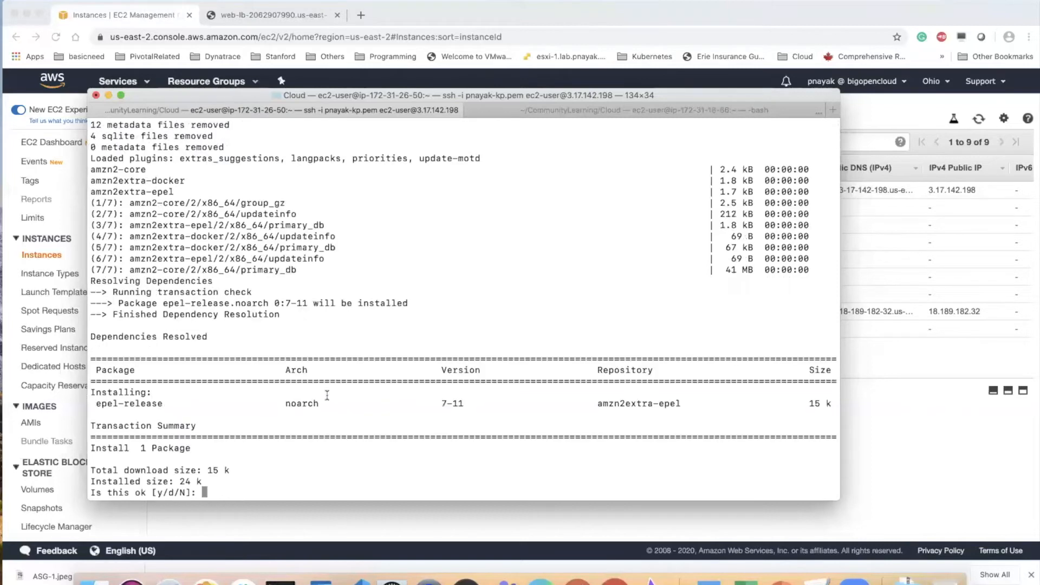
{"action": "type", "text": "y"}
{"action": "key", "text": "Return"}
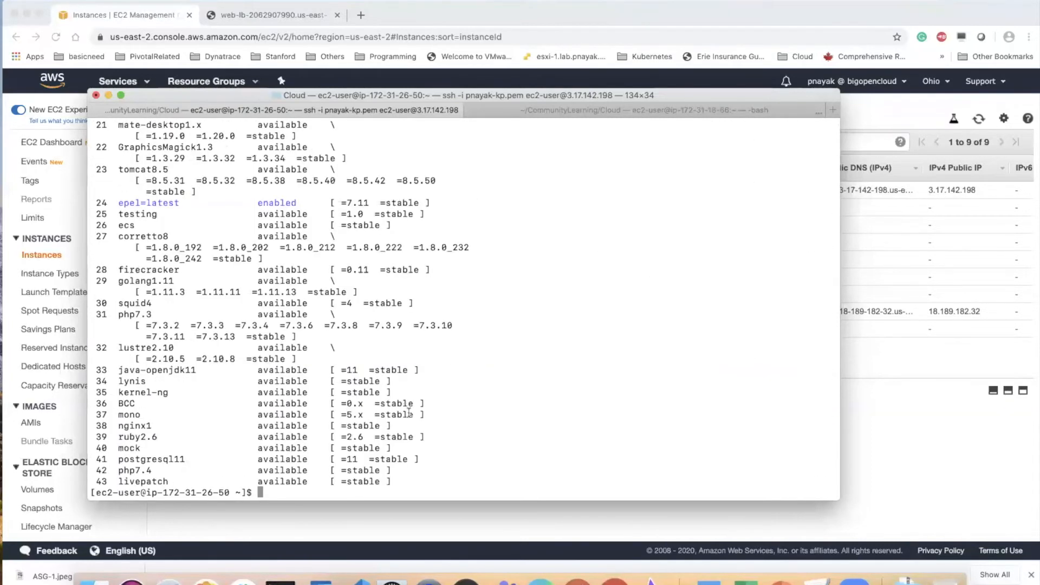
Run sudo yum install stress on the instance, correcting the mistyped "instal;l" in the recalled command.
{"action": "type", "text": "sudo yum instal;l stress"}
{"action": "key", "text": "Return"}
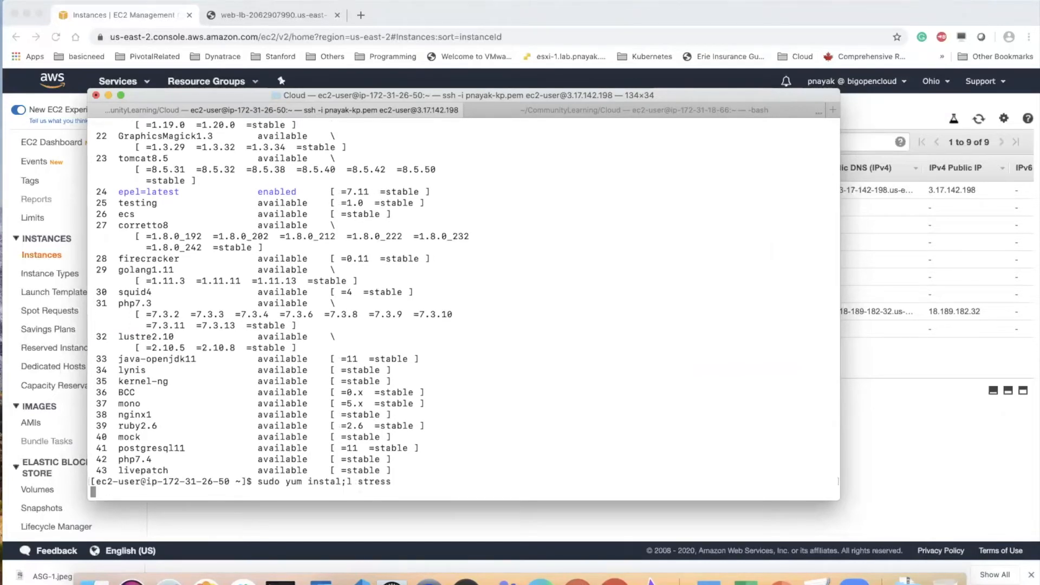
{"action": "key", "text": "Up"}
{"action": "key", "text": "Left"}
{"action": "key", "text": "Left"}
{"action": "key", "text": "Left"}
{"action": "key", "text": "Left"}
{"action": "key", "text": "Left"}
{"action": "key", "text": "Left"}
{"action": "key", "text": "Left"}
{"action": "key", "text": "Left"}
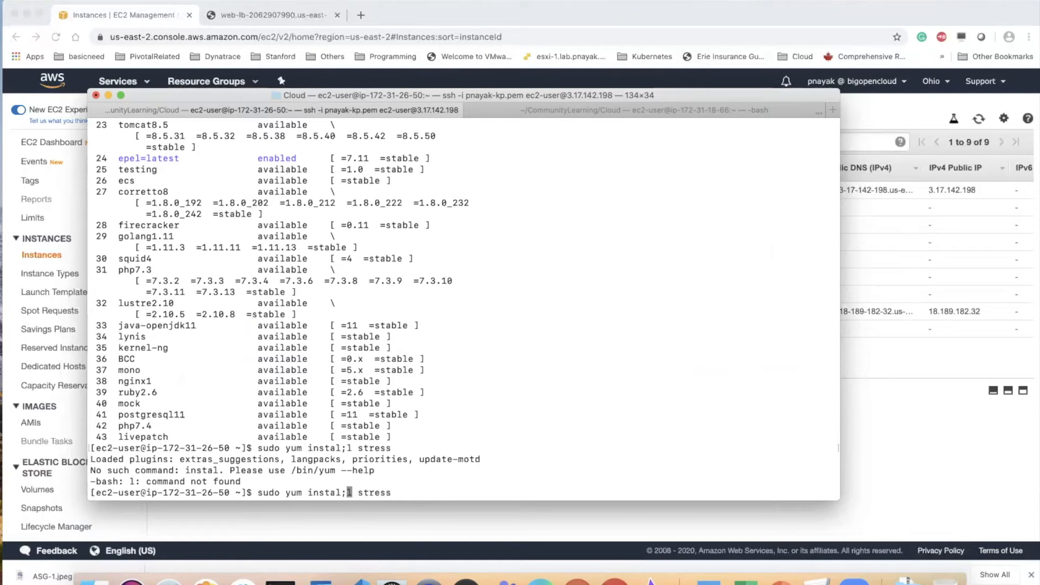
{"action": "key", "text": "BackSpace"}
{"action": "key", "text": "Return"}
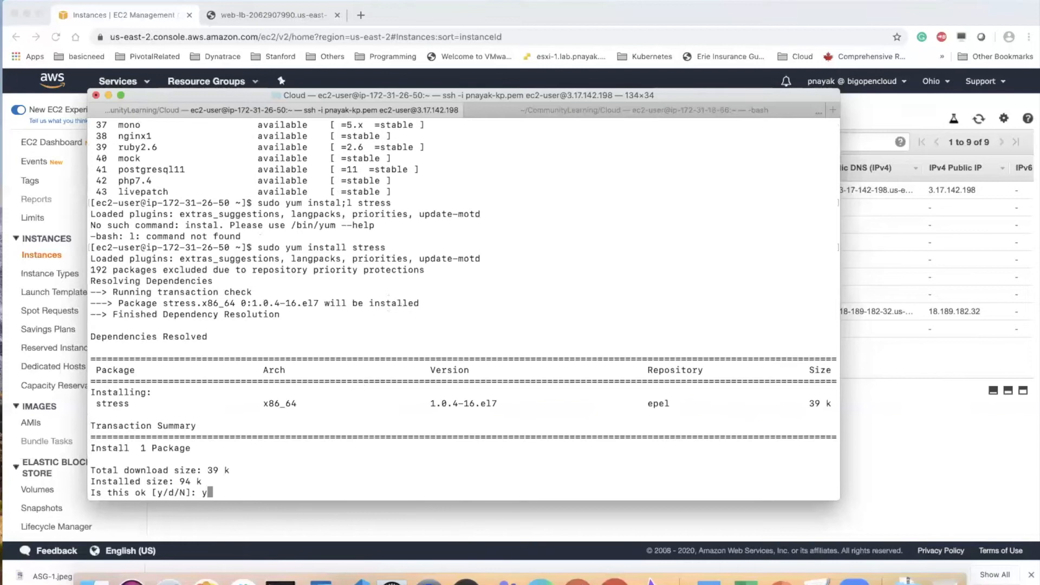
Accept the stress package installation and the import of the Fedora EPEL GPG key.
{"action": "type", "text": "y"}
{"action": "key", "text": "Return"}
{"action": "type", "text": "y"}
{"action": "key", "text": "Return"}
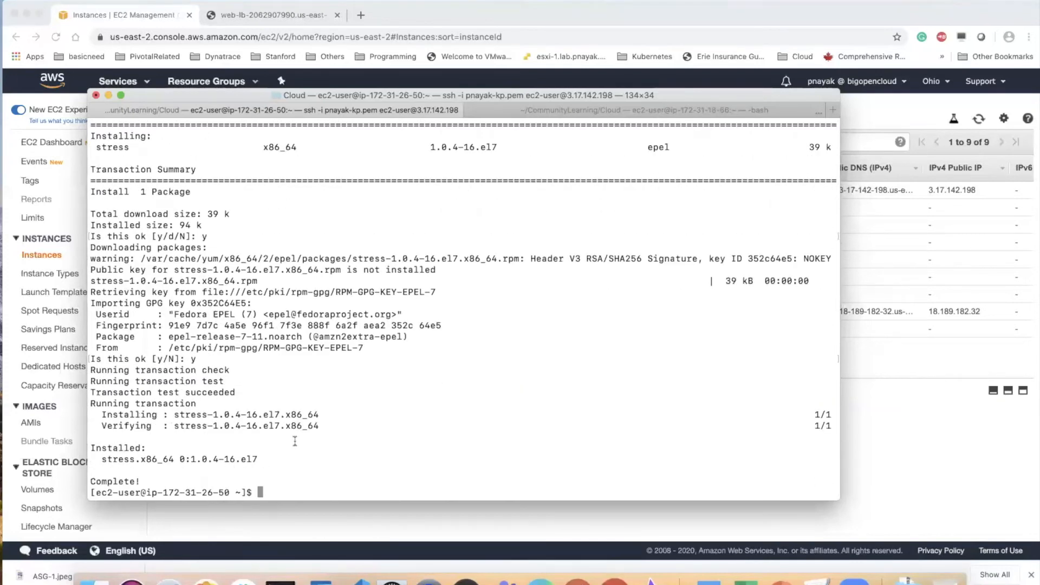
Start a CPU load with stress --cpu 8, and switch to Chrome to refresh the EC2 instances list.
{"action": "type", "text": "stress --cpu 8"}
{"action": "key", "text": "Return"}
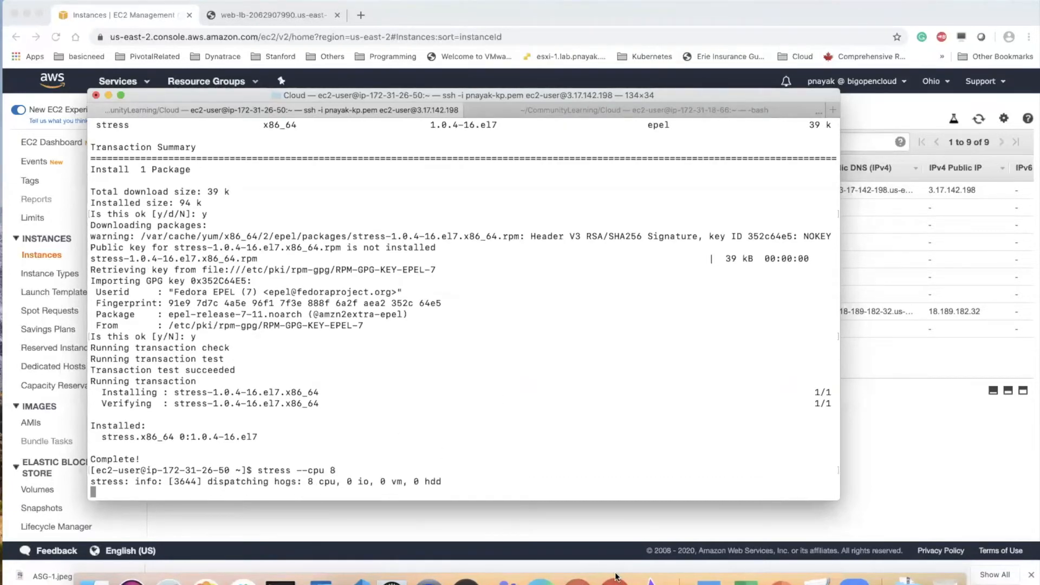
{"action": "left_click", "coordinate": [883, 451]}
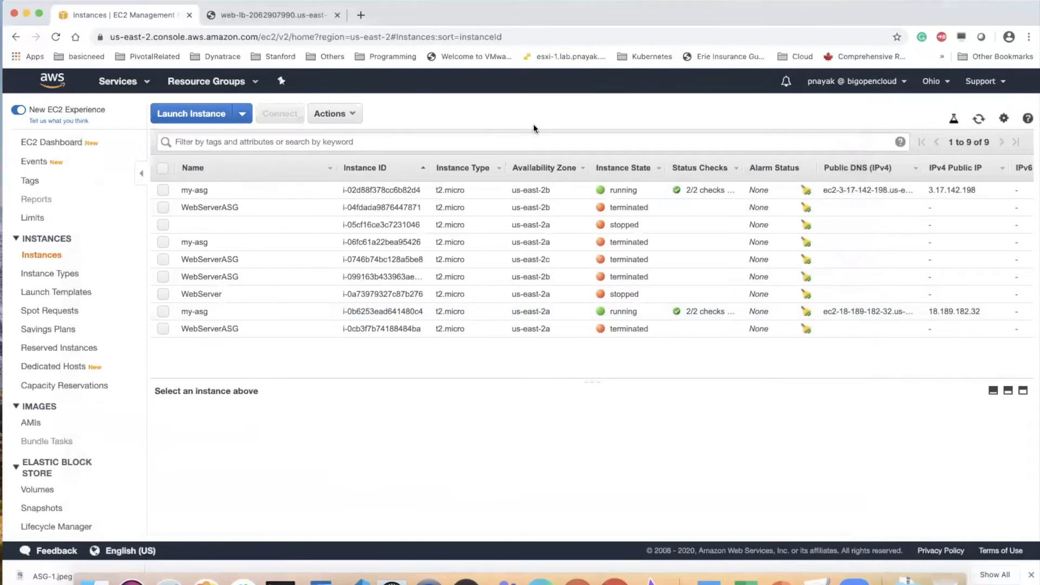
{"action": "left_click", "coordinate": [978, 118]}
{"action": "left_click", "coordinate": [978, 118]}
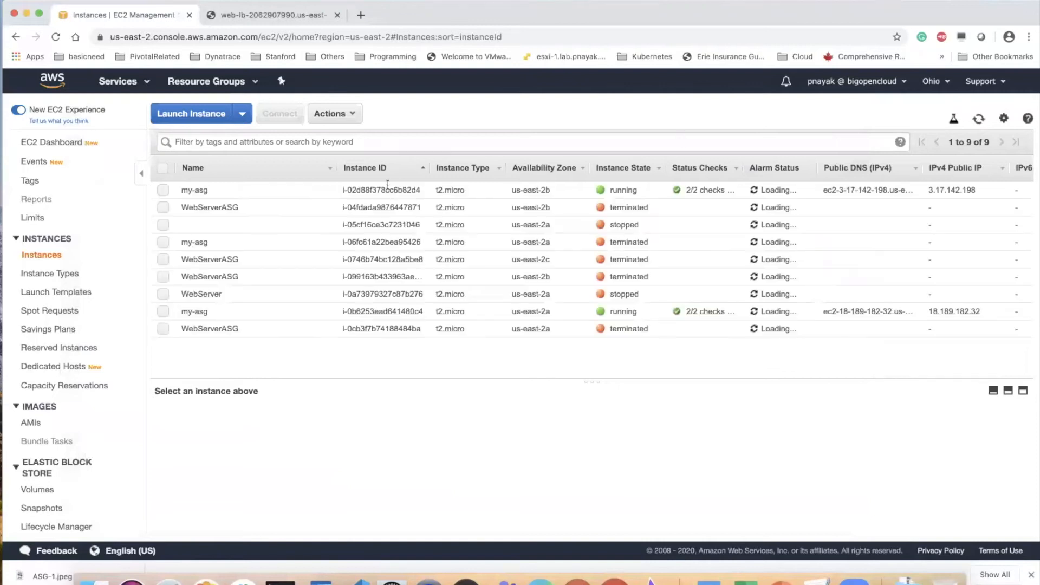
Select the running my-asg instance in us-east-2b, view its status checks, and open its CPU Utilization monitoring graph.
{"action": "left_click", "coordinate": [245, 191]}
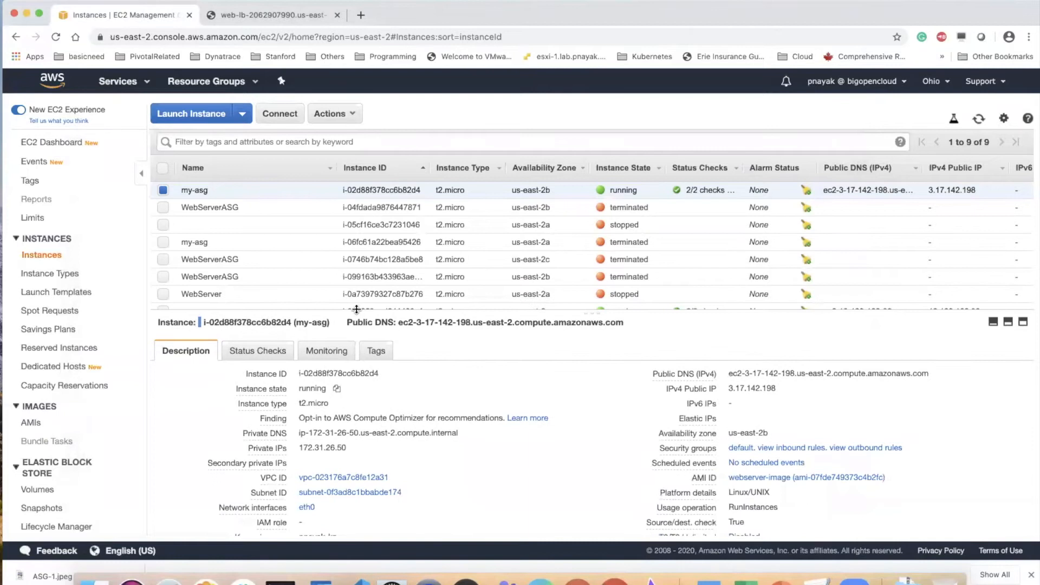
{"action": "left_click", "coordinate": [269, 354]}
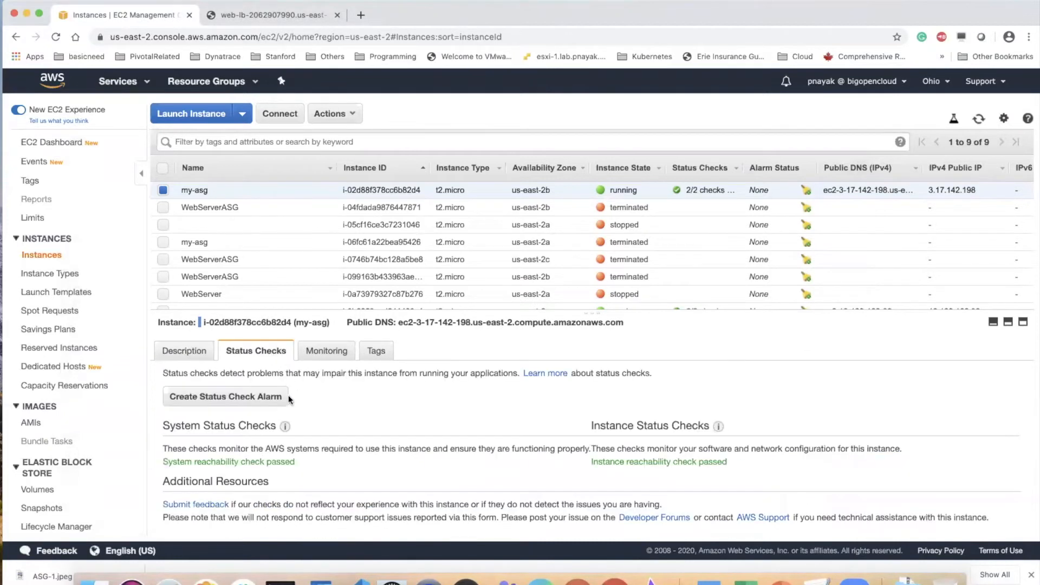
{"action": "left_click", "coordinate": [328, 355]}
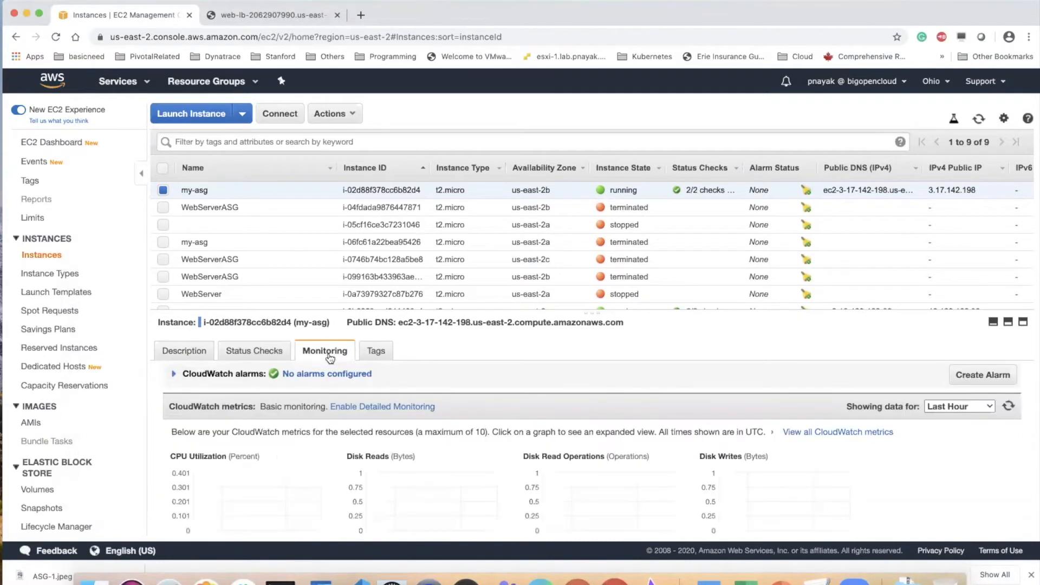
{"action": "left_click", "coordinate": [275, 512]}
Refresh the CPU Utilization details and select Last Hour as the graph's time range.
{"action": "left_click", "coordinate": [809, 203]}
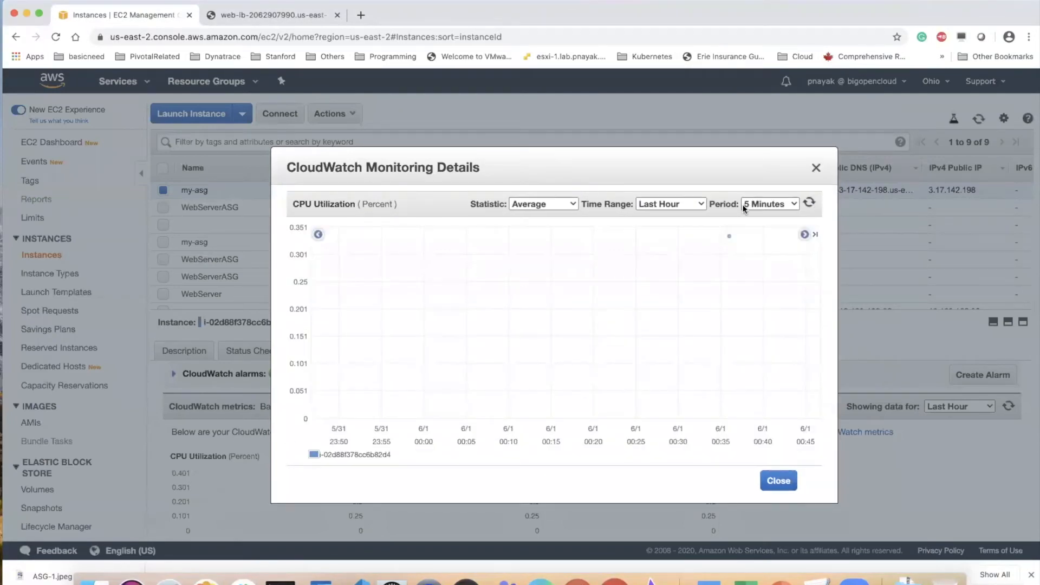
{"action": "left_click", "coordinate": [697, 204]}
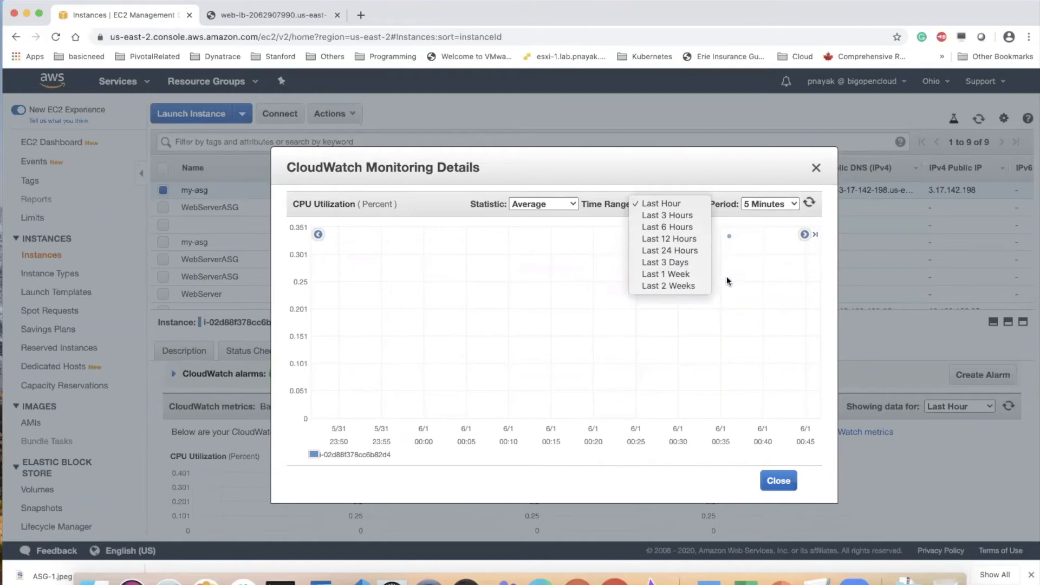
{"action": "left_click", "coordinate": [553, 271]}
{"action": "left_click", "coordinate": [646, 203]}
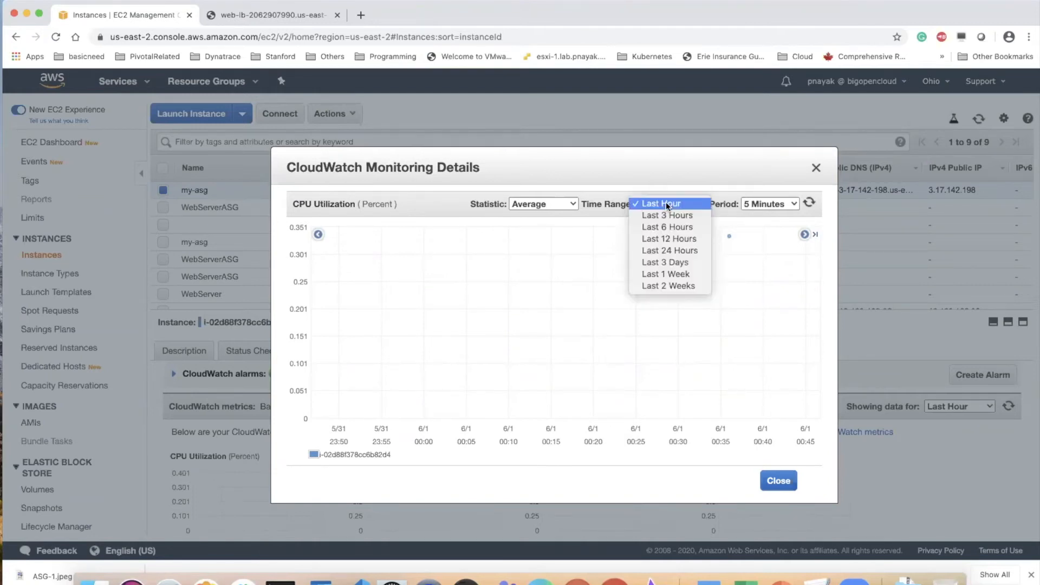
{"action": "left_click", "coordinate": [670, 204]}
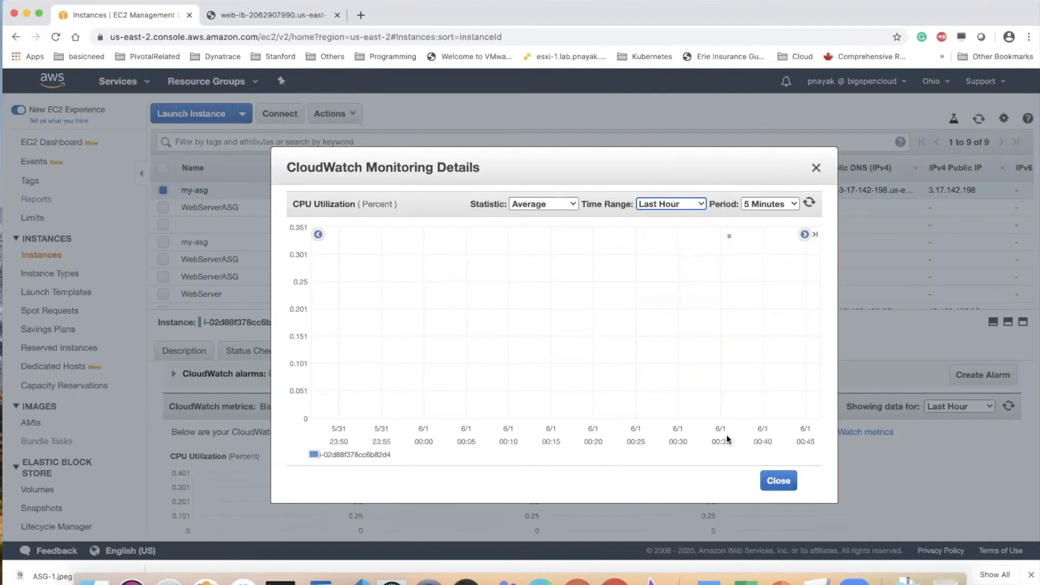
Select the running my-asg instance in us-east-2a, refresh its CPU Utilization graph, browse its time window, and close the details.
{"action": "left_click", "coordinate": [775, 480]}
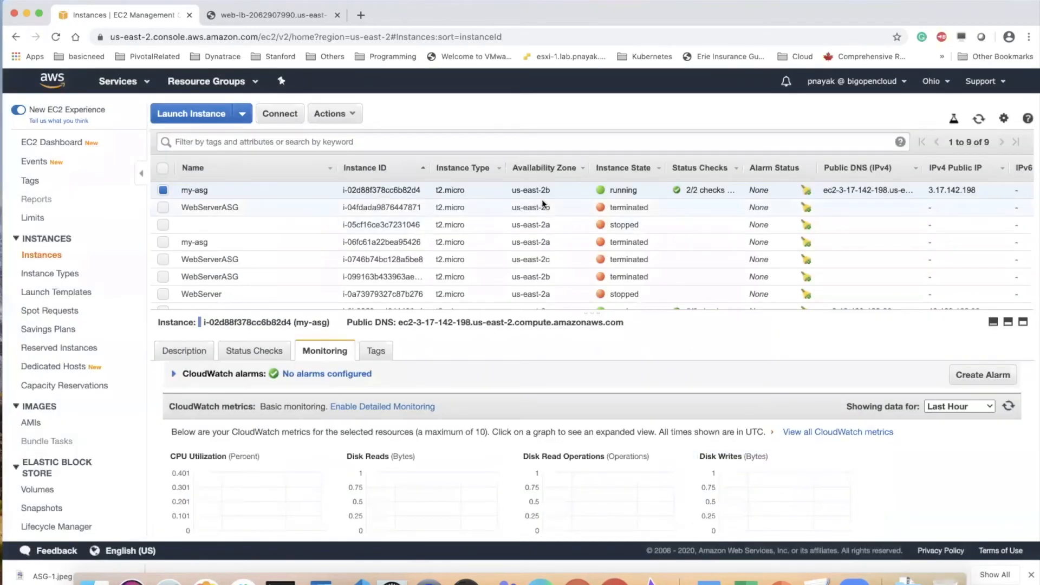
{"action": "scroll", "coordinate": [379, 260], "scroll_direction": "down", "scroll_amount": 2}
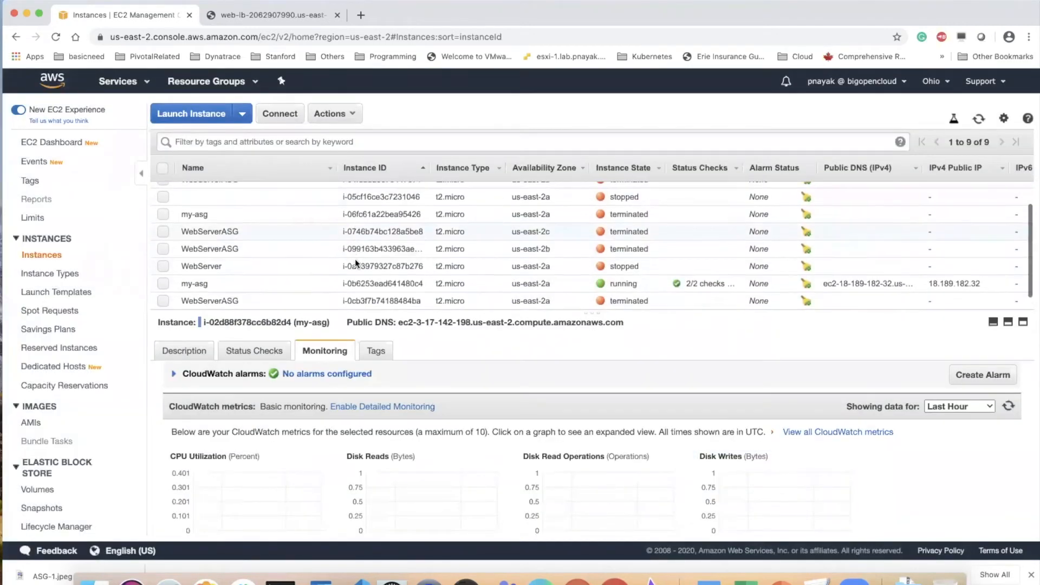
{"action": "left_click", "coordinate": [243, 283]}
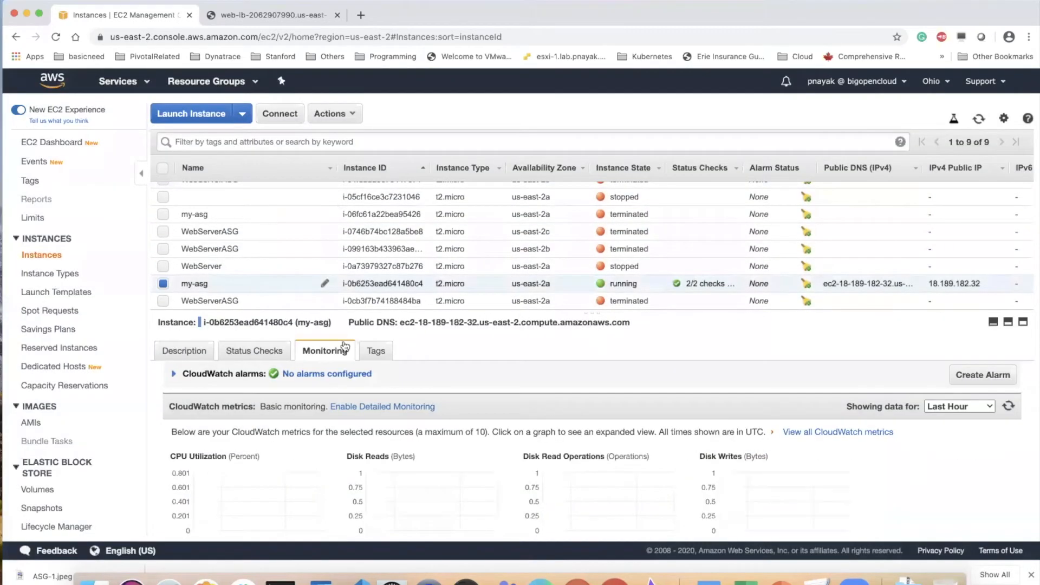
{"action": "left_click", "coordinate": [255, 468]}
{"action": "left_click", "coordinate": [808, 203]}
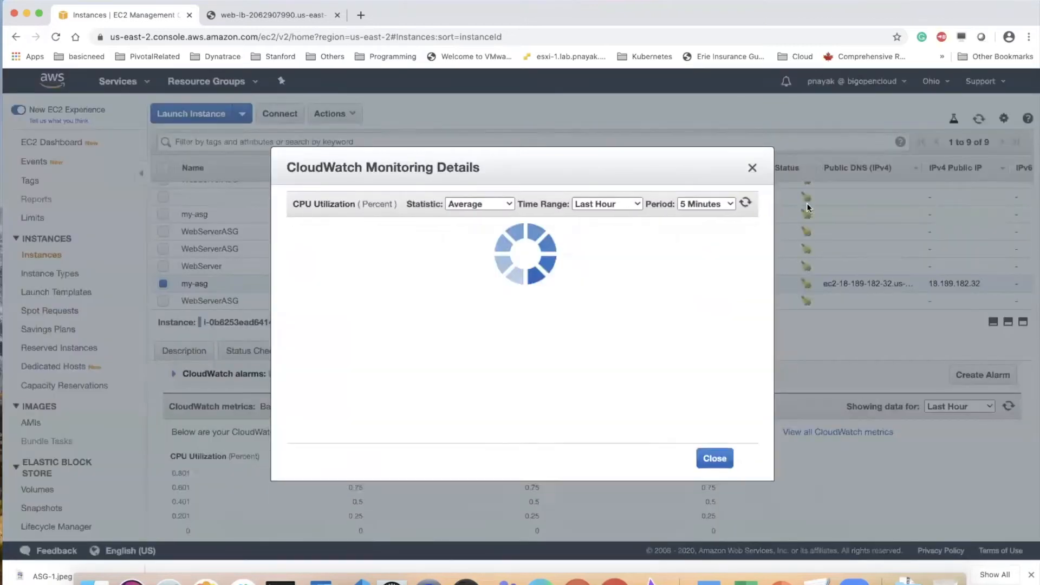
{"action": "left_click", "coordinate": [805, 234]}
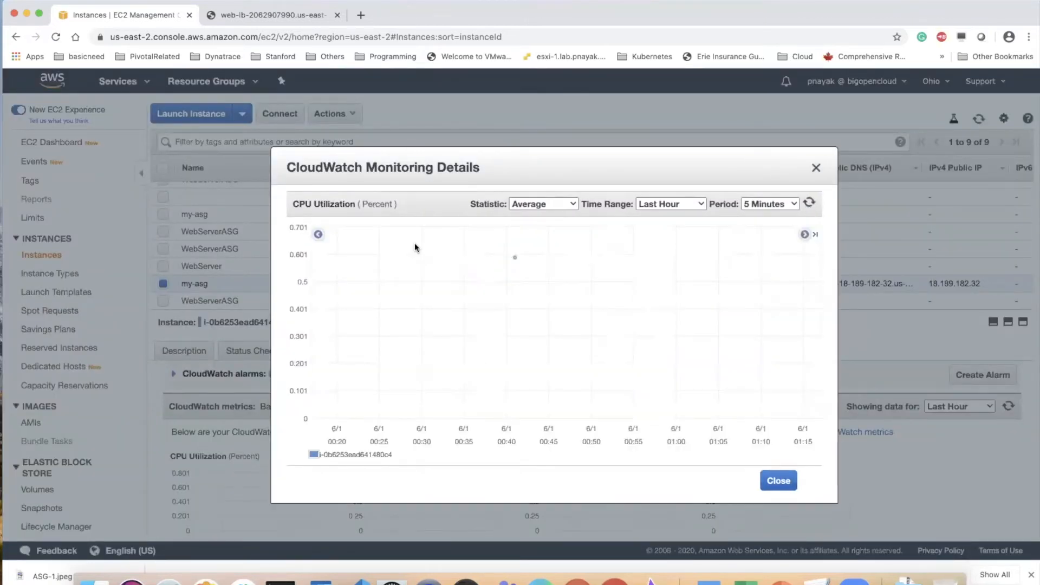
{"action": "left_click", "coordinate": [318, 235]}
{"action": "left_click", "coordinate": [318, 234]}
{"action": "left_click", "coordinate": [775, 480]}
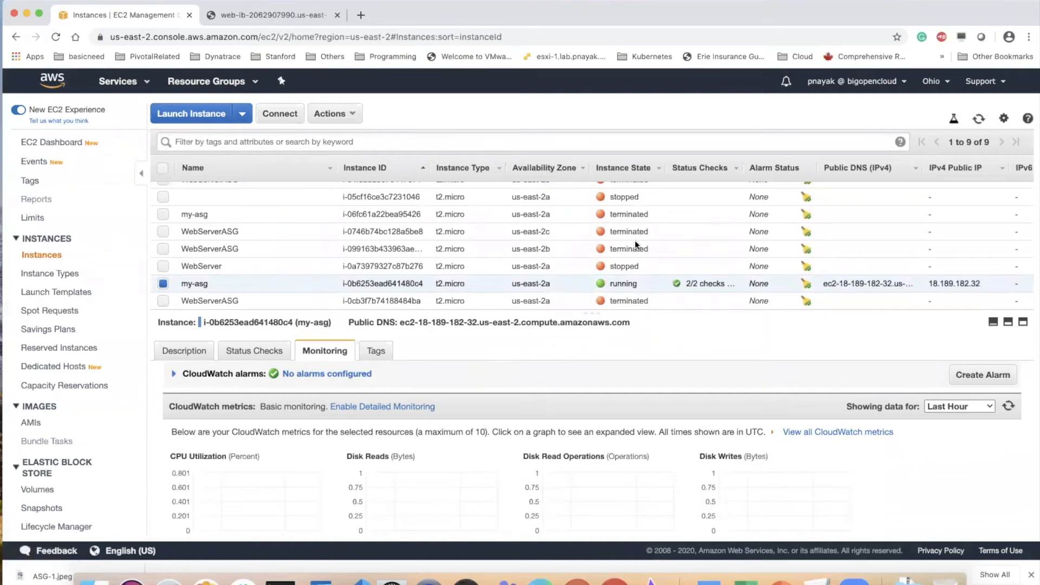
Open the running instances from the EC2 Dashboard, enlarge the instance list area, and refresh the list.
{"action": "left_click", "coordinate": [60, 142]}
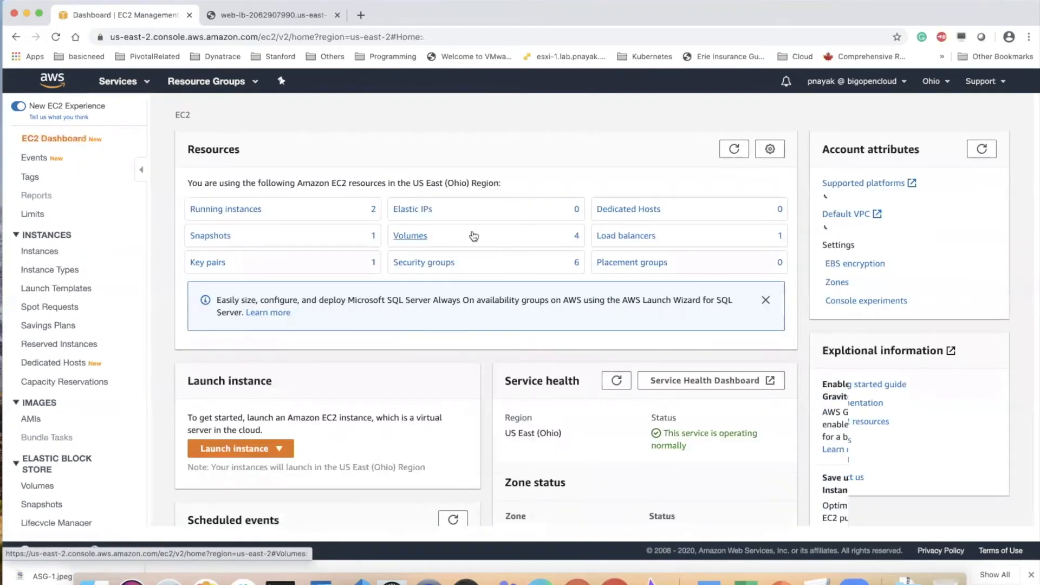
{"action": "left_click", "coordinate": [265, 209]}
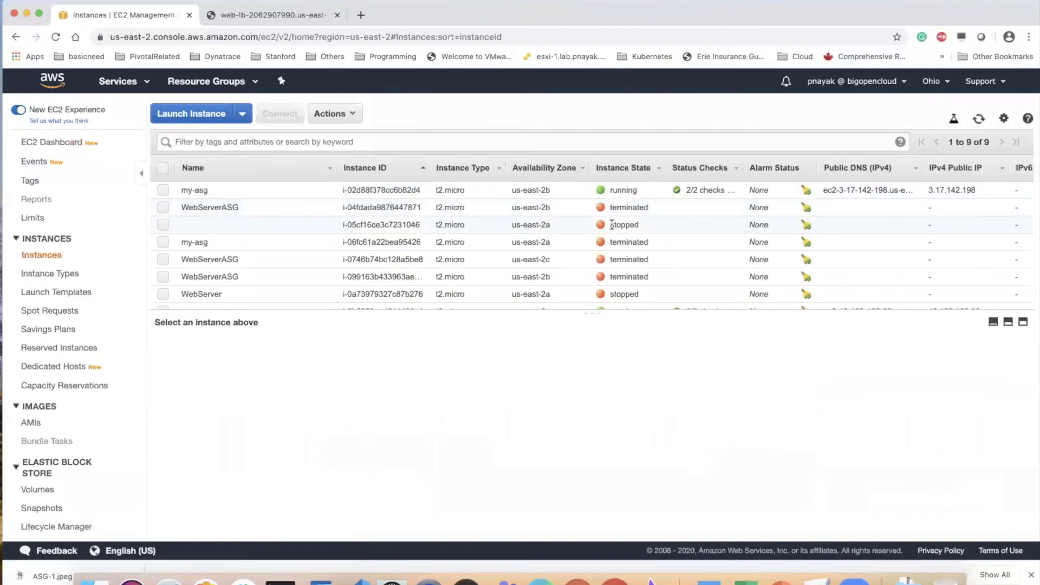
{"action": "left_click", "coordinate": [980, 120]}
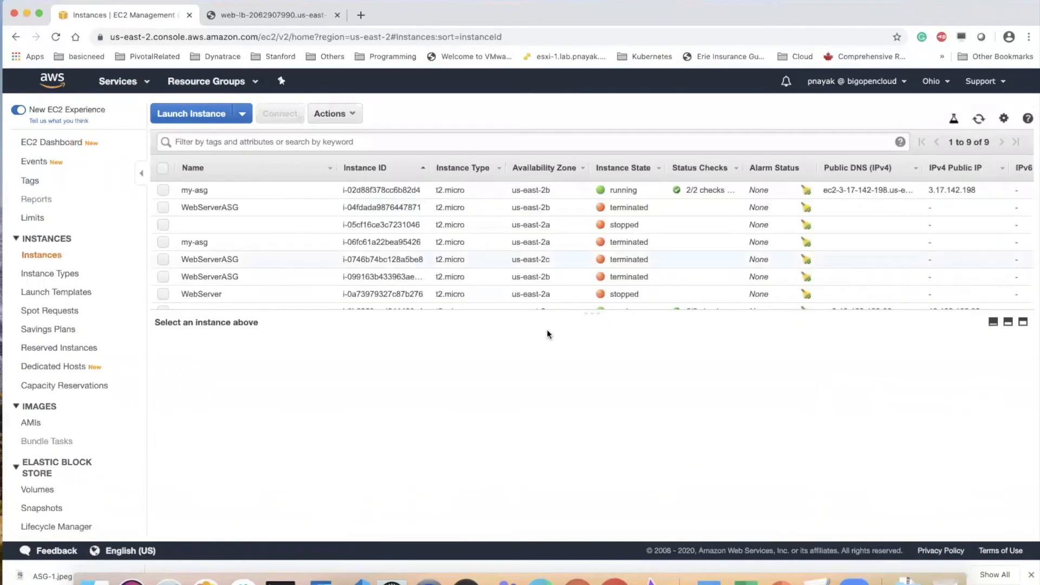
{"action": "left_click_drag", "start_coordinate": [592, 330], "coordinate": [590, 368]}
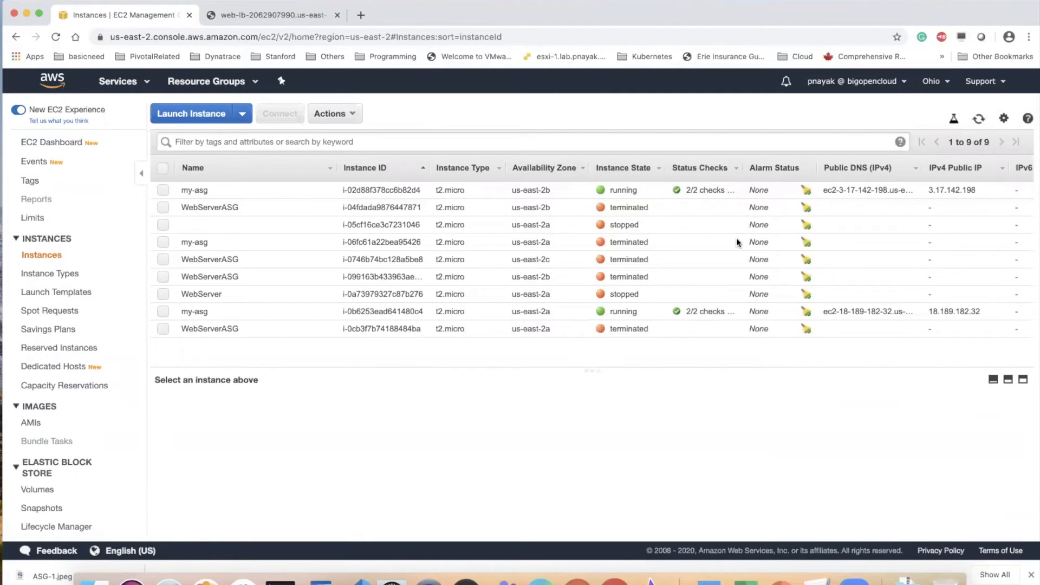
{"action": "left_click", "coordinate": [979, 119]}
Check the stress load in Terminal, and copy the public IP of the running us-east-2b my-asg instance in Chrome.
{"action": "left_click", "coordinate": [270, 566]}
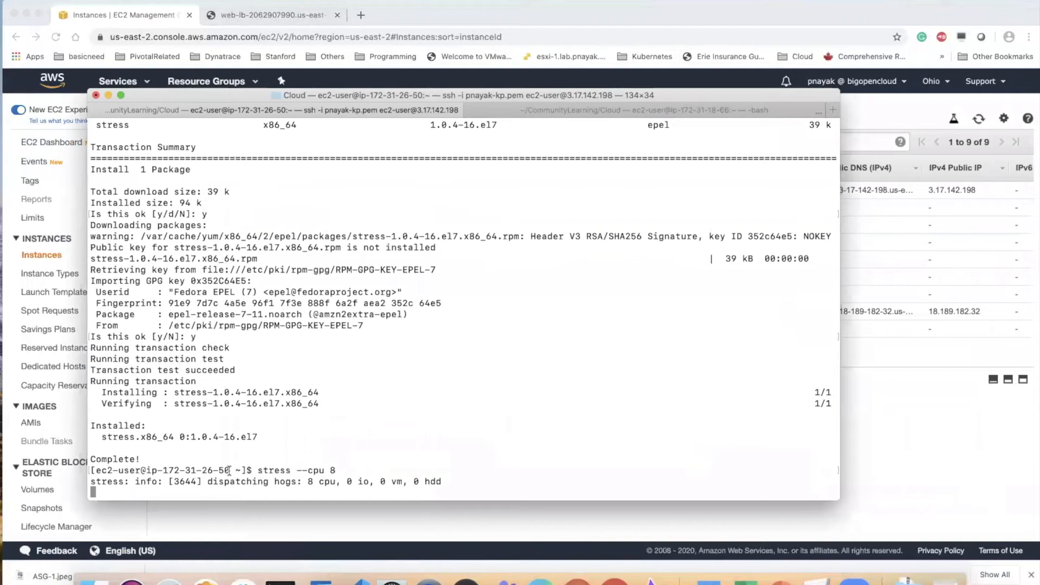
{"action": "left_click", "coordinate": [616, 571]}
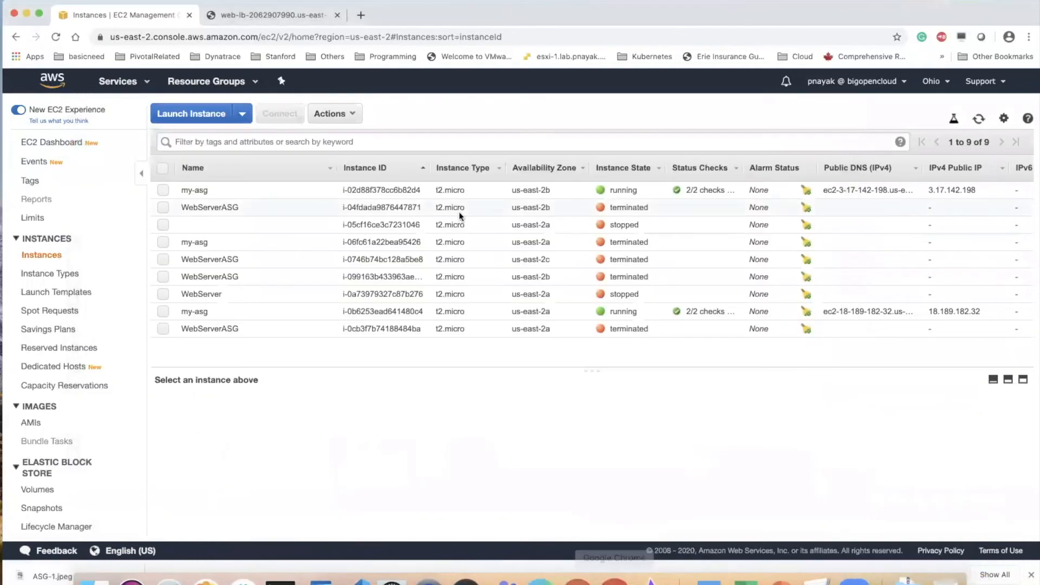
{"action": "left_click", "coordinate": [410, 190]}
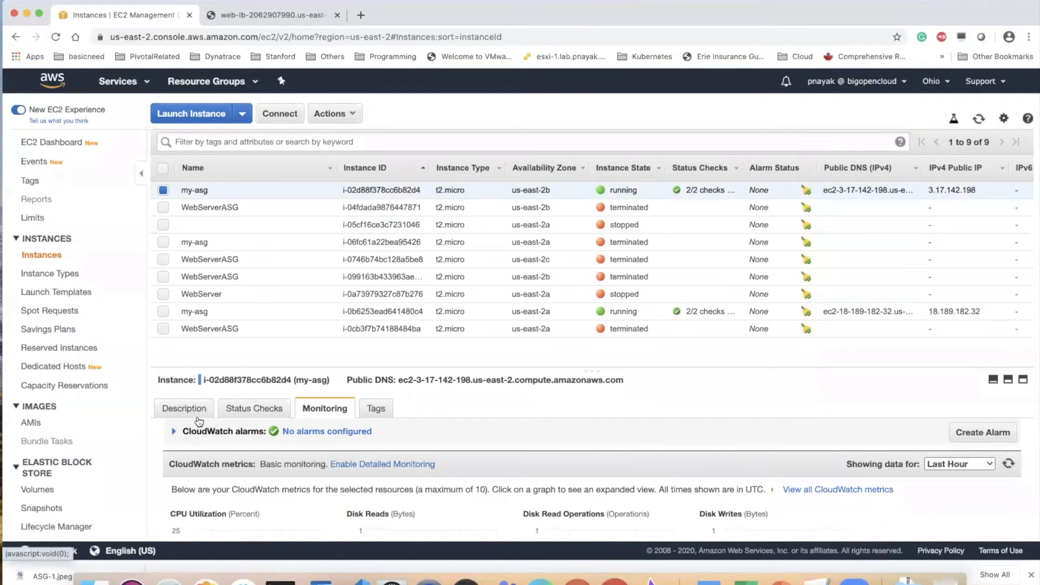
{"action": "left_click", "coordinate": [195, 413]}
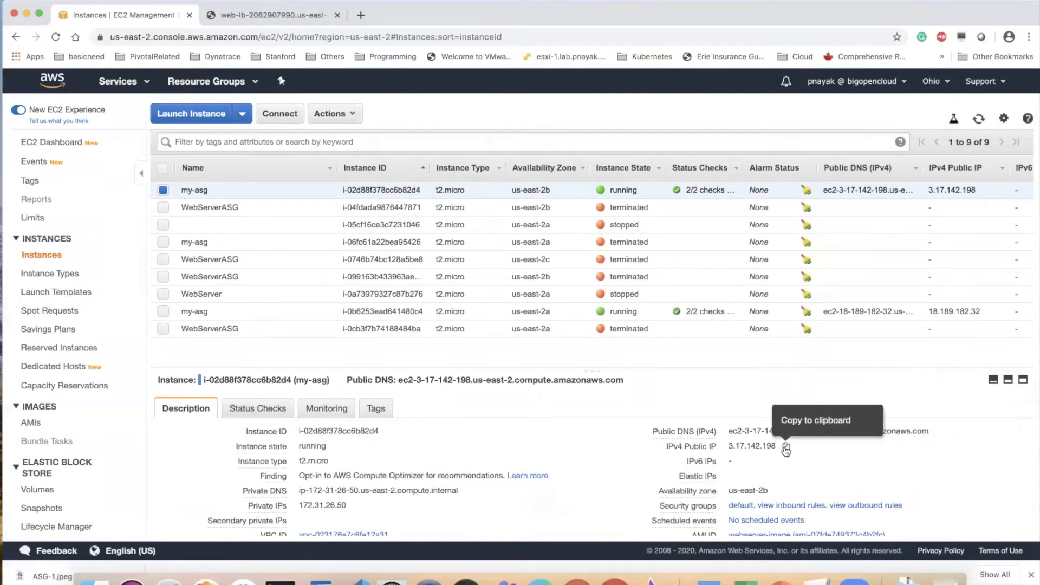
{"action": "left_click", "coordinate": [785, 446]}
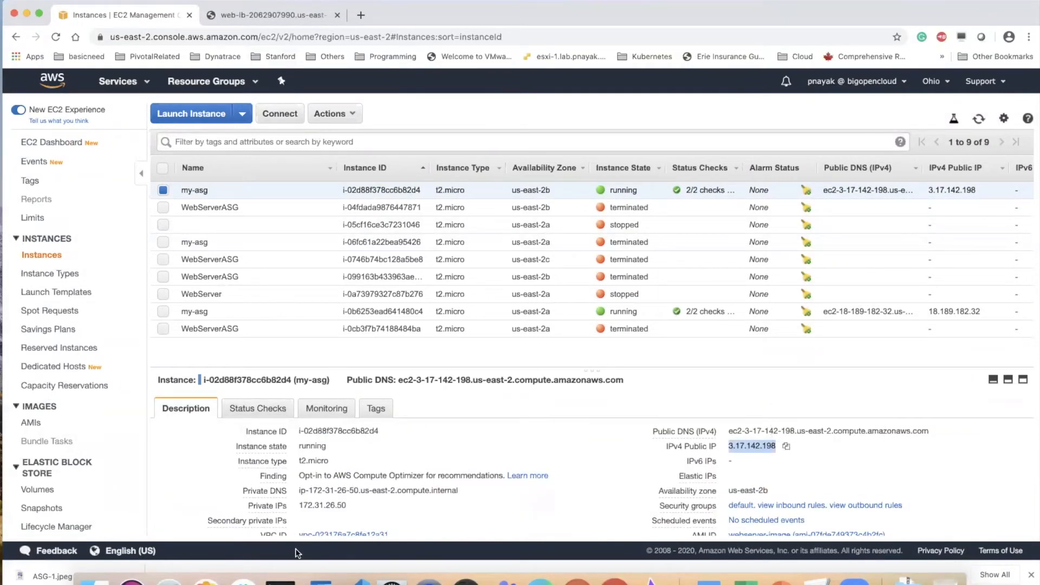
In the second Terminal session, recall the SSH command and connect as ec2-user to 3.17.142.198 with the existing key file.
{"action": "left_click", "coordinate": [280, 581]}
{"action": "left_click", "coordinate": [528, 109]}
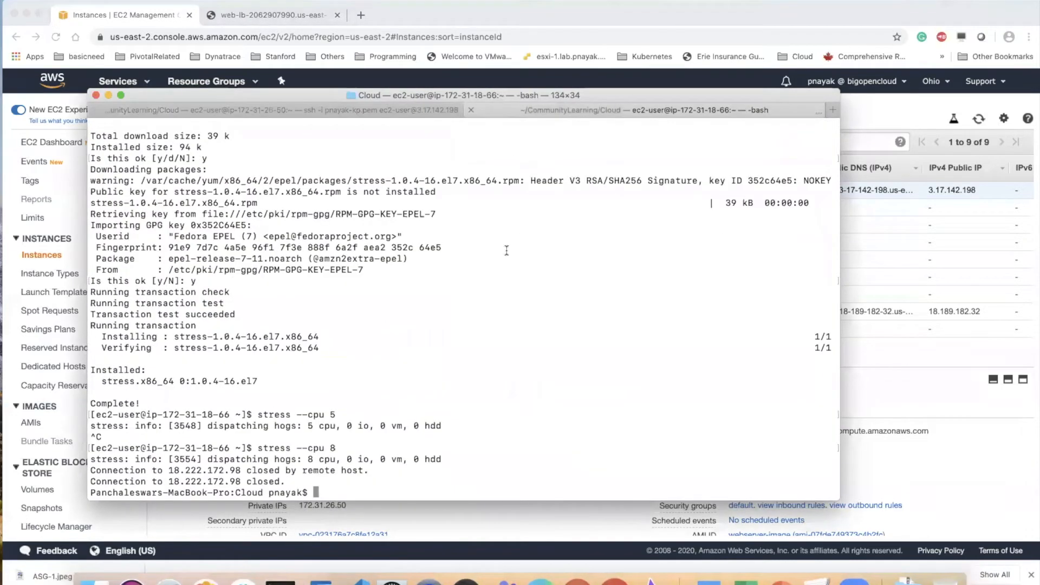
{"action": "key", "text": "Up"}
{"action": "key", "text": "BackSpace"}
{"action": "key", "text": "BackSpace"}
{"action": "key", "text": "BackSpace"}
{"action": "key", "text": "BackSpace"}
{"action": "key", "text": "BackSpace"}
{"action": "key", "text": "BackSpace"}
{"action": "key", "text": "BackSpace"}
{"action": "key", "text": "BackSpace"}
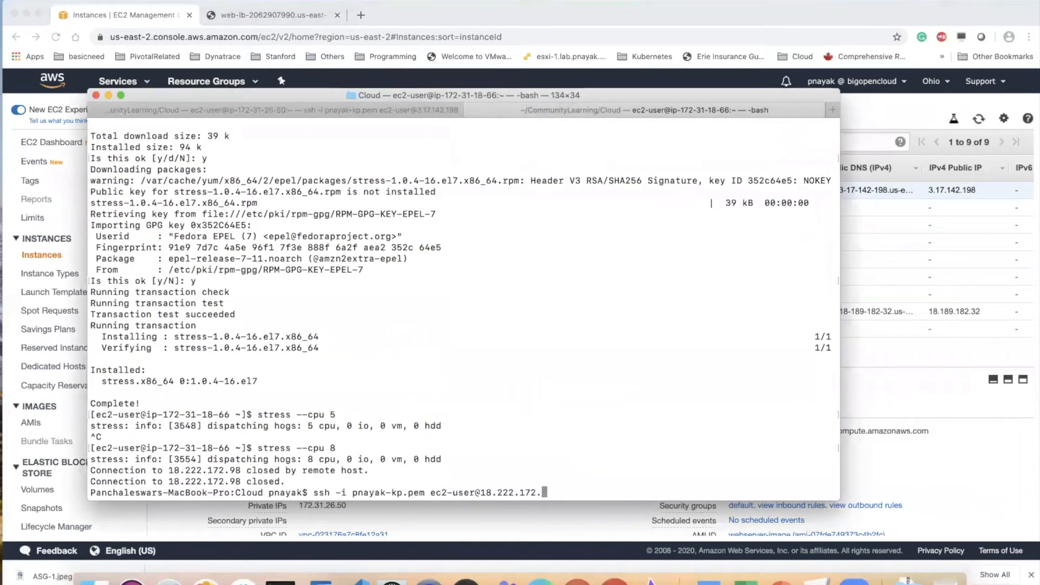
{"action": "key", "text": "BackSpace"}
{"action": "key", "text": "BackSpace"}
{"action": "key", "text": "BackSpace"}
{"action": "key", "text": "BackSpace"}
{"action": "key", "text": "super+v"}
{"action": "key", "text": "Return"}
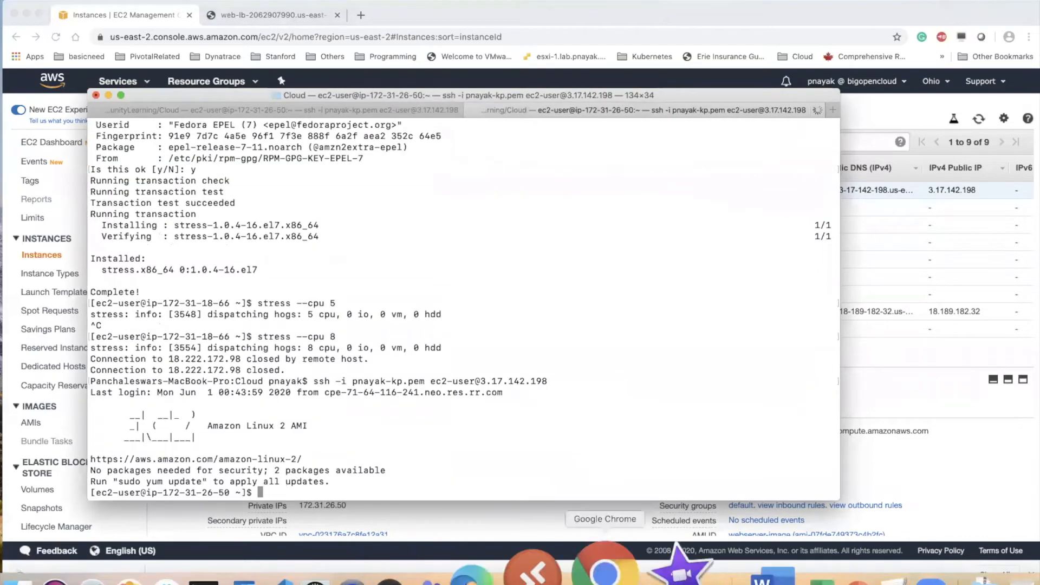
Copy the EPEL command from the Auto Scaling Configuration slide in PowerPoint and run sudo amazon-linux-extras install epel in Terminal.
{"action": "left_click", "coordinate": [758, 574]}
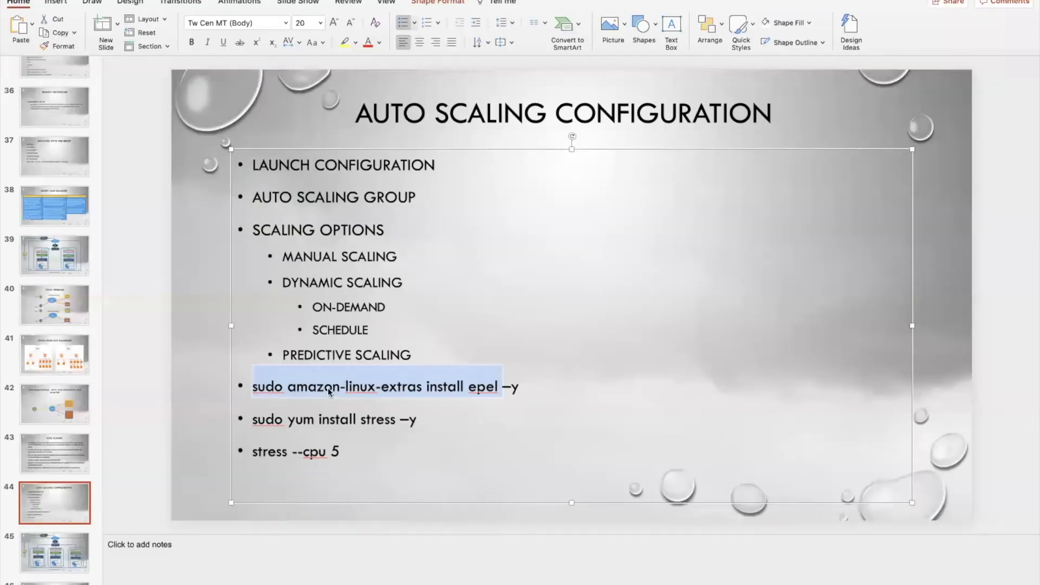
{"action": "right_click", "coordinate": [329, 388]}
{"action": "left_click", "coordinate": [287, 390]}
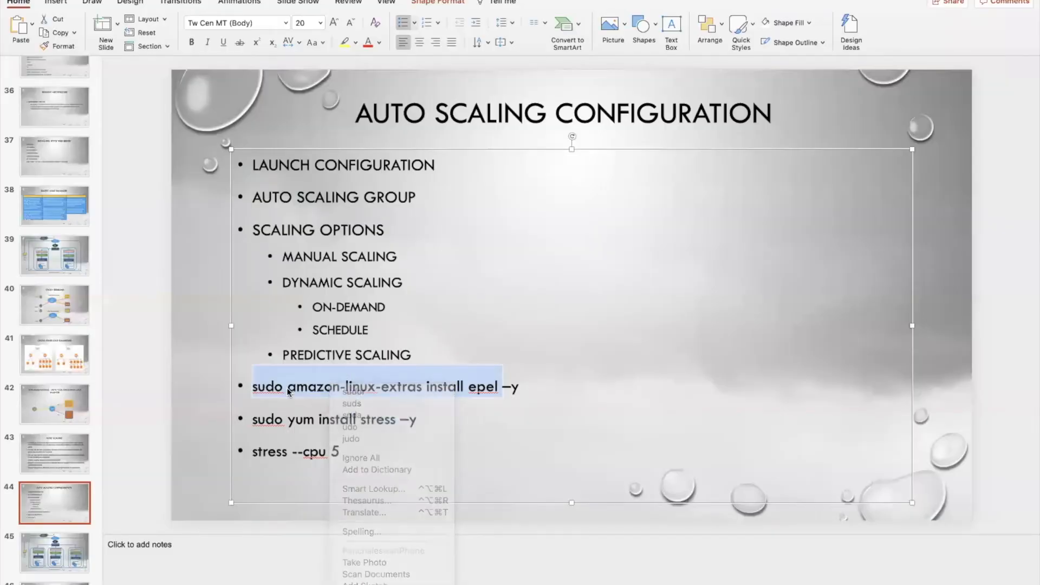
{"action": "left_click", "coordinate": [259, 390]}
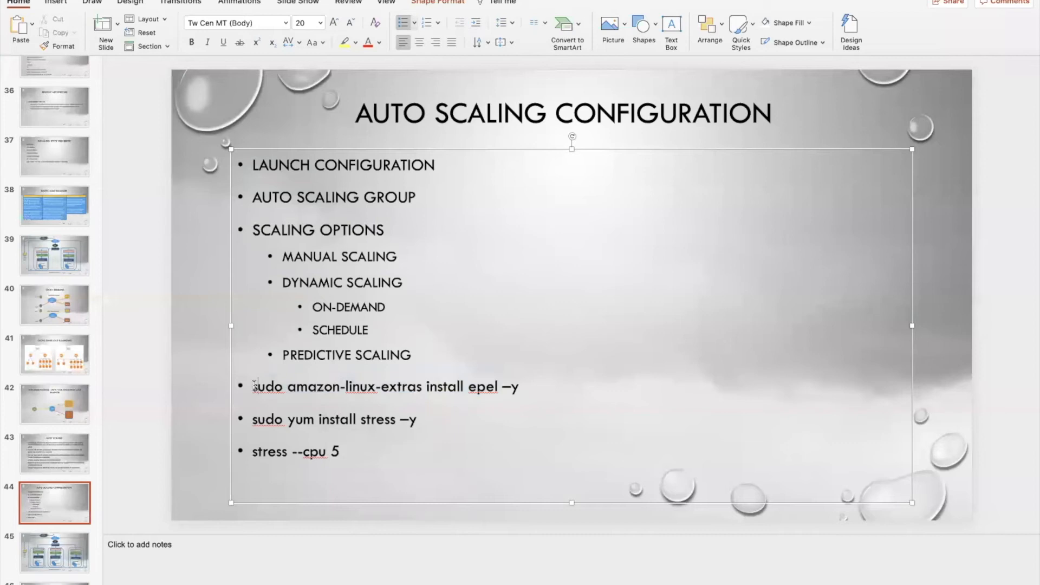
{"action": "left_click_drag", "start_coordinate": [255, 386], "coordinate": [483, 380]}
{"action": "key", "text": "ctrl+Up"}
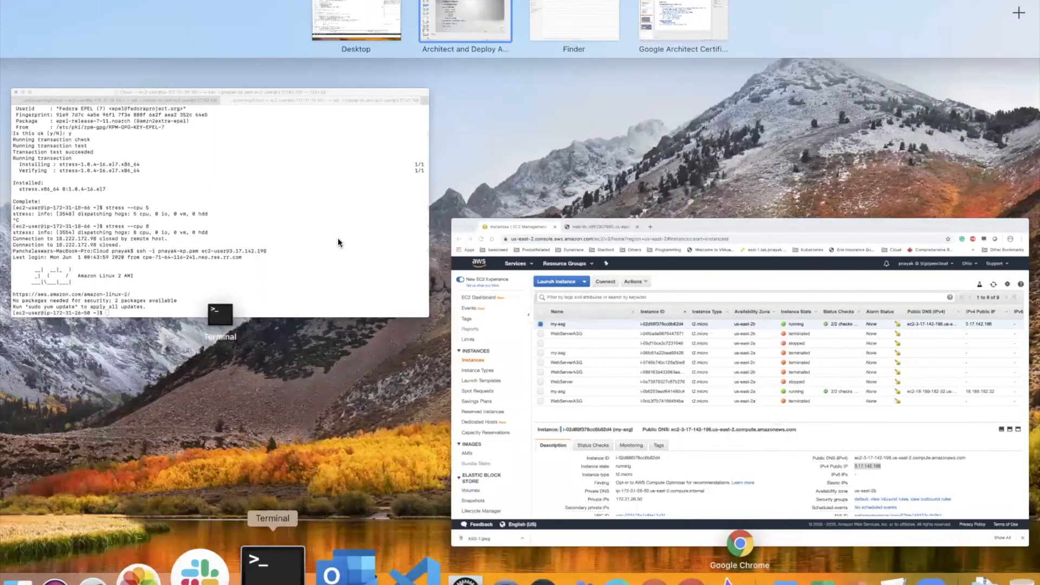
{"action": "left_click", "coordinate": [345, 186]}
{"action": "key", "text": "super+v"}
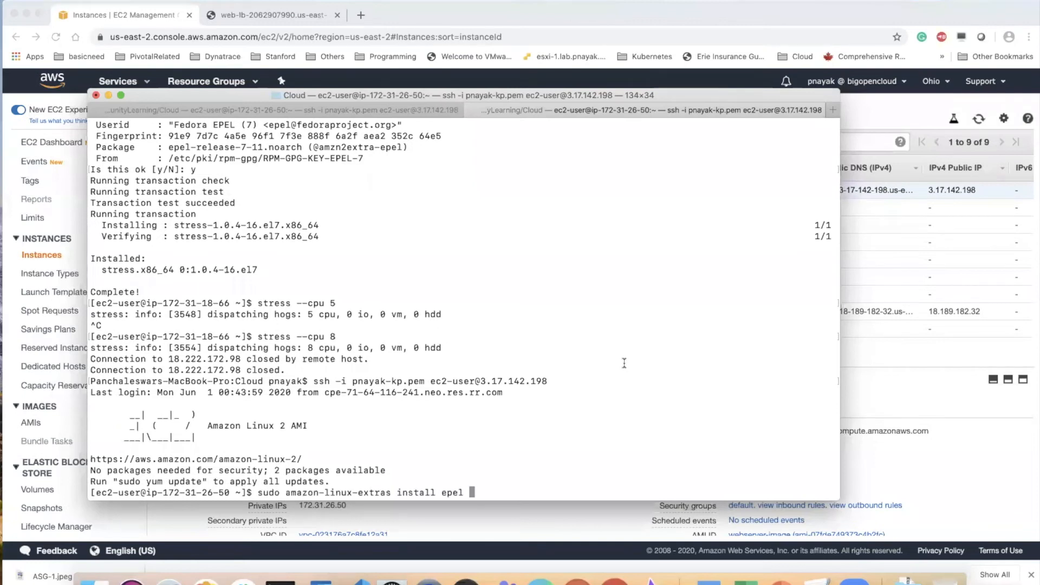
{"action": "key", "text": "Return"}
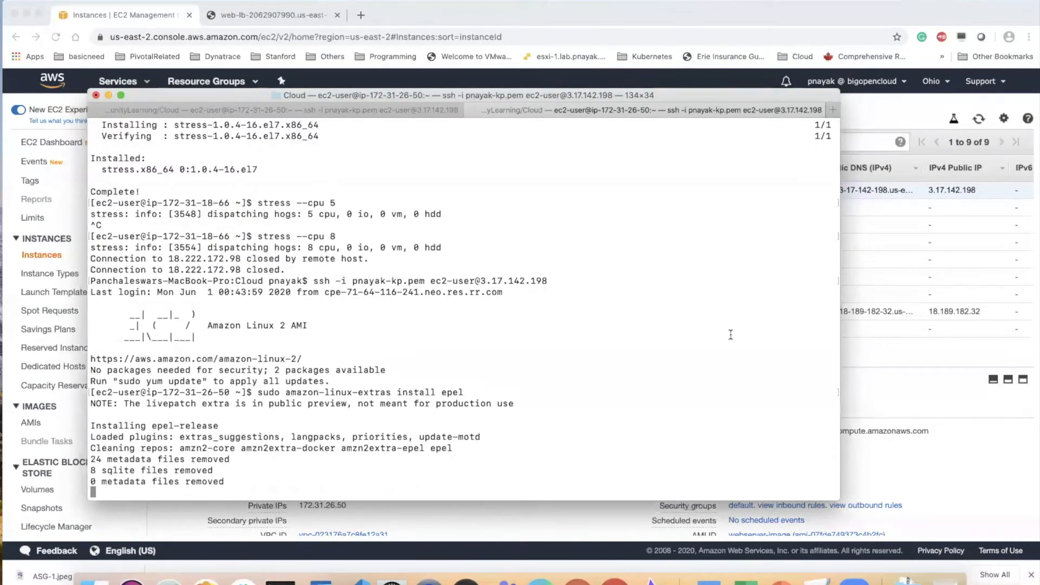
Refresh the instances list in Chrome, and search Google for epel in a new tab to read what the abbreviation stands for.
{"action": "left_click", "coordinate": [953, 448]}
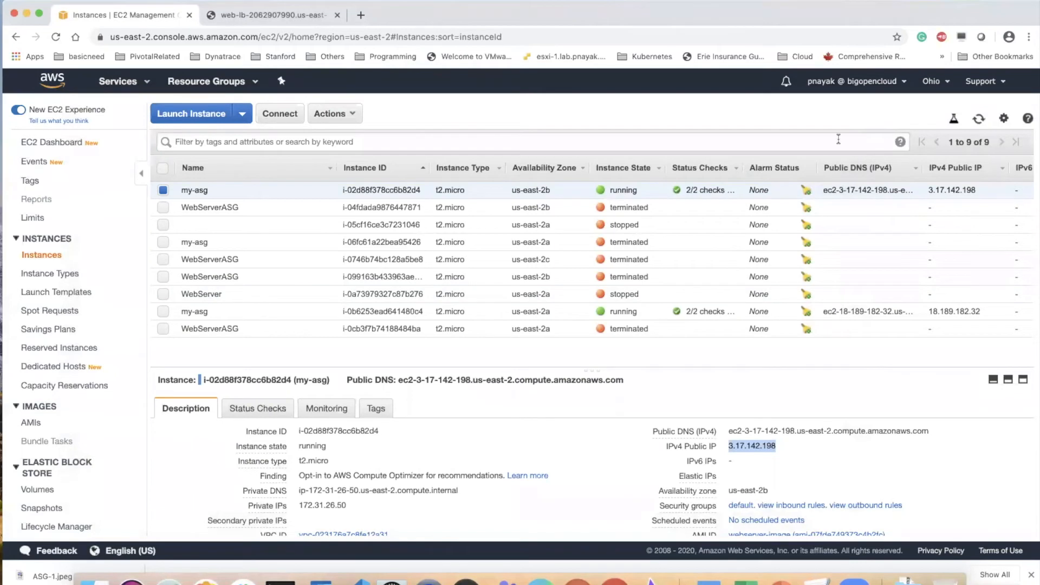
{"action": "left_click", "coordinate": [975, 119]}
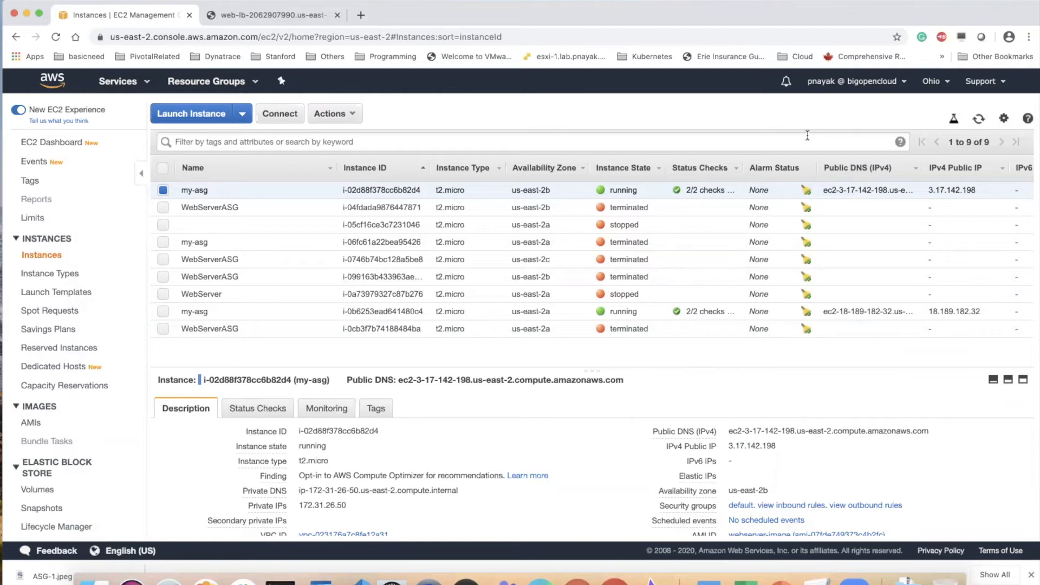
{"action": "left_click", "coordinate": [361, 15]}
{"action": "type", "text": "epel"}
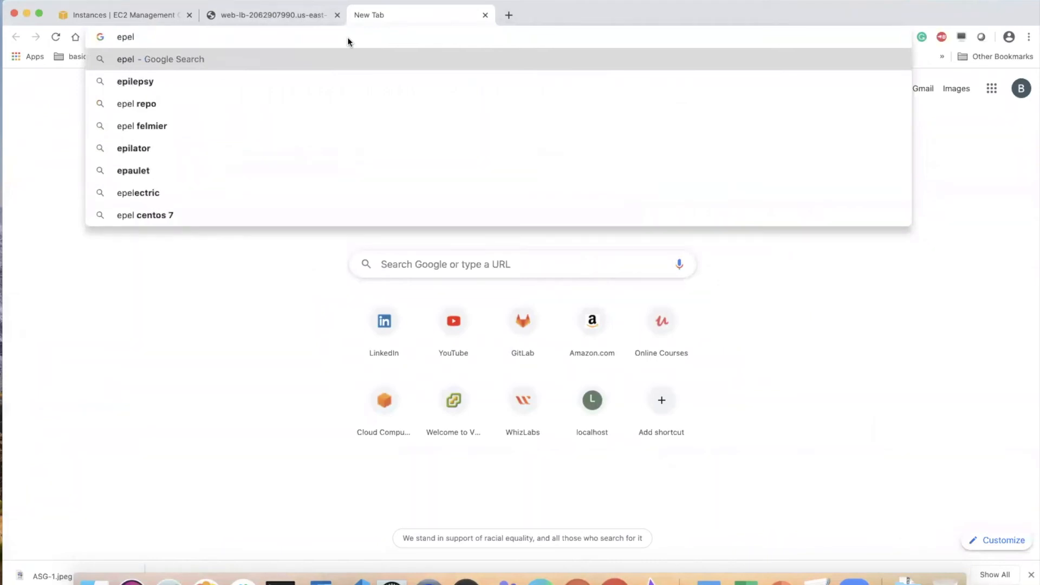
{"action": "key", "text": "Return"}
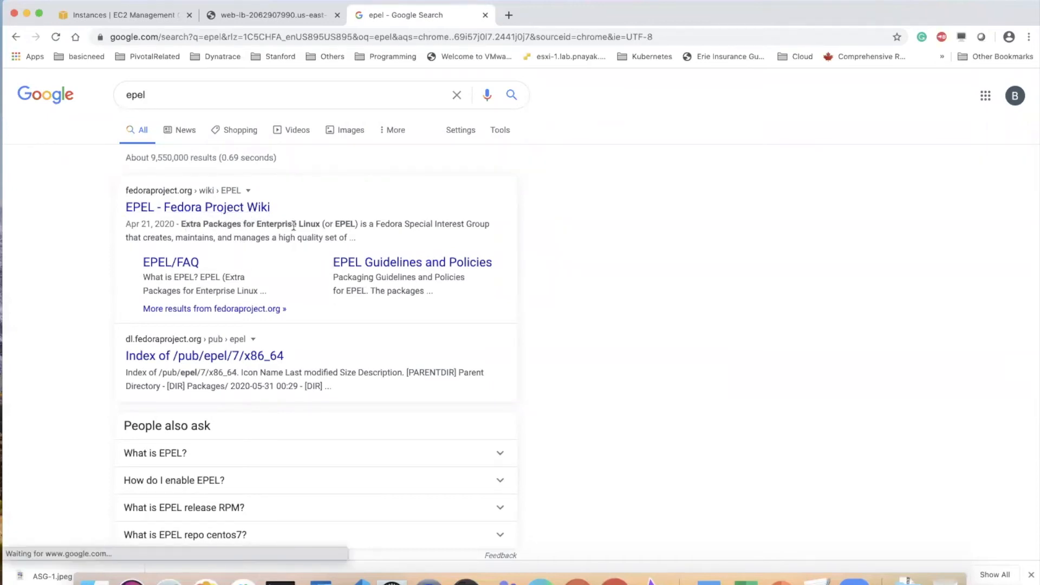
{"action": "left_click_drag", "start_coordinate": [319, 224], "coordinate": [181, 224]}
Return to the EC2 instances page, give the list slightly more height, and refresh it repeatedly to check for new instances.
{"action": "left_click", "coordinate": [154, 16]}
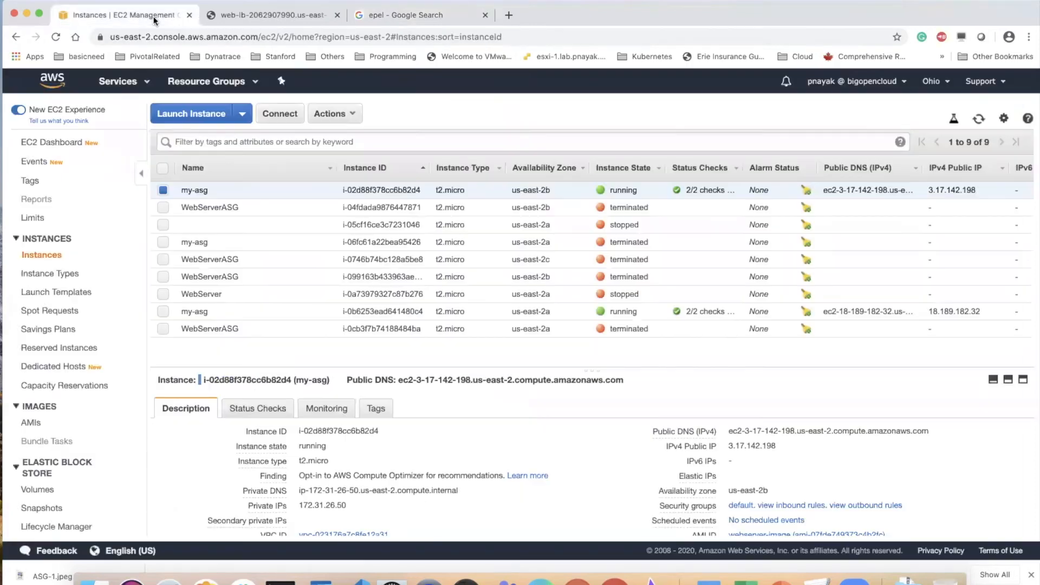
{"action": "left_click", "coordinate": [979, 118]}
{"action": "left_click_drag", "start_coordinate": [599, 367], "coordinate": [599, 375]}
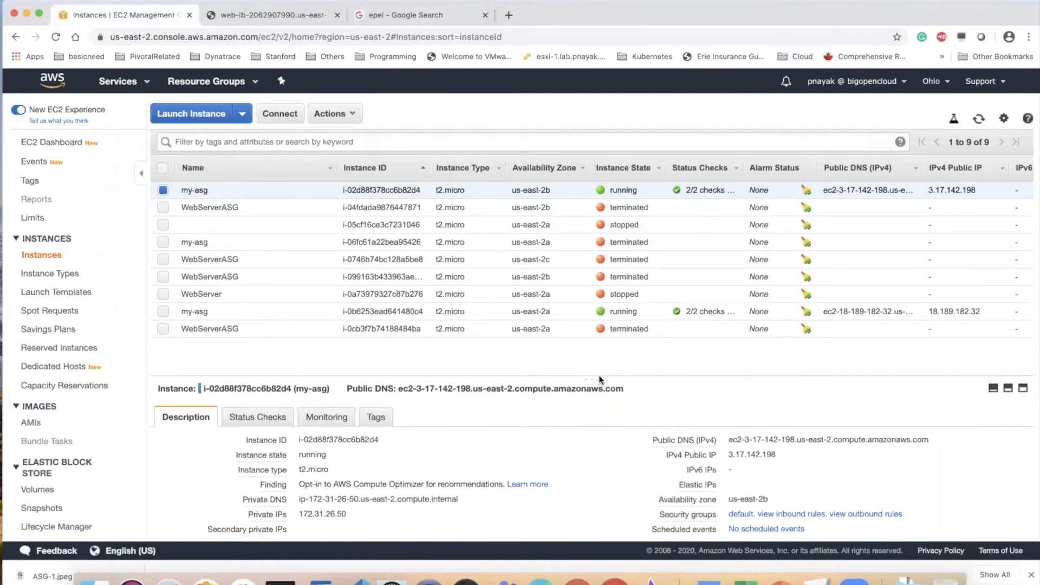
{"action": "left_click", "coordinate": [978, 121]}
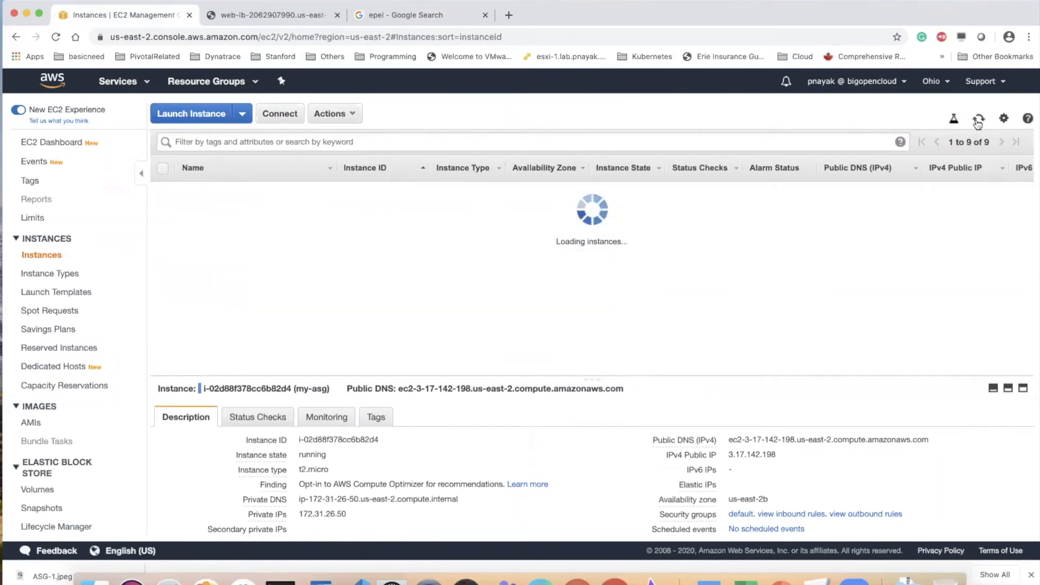
{"action": "left_click", "coordinate": [977, 121]}
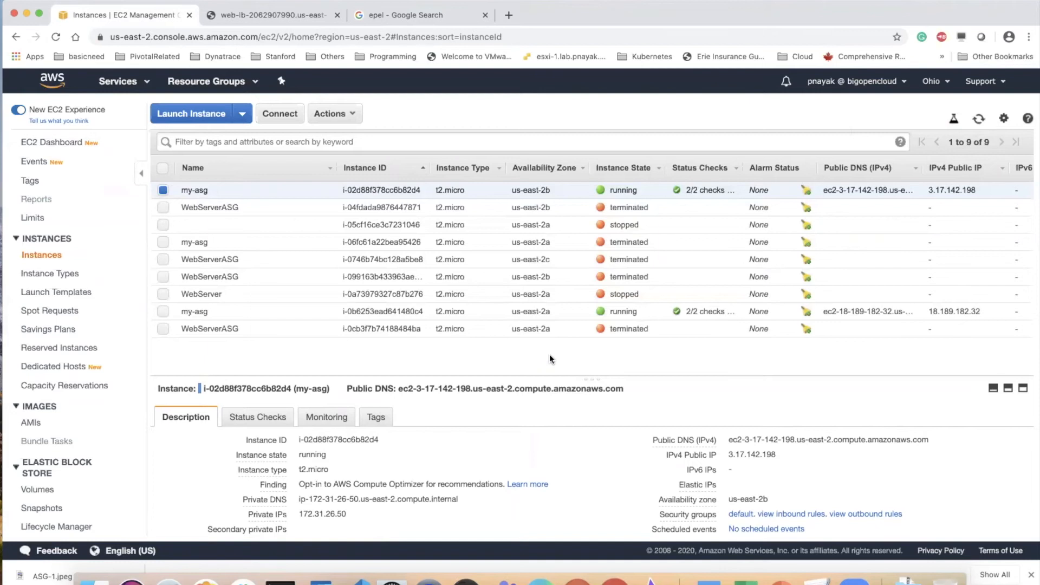
Check the EPEL installation progress in Terminal, and open the EC2 Dashboard in Chrome.
{"action": "left_click", "coordinate": [280, 579]}
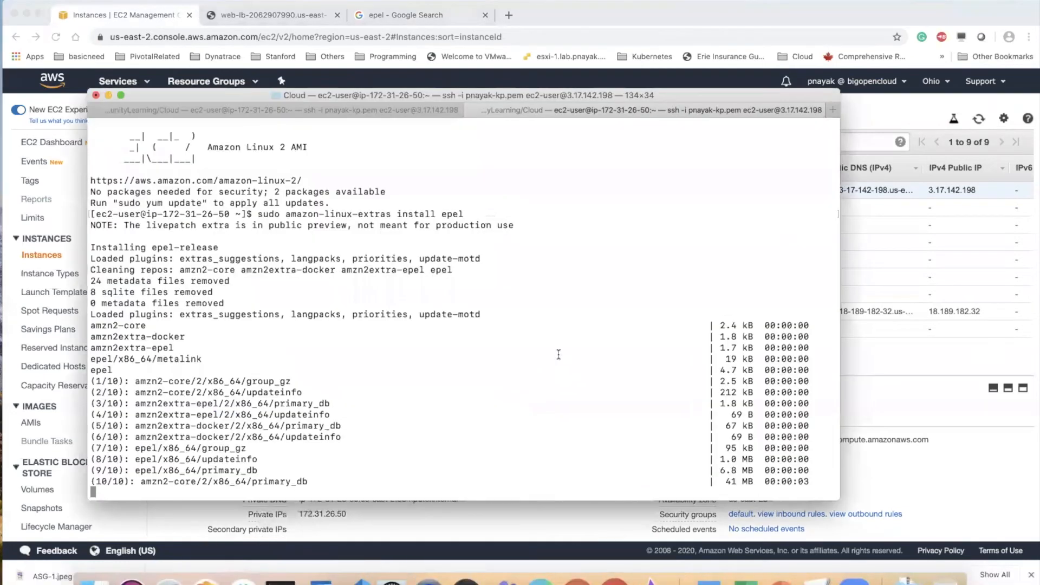
{"action": "left_click", "coordinate": [875, 104]}
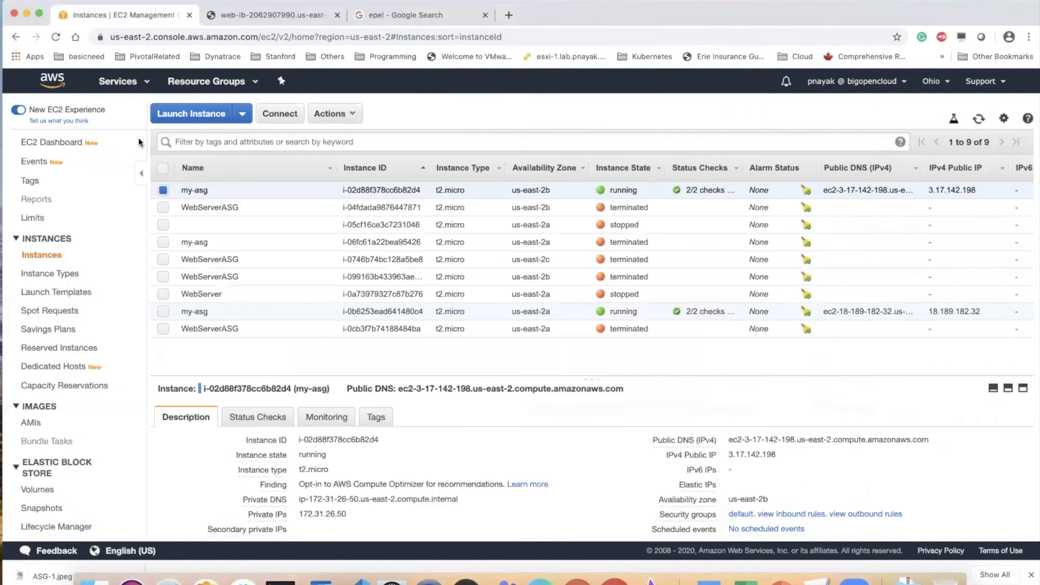
{"action": "left_click", "coordinate": [64, 148]}
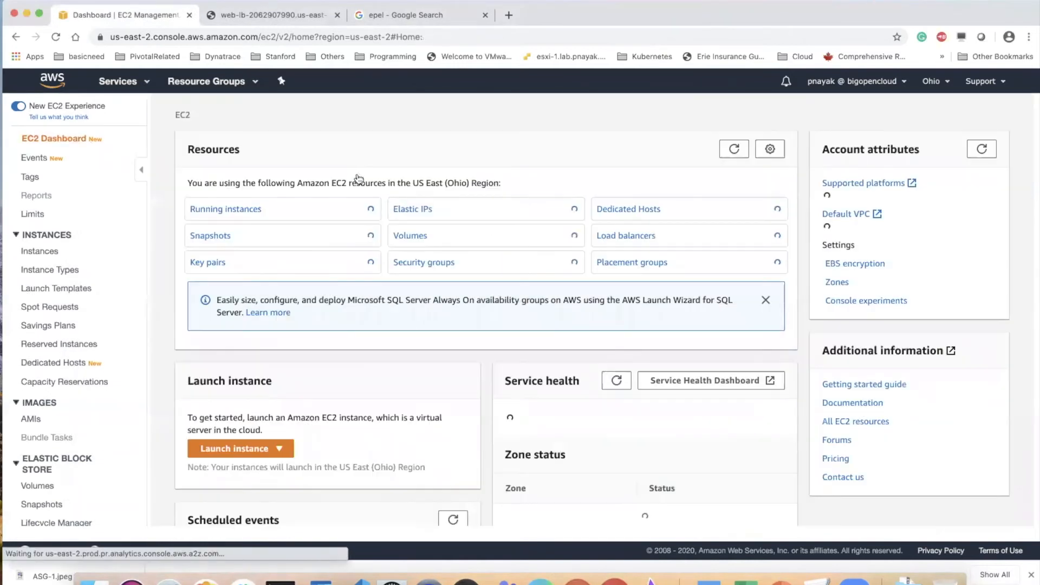
Open the running instances list, reload the web-lb load balancer webpage in its own tab, and refresh the instances list.
{"action": "left_click", "coordinate": [259, 209]}
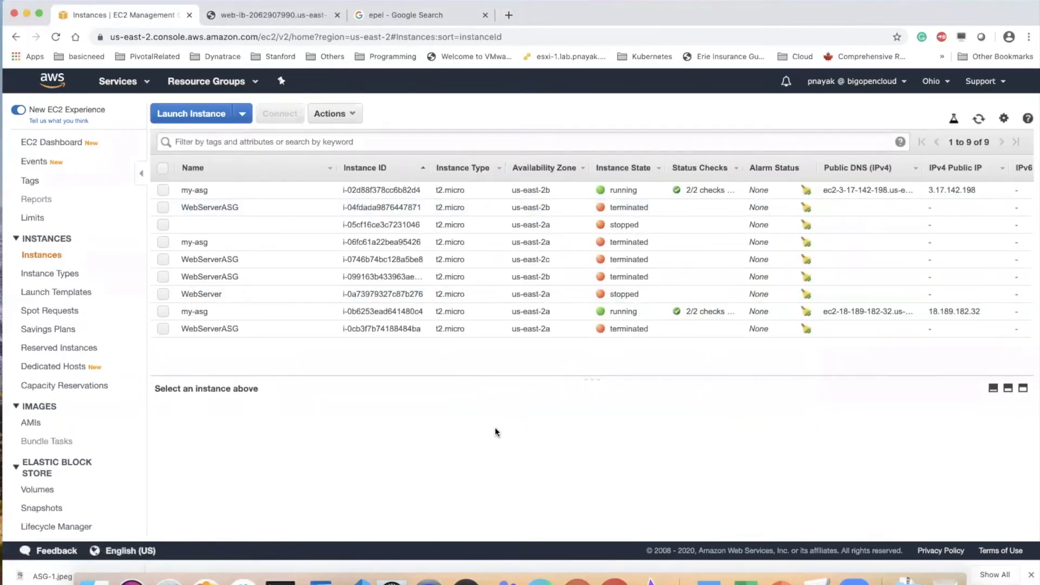
{"action": "left_click", "coordinate": [230, 15]}
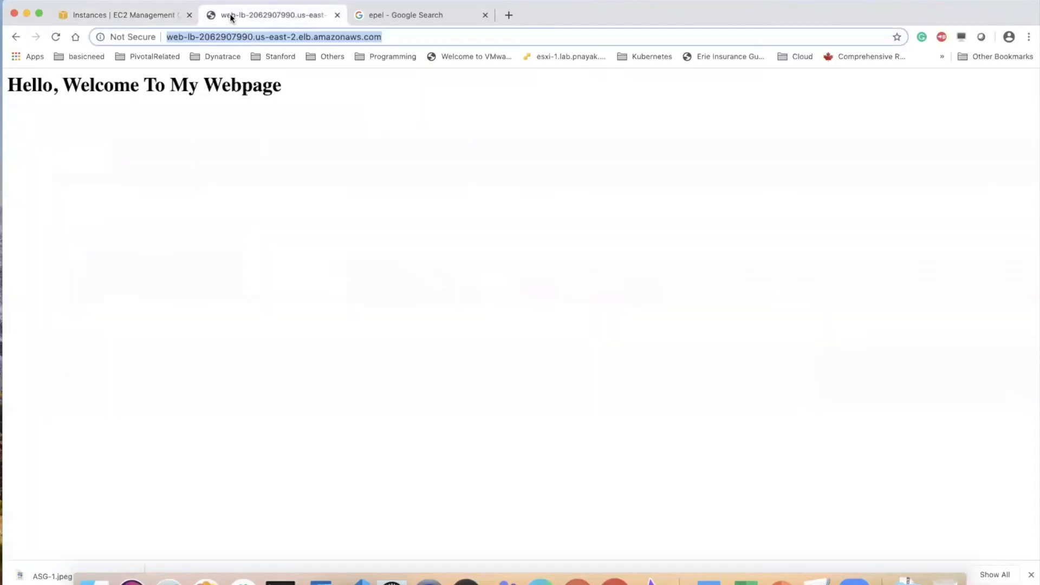
{"action": "left_click", "coordinate": [58, 38]}
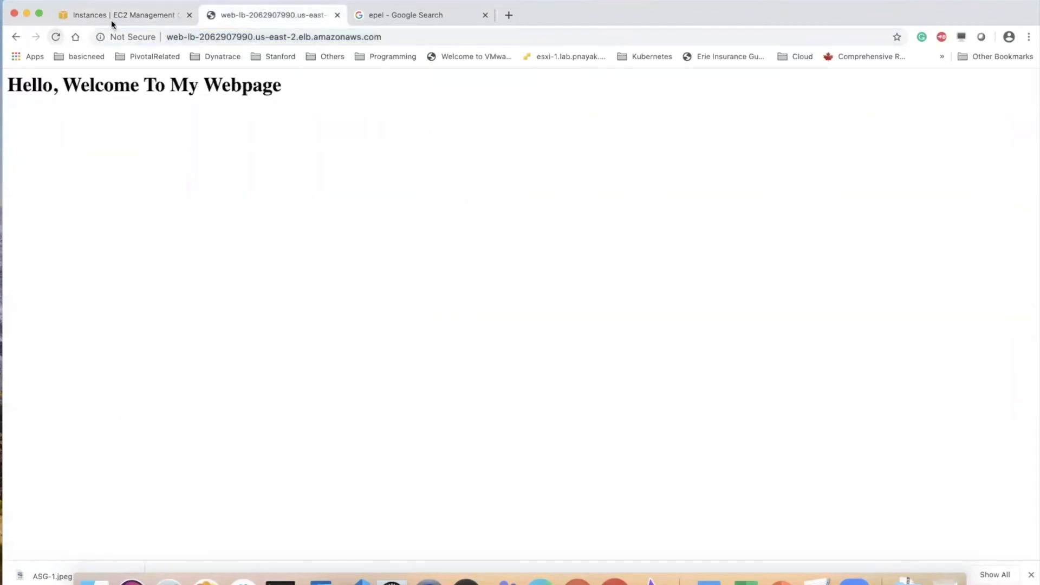
{"action": "left_click", "coordinate": [130, 15]}
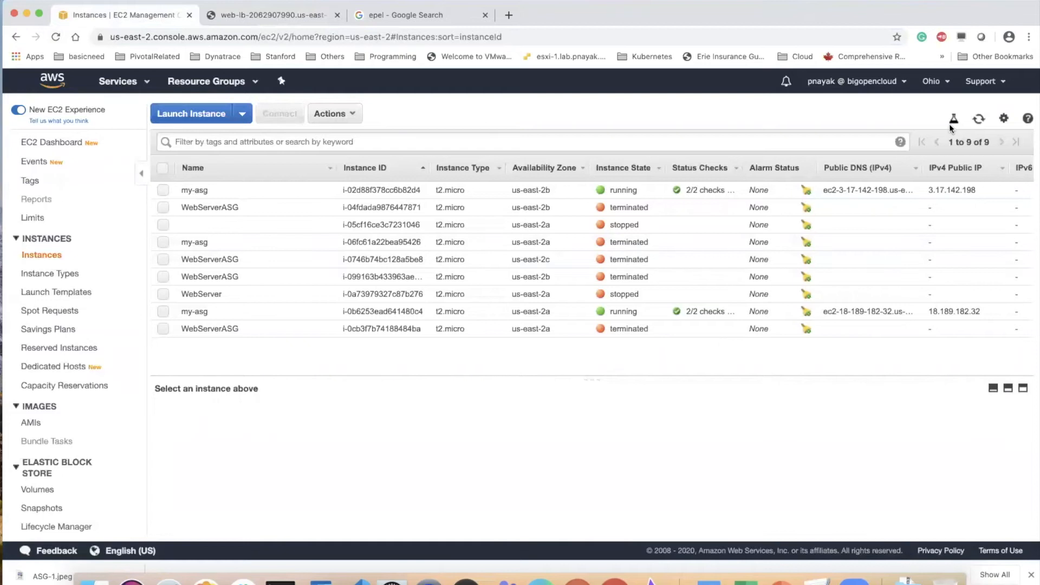
{"action": "left_click", "coordinate": [979, 119]}
Open the Auto Scaling groups page and review the details and scaling policy of webserver-asg.
{"action": "scroll", "coordinate": [38, 515], "scroll_direction": "down", "scroll_amount": 5}
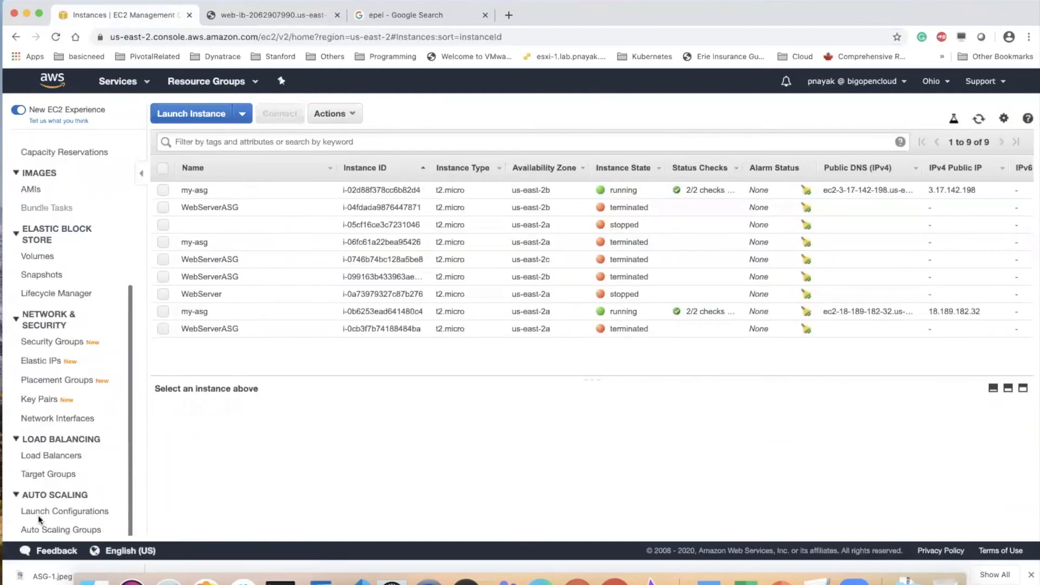
{"action": "left_click", "coordinate": [64, 530]}
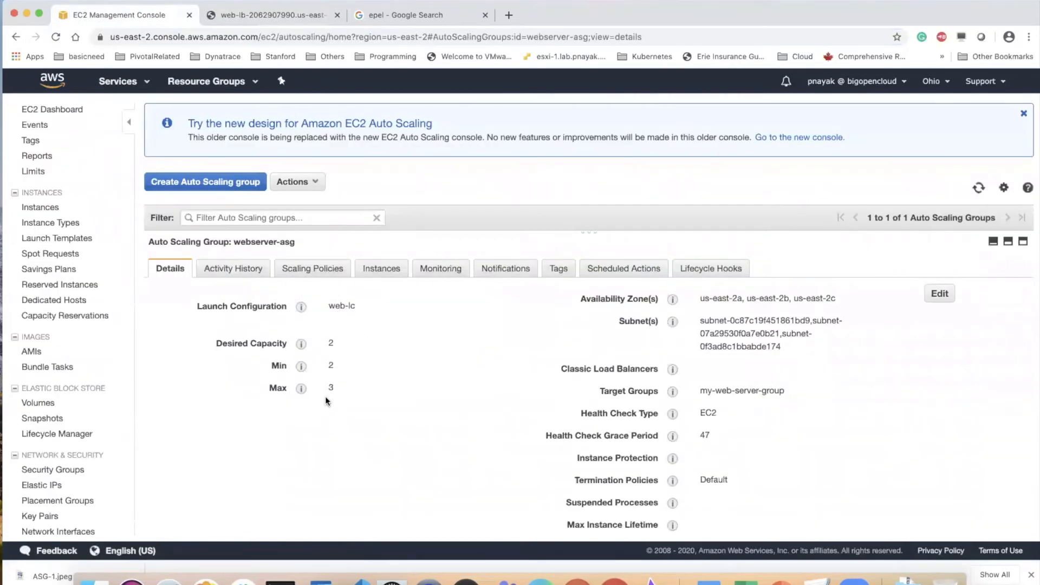
{"action": "left_click", "coordinate": [315, 269]}
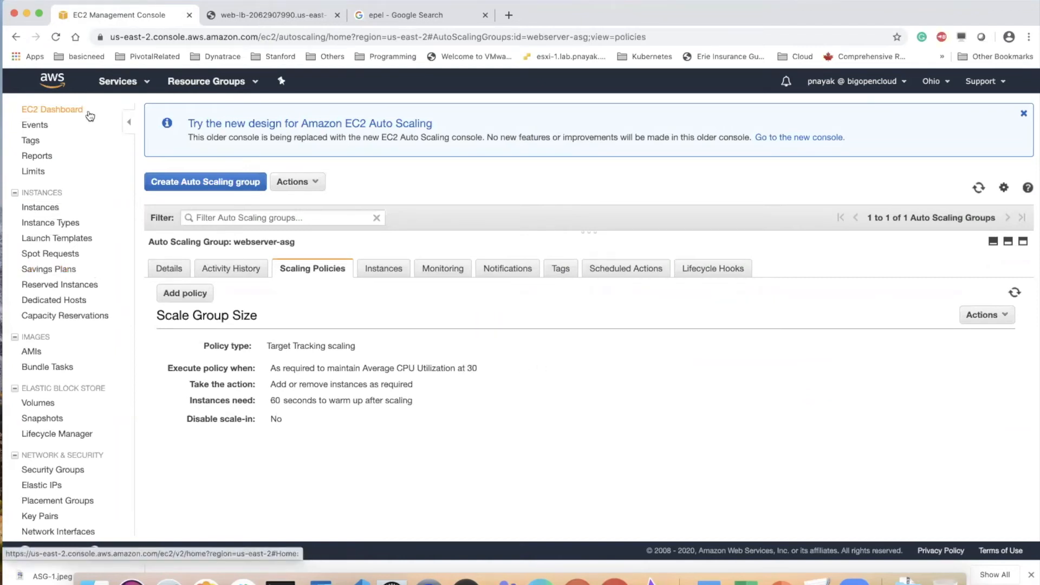
Return to the running instances through the EC2 Dashboard and refresh the list.
{"action": "left_click", "coordinate": [70, 109]}
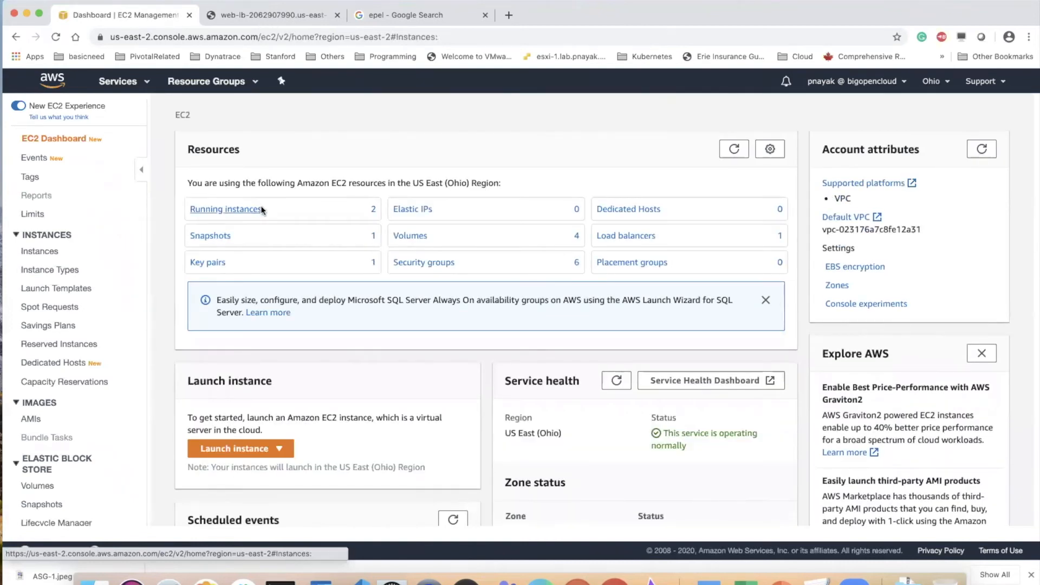
{"action": "left_click", "coordinate": [261, 210]}
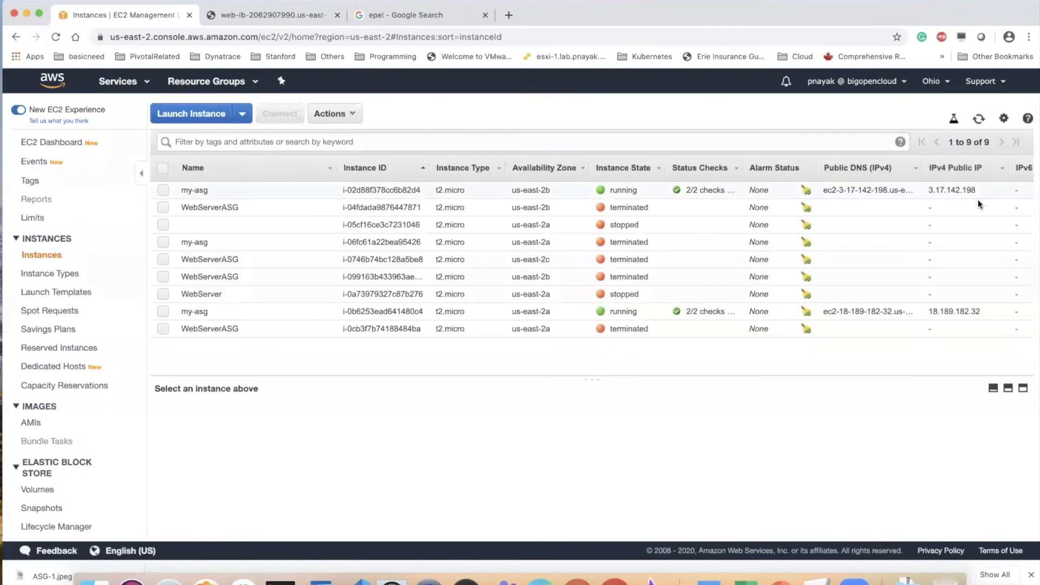
{"action": "left_click", "coordinate": [978, 119]}
Examine the status checks, description and enlarged CPU Utilization graph of the my-asg instance in us-east-2b.
{"action": "left_click", "coordinate": [280, 187]}
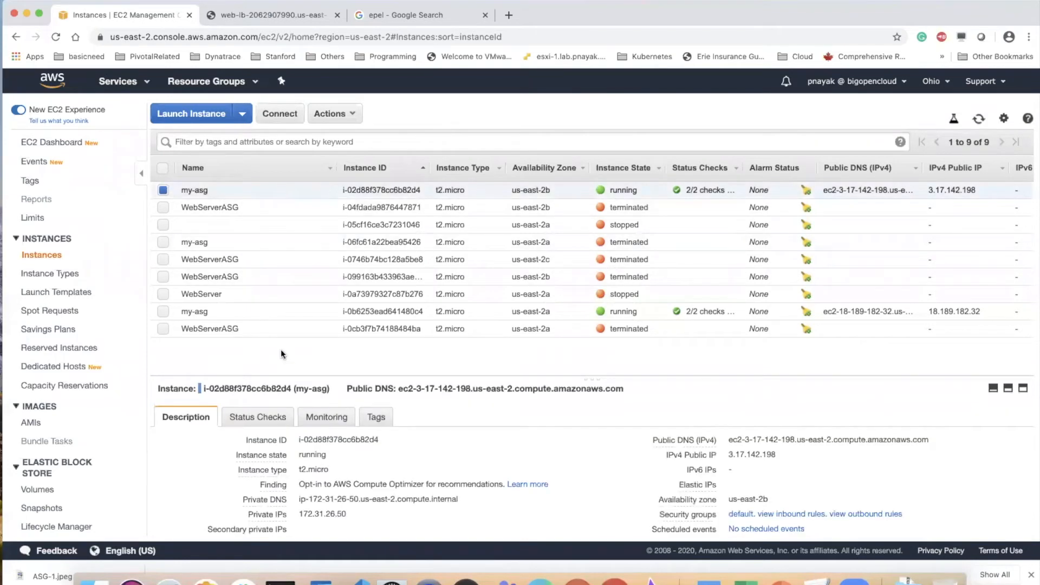
{"action": "left_click", "coordinate": [267, 420]}
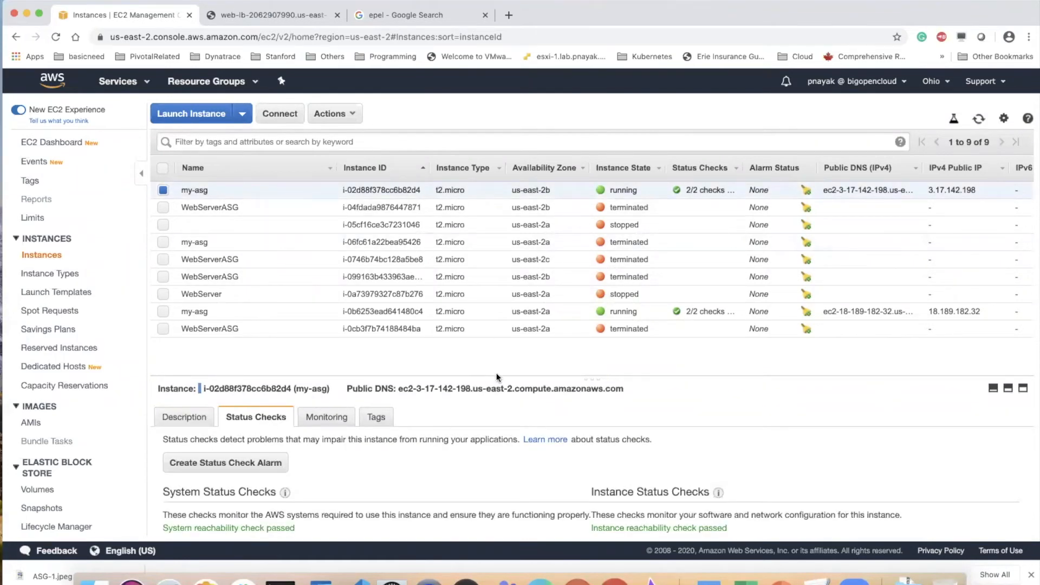
{"action": "left_click_drag", "start_coordinate": [594, 376], "coordinate": [622, 242]}
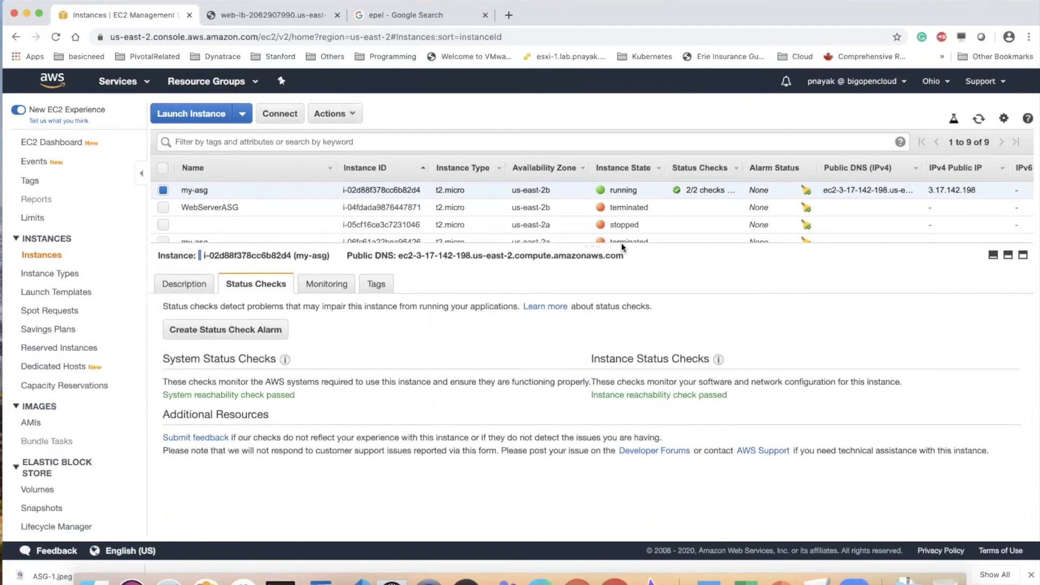
{"action": "left_click", "coordinate": [176, 285]}
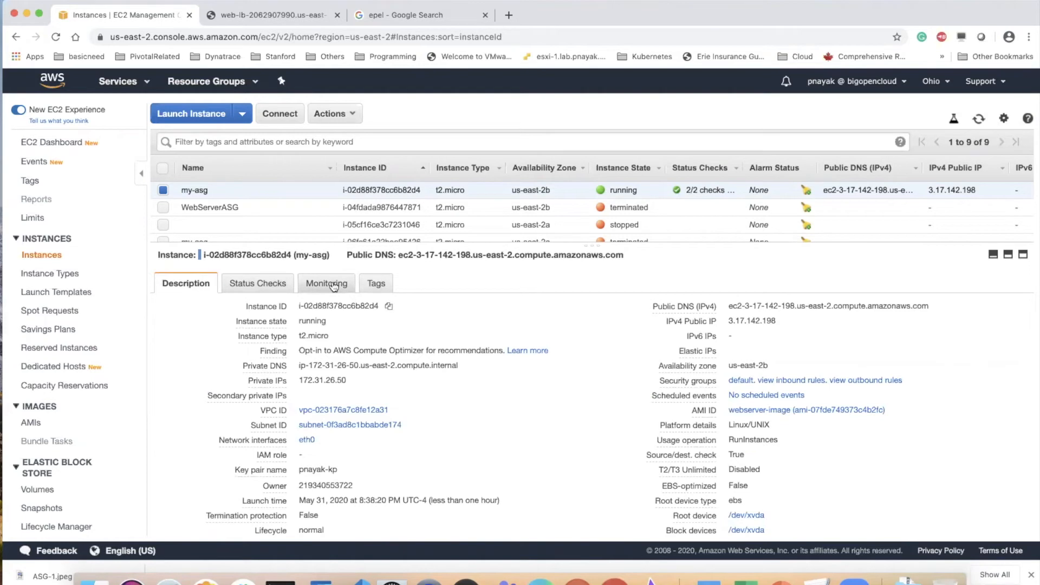
{"action": "left_click", "coordinate": [334, 285]}
{"action": "left_click", "coordinate": [293, 435]}
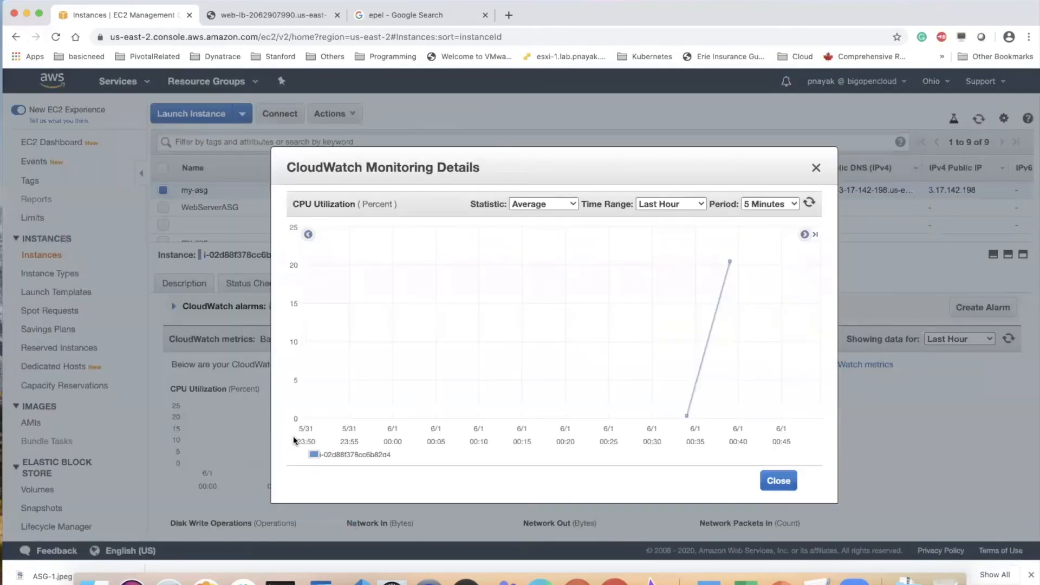
{"action": "left_click", "coordinate": [780, 482]}
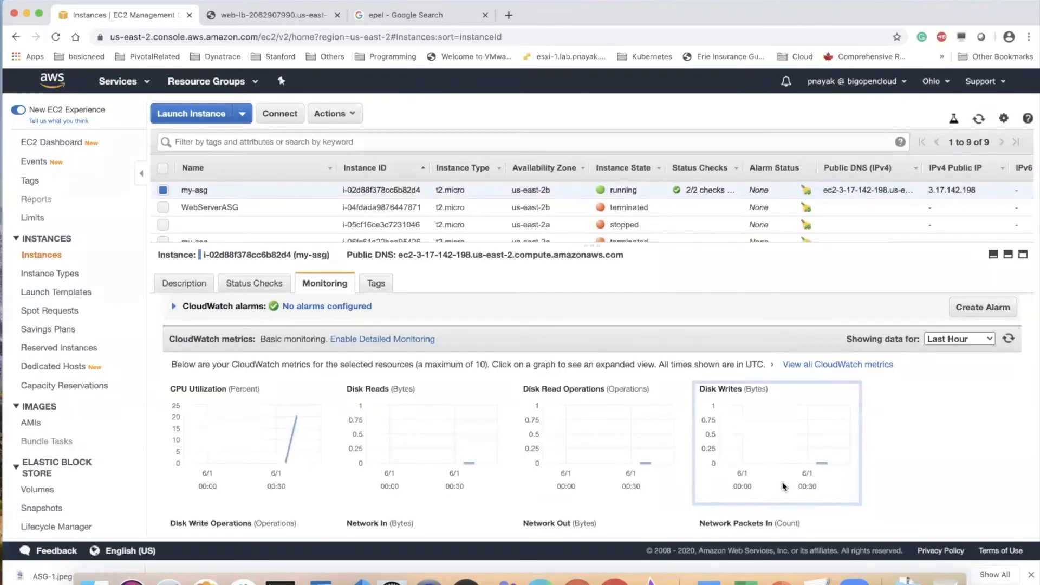
Recheck the running instances, revisit webserver-asg's scaling policy and details, and go back to the instances list.
{"action": "left_click", "coordinate": [82, 144]}
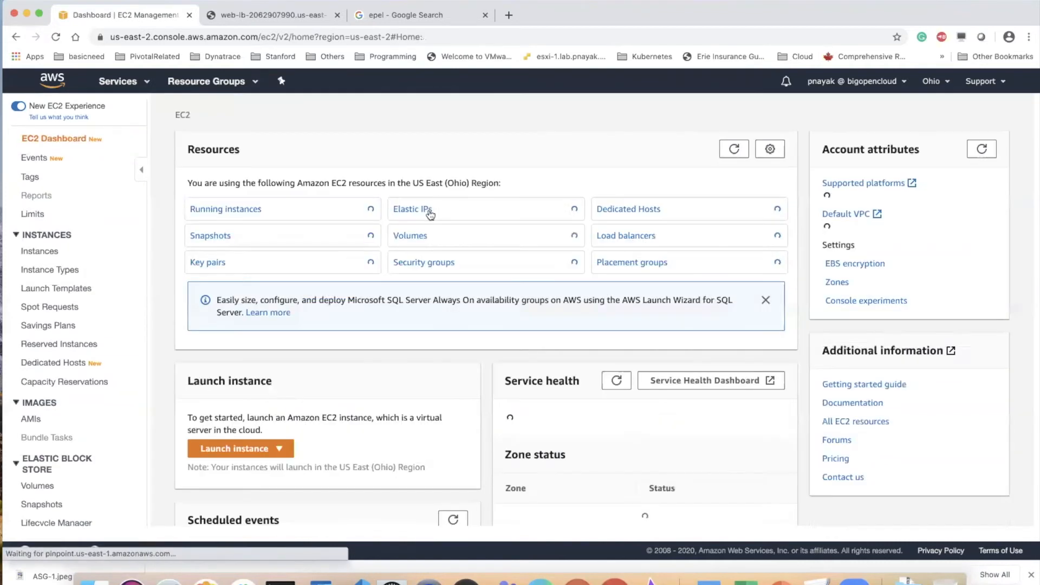
{"action": "left_click", "coordinate": [251, 216]}
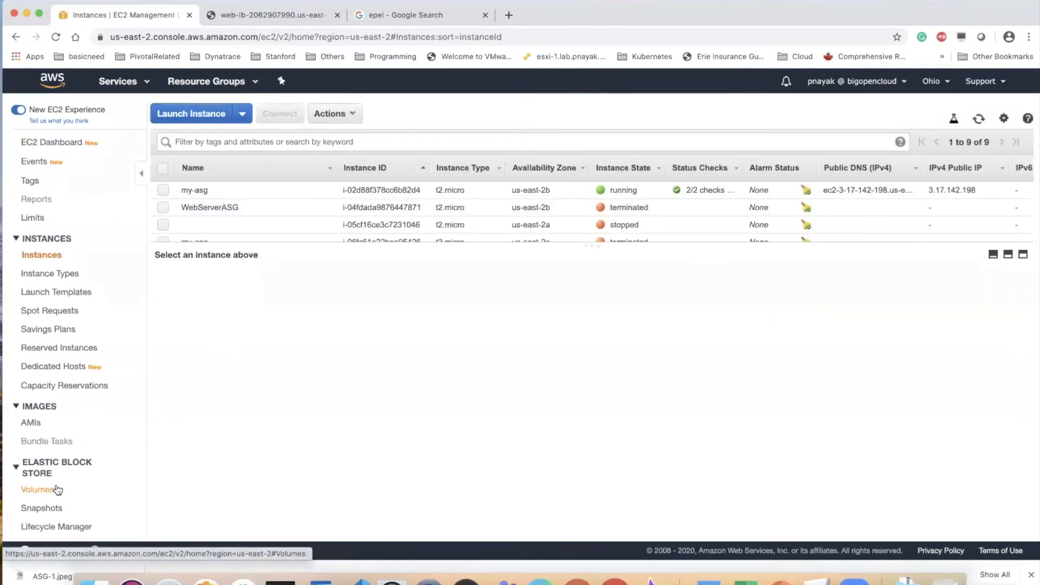
{"action": "scroll", "coordinate": [57, 491], "scroll_direction": "down", "scroll_amount": 5}
{"action": "left_click", "coordinate": [61, 529]}
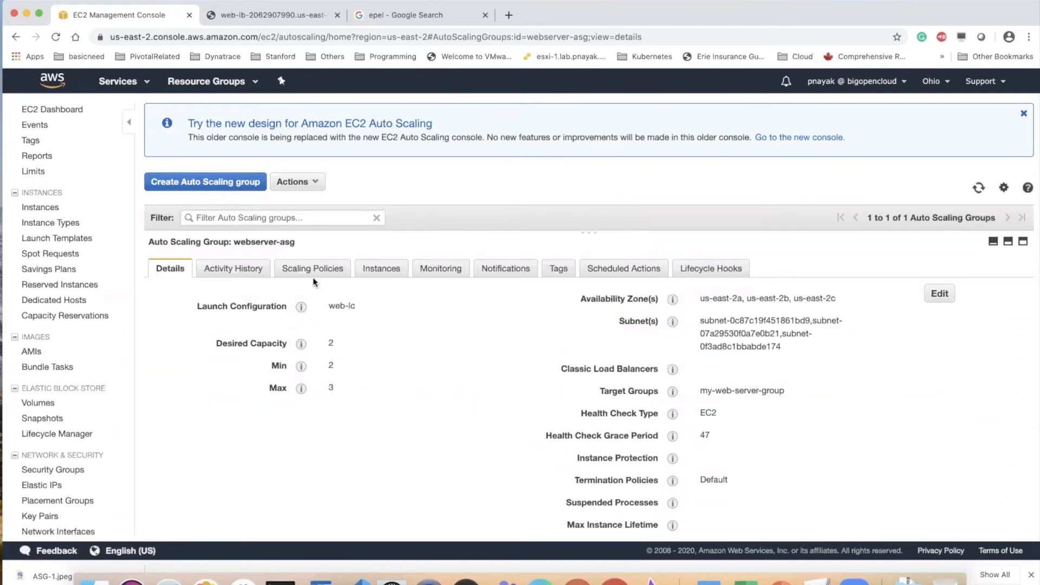
{"action": "left_click", "coordinate": [298, 274]}
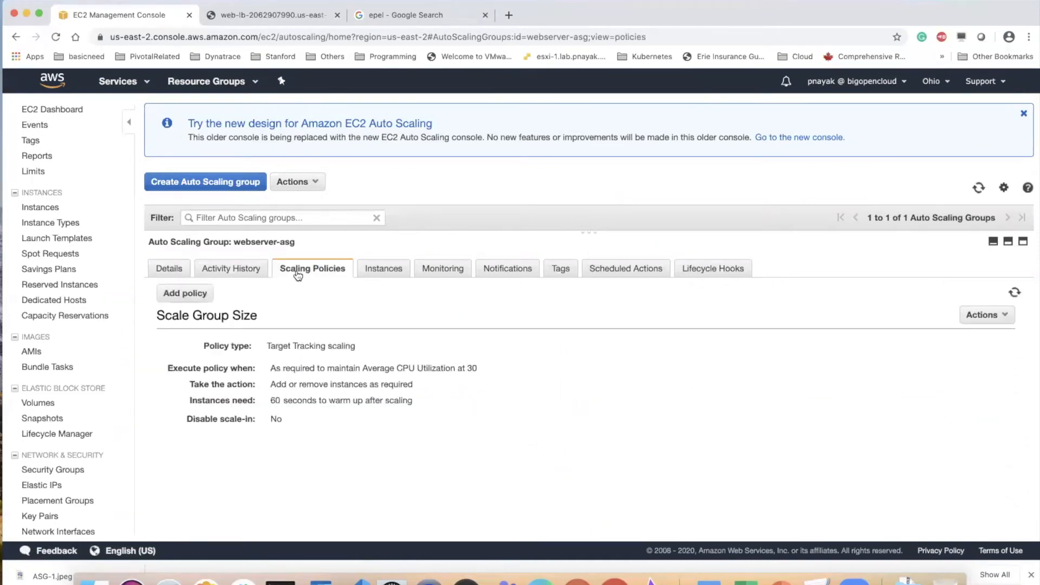
{"action": "left_click", "coordinate": [169, 269]}
{"action": "left_click", "coordinate": [61, 110]}
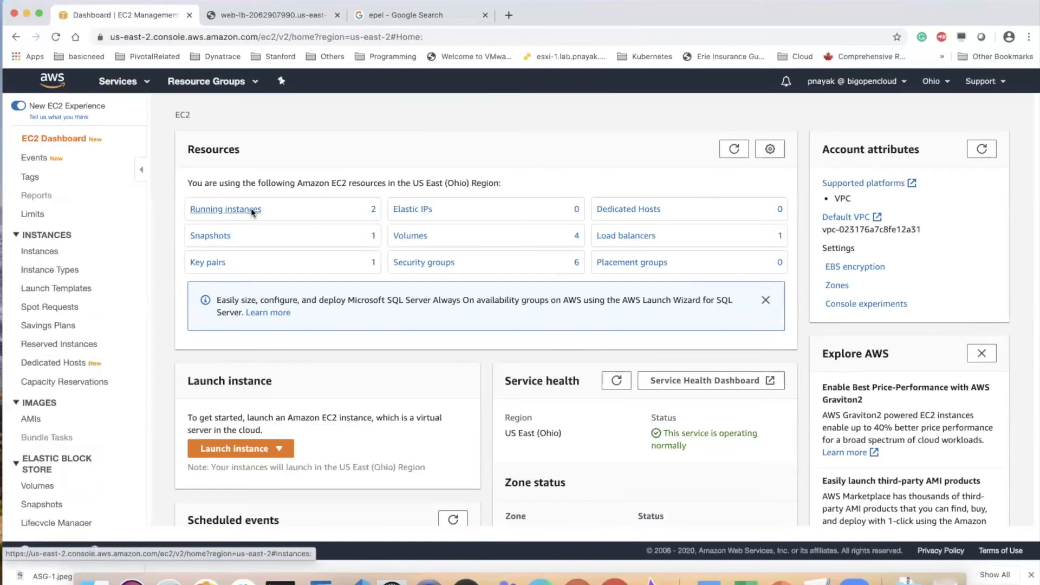
{"action": "left_click", "coordinate": [252, 210]}
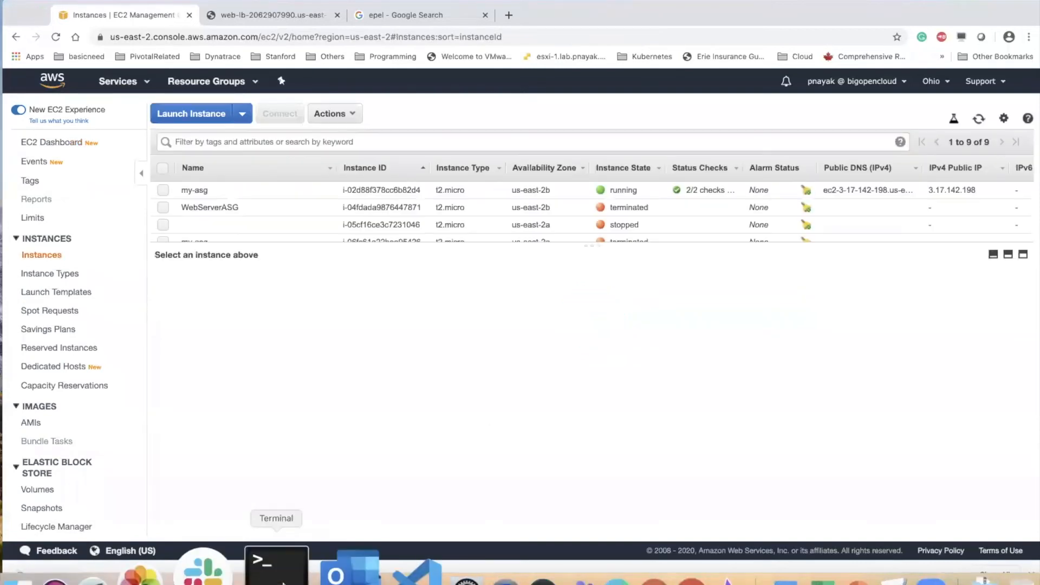
Switch to Terminal, run sudo yum install stress -y, and check the other session running stress --cpu 8.
{"action": "left_click", "coordinate": [276, 569]}
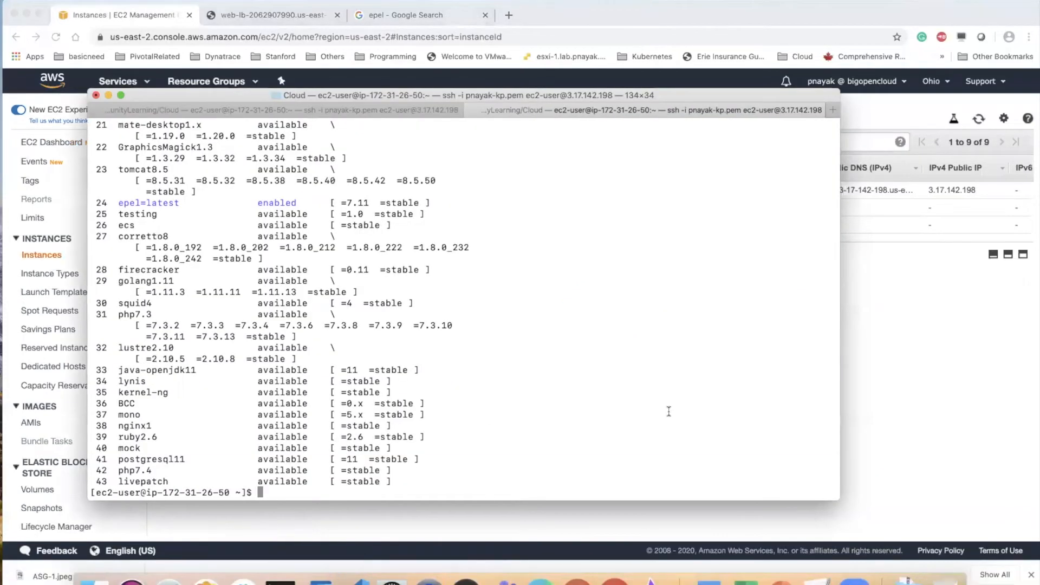
{"action": "type", "text": "sudo yum install stre"}
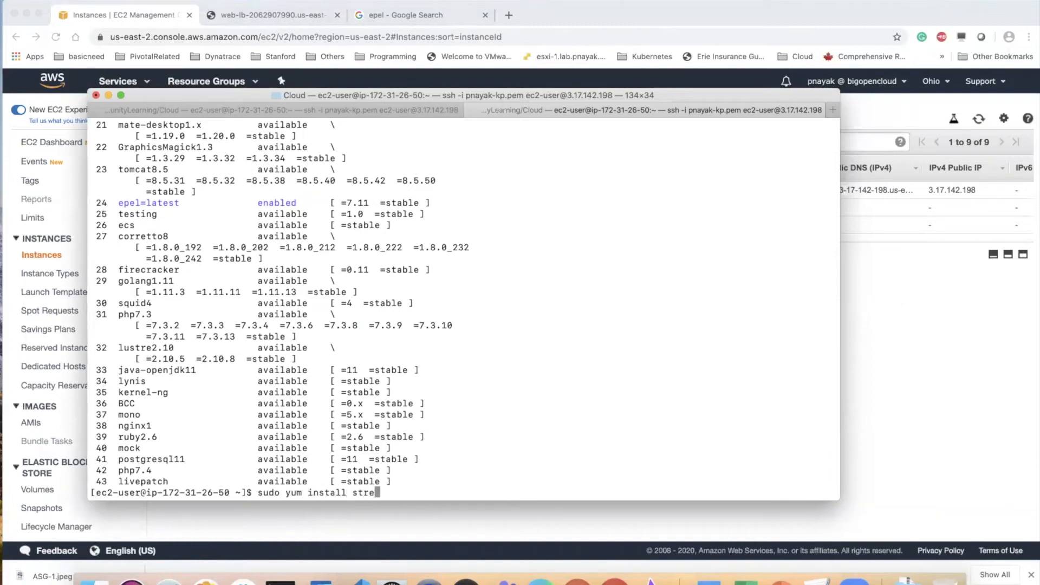
{"action": "type", "text": "ss -y"}
{"action": "key", "text": "Return"}
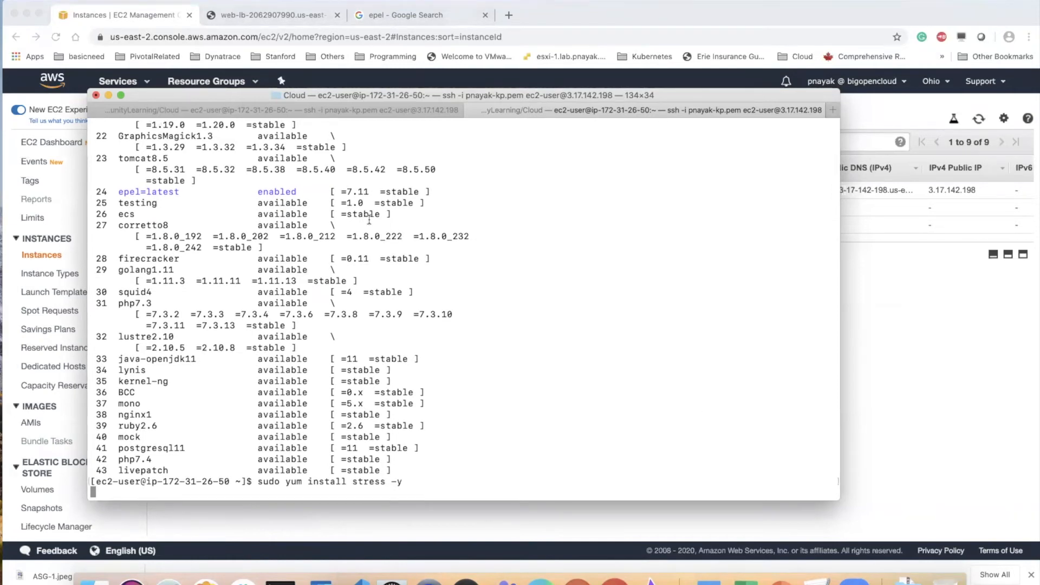
{"action": "left_click", "coordinate": [337, 113]}
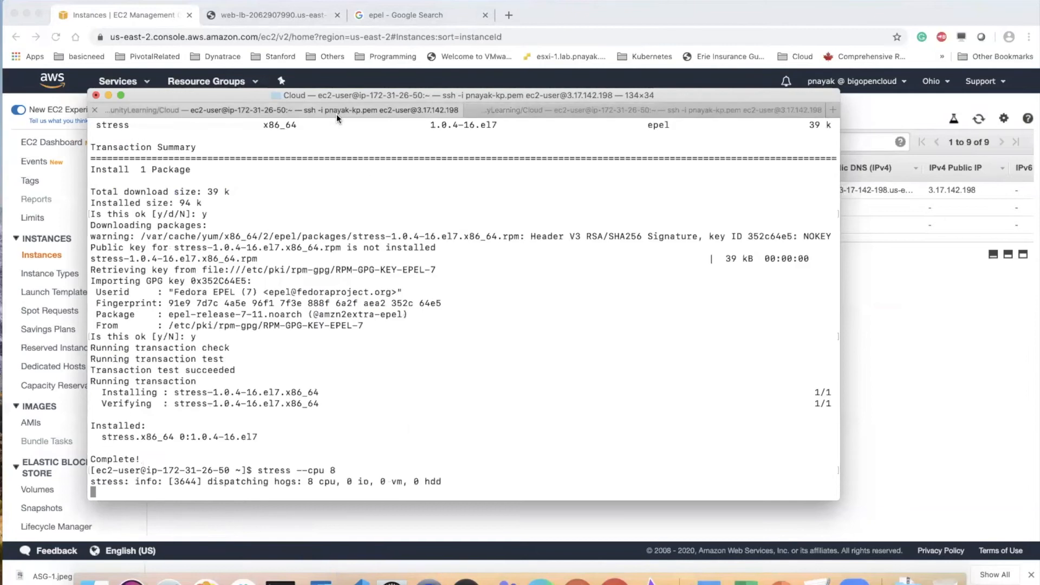
{"action": "left_click", "coordinate": [547, 109]}
Return to Chrome, enlarge the instances list to show every row, and reload it through the EC2 Dashboard.
{"action": "left_click", "coordinate": [797, 14]}
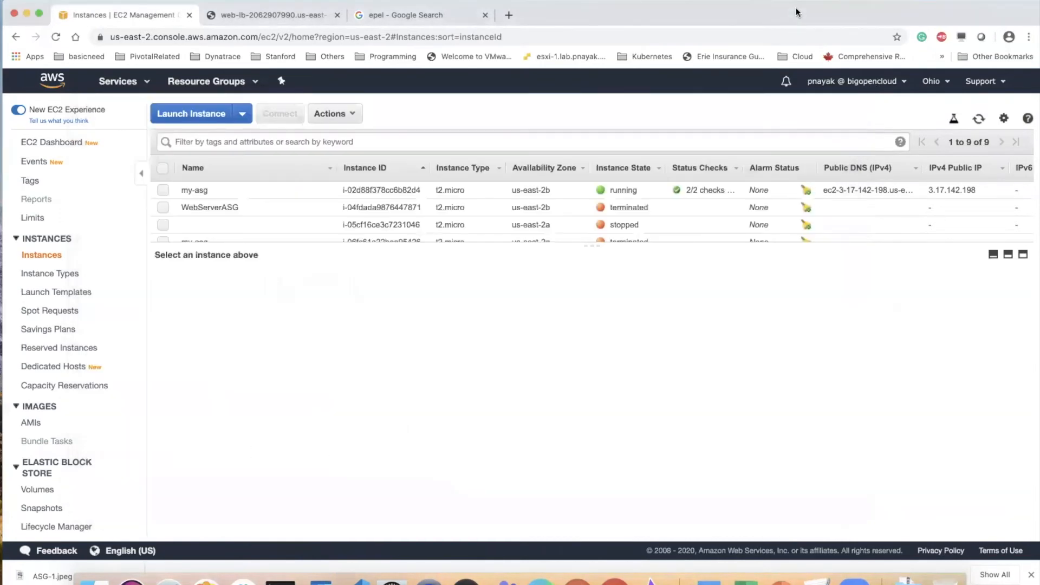
{"action": "left_click_drag", "start_coordinate": [343, 242], "coordinate": [349, 388]}
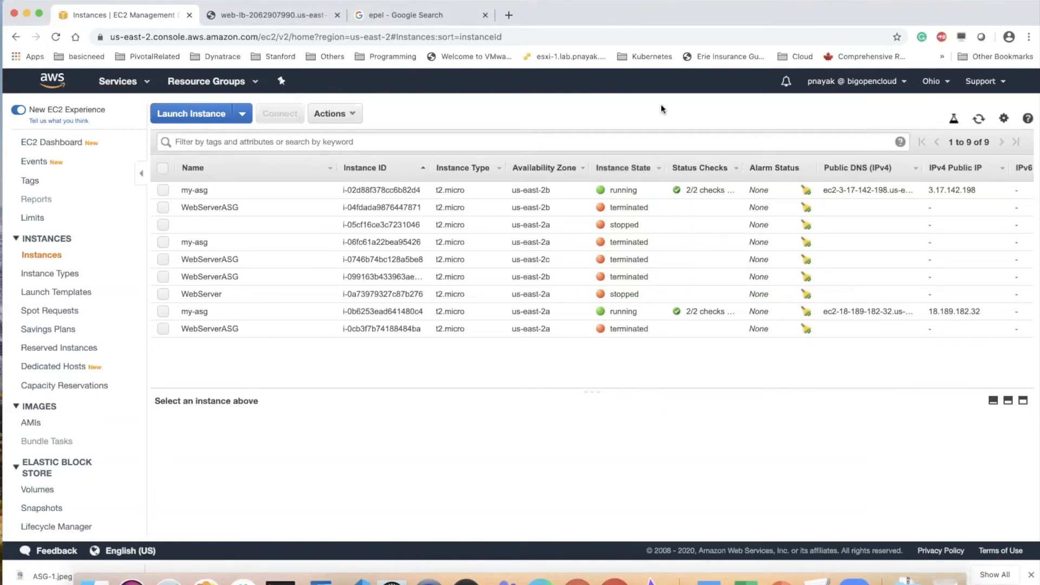
{"action": "left_click", "coordinate": [53, 143]}
{"action": "left_click", "coordinate": [253, 208]}
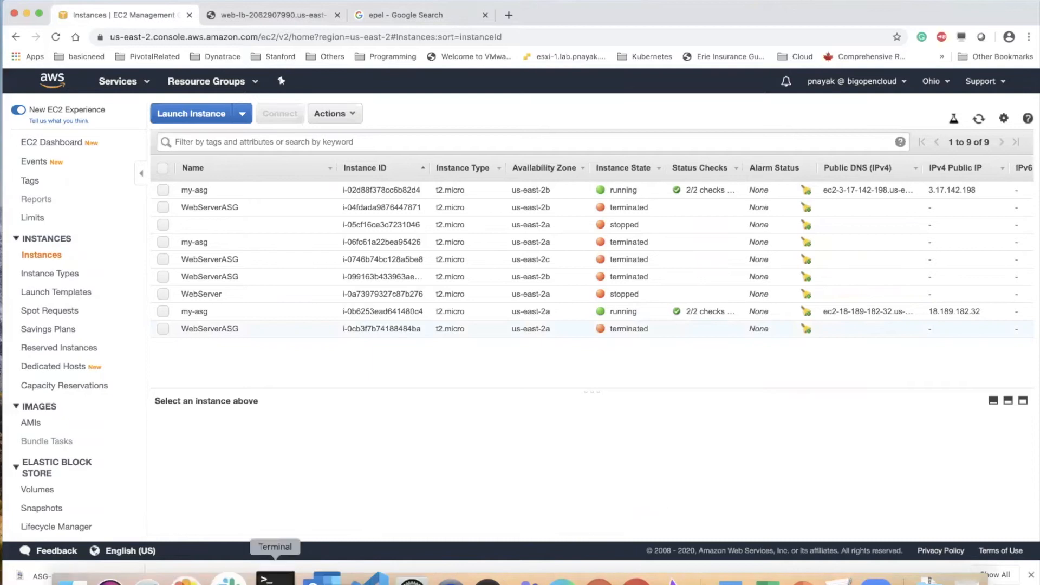
Switch to Terminal, check the running stress session, and run stress --cpu 5 in the second session.
{"action": "left_click", "coordinate": [276, 578]}
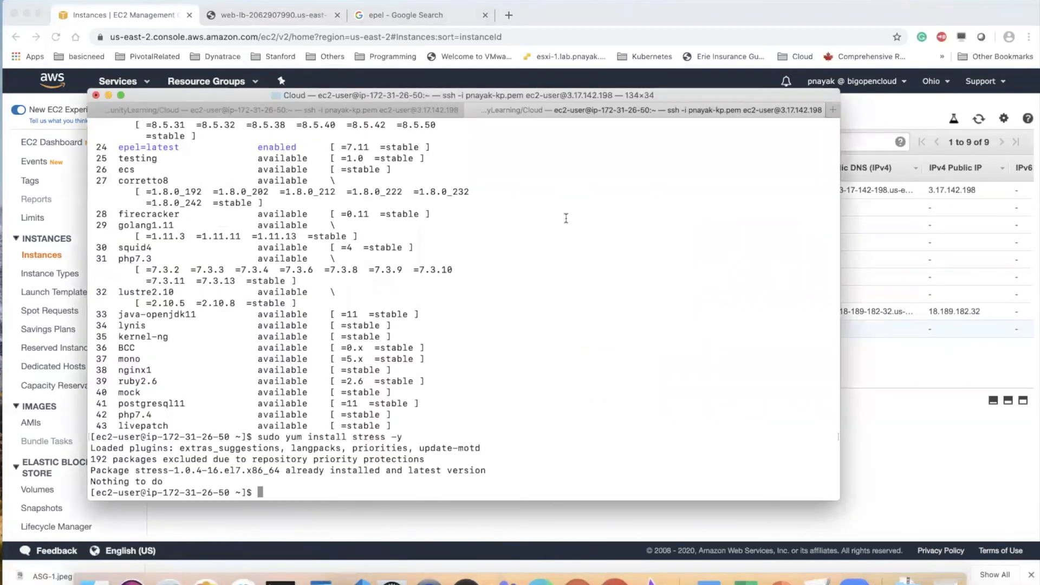
{"action": "left_click", "coordinate": [394, 112]}
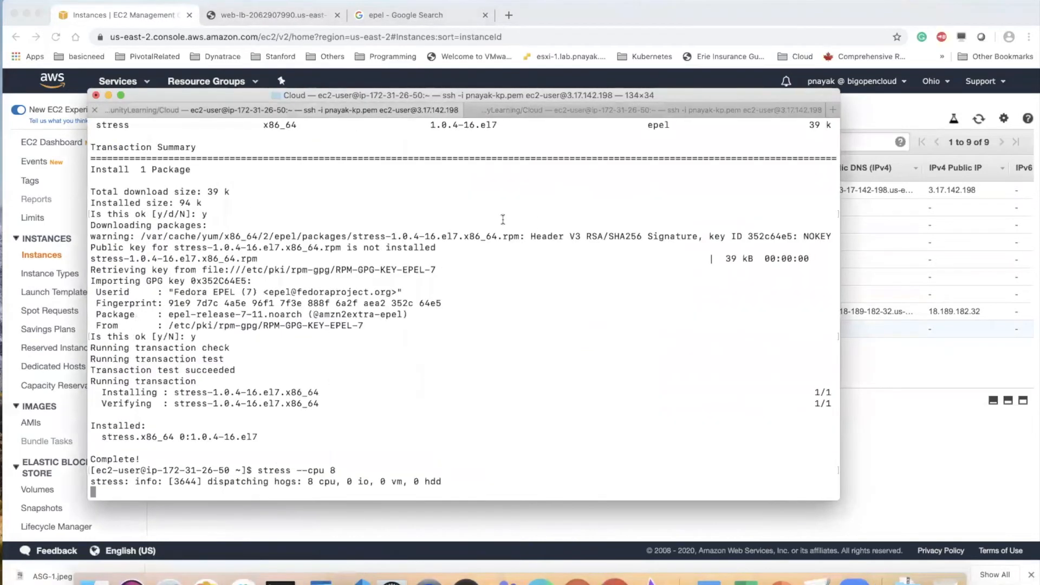
{"action": "left_click", "coordinate": [580, 112]}
{"action": "type", "text": "sudo"}
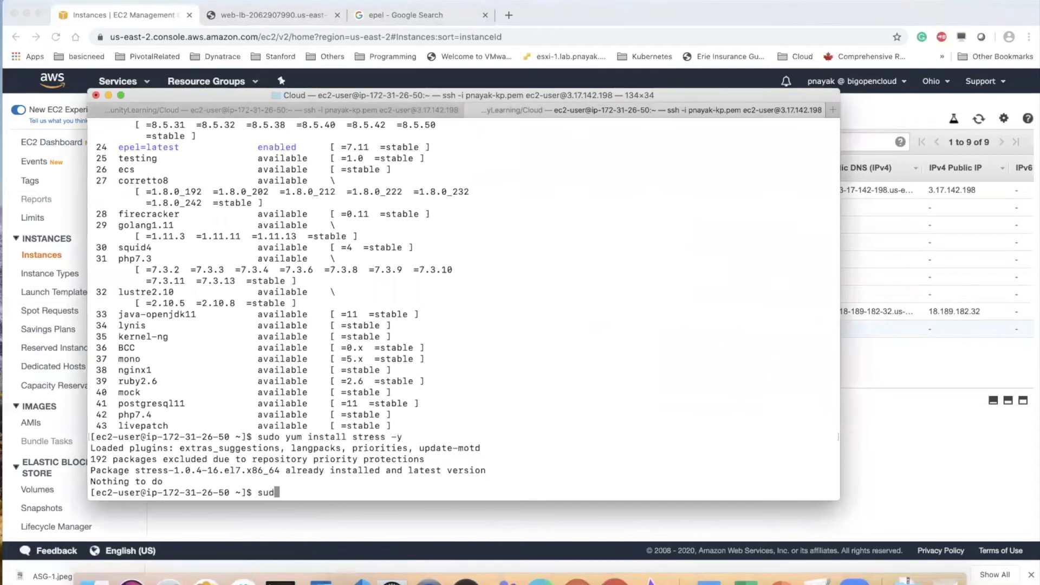
{"action": "key", "text": "BackSpace"}
{"action": "key", "text": "BackSpace"}
{"action": "key", "text": "BackSpace"}
{"action": "key", "text": "BackSpace"}
{"action": "type", "text": "tress --cpu -"}
{"action": "key", "text": "BackSpace"}
{"action": "type", "text": "5"}
{"action": "key", "text": "Return"}
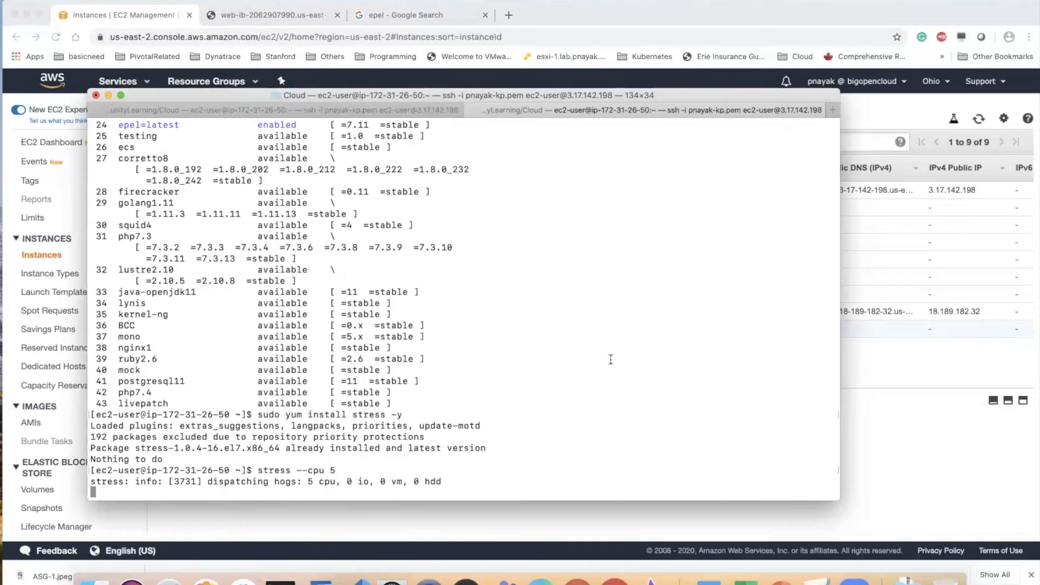
Go back to Chrome and reopen the running instances from the EC2 Dashboard to check for a newly launched instance.
{"action": "left_click", "coordinate": [949, 416]}
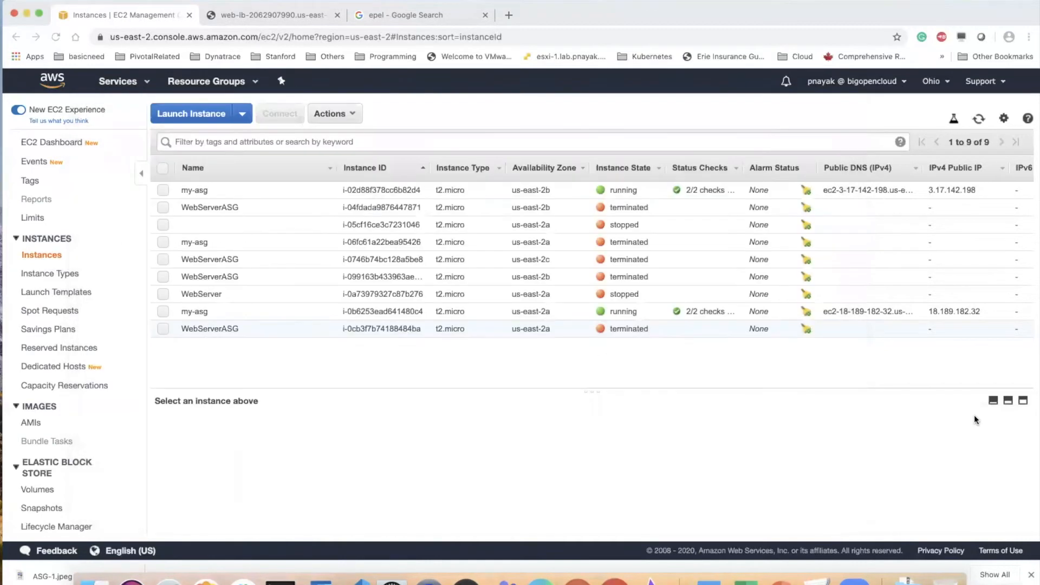
{"action": "left_click", "coordinate": [52, 142]}
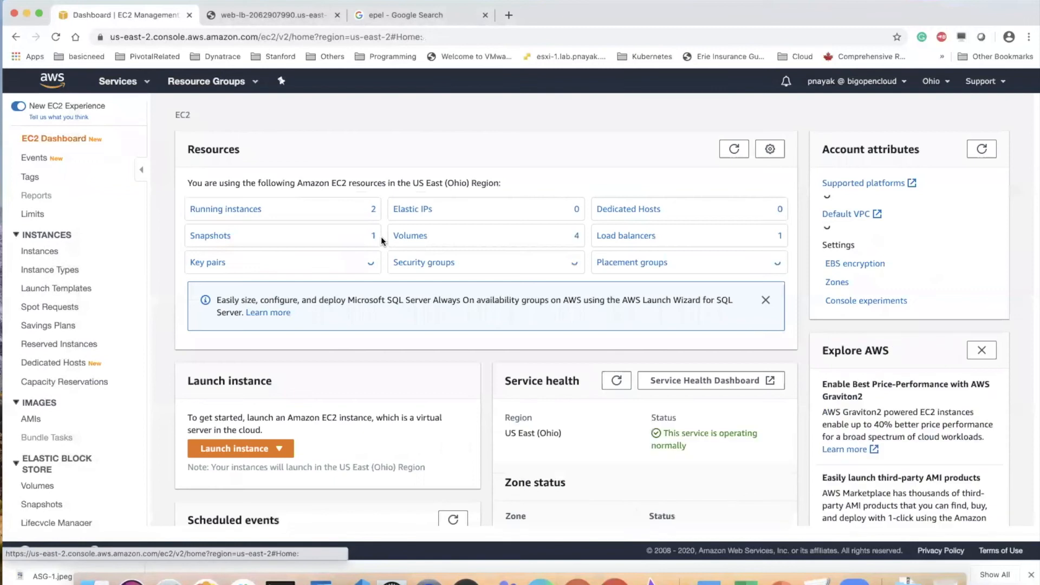
{"action": "left_click", "coordinate": [253, 209]}
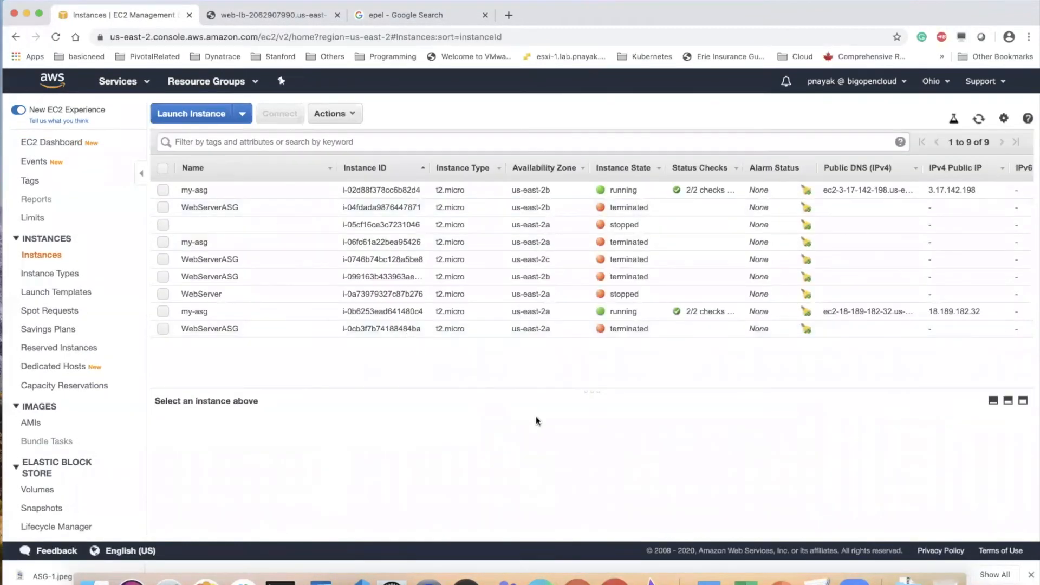
Refresh the instances list and inspect the expanded CPU Utilization graph of the running my-asg instance in us-east-2b.
{"action": "left_click", "coordinate": [978, 119]}
{"action": "left_click", "coordinate": [304, 190]}
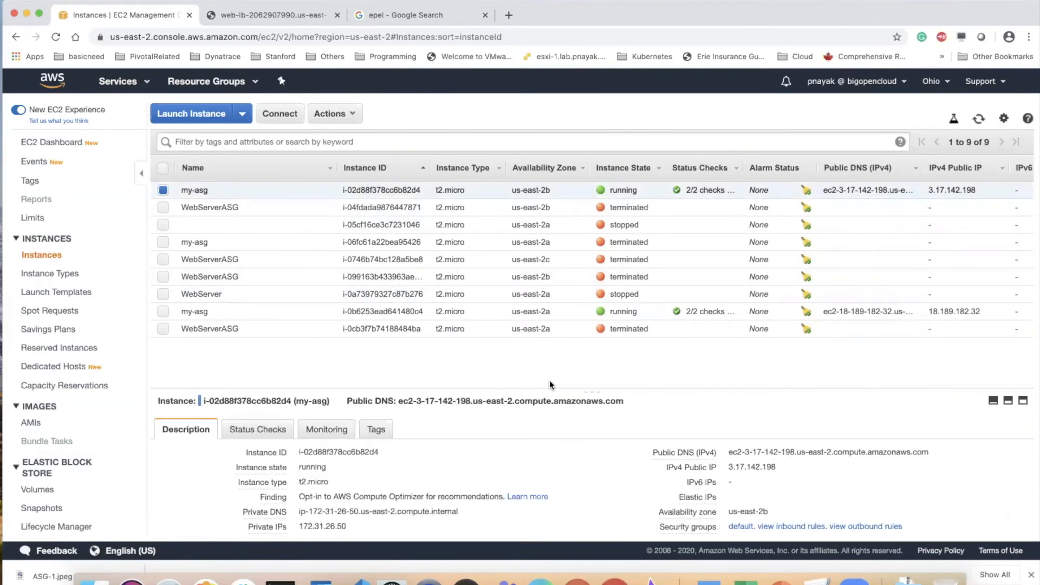
{"action": "left_click_drag", "start_coordinate": [593, 391], "coordinate": [592, 307]}
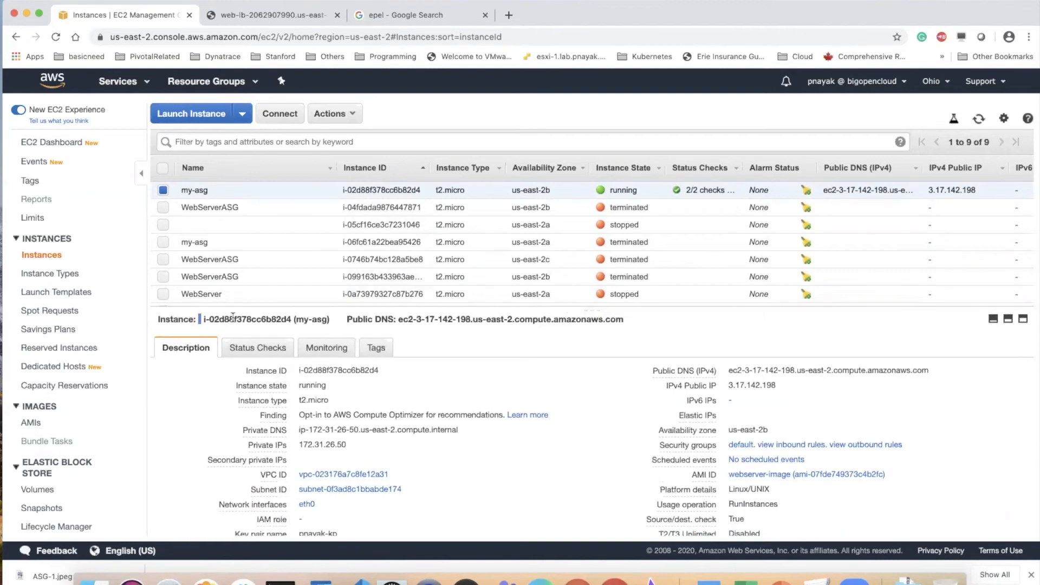
{"action": "left_click", "coordinate": [250, 349]}
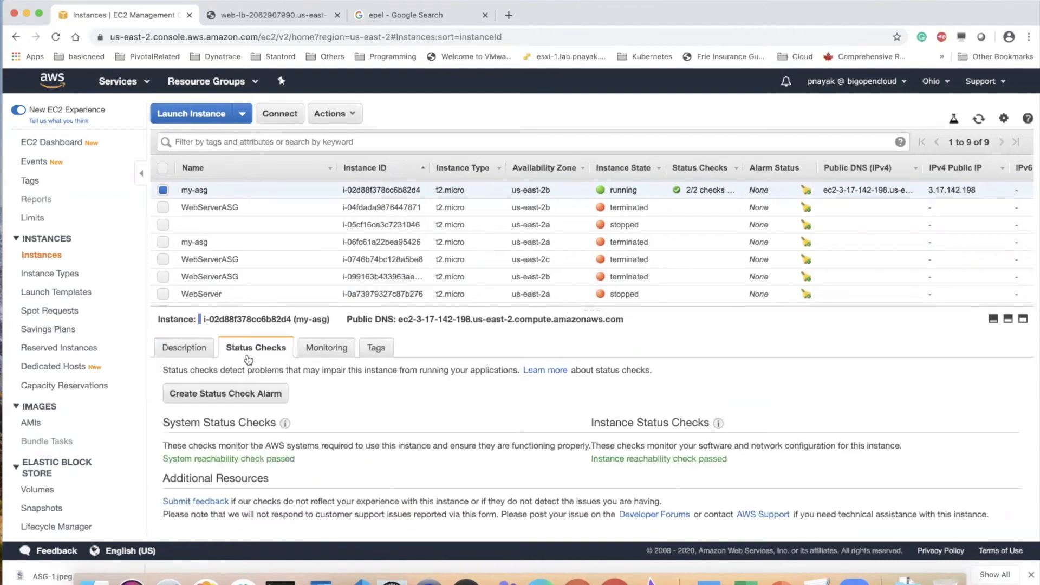
{"action": "left_click", "coordinate": [325, 348]}
{"action": "left_click", "coordinate": [282, 504]}
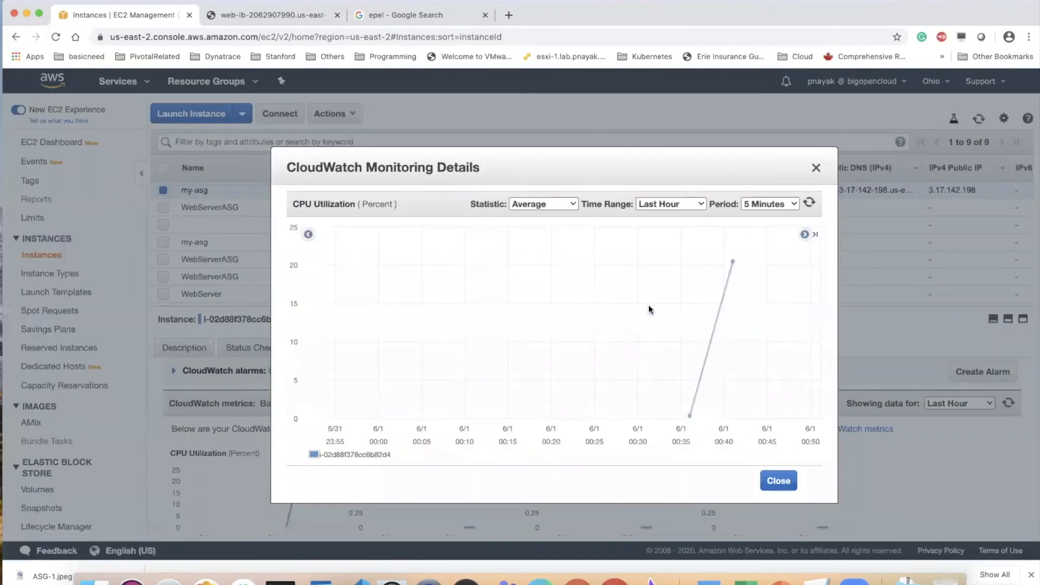
{"action": "mouse_move", "coordinate": [734, 264]}
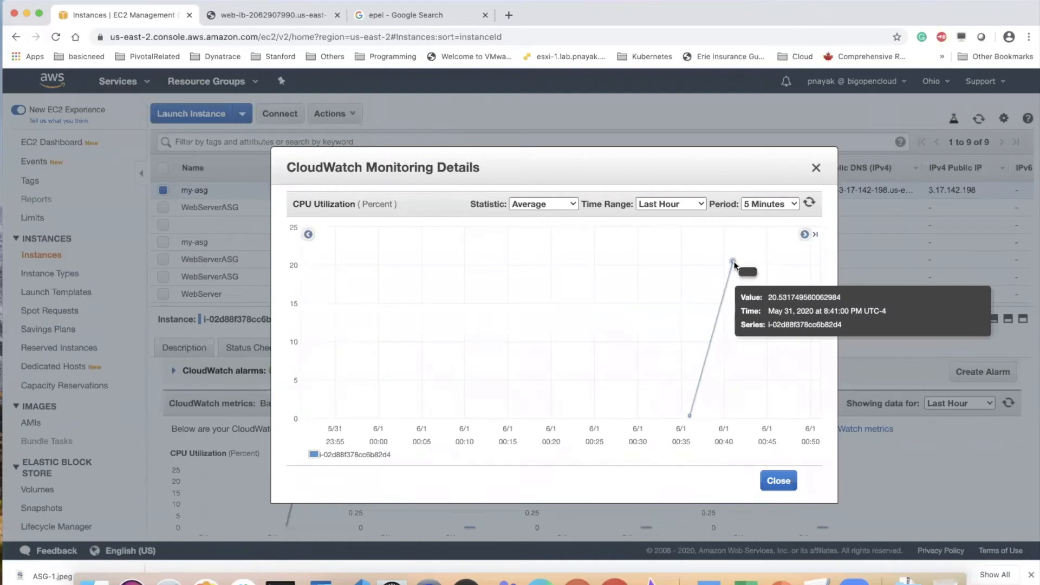
{"action": "left_click", "coordinate": [779, 480]}
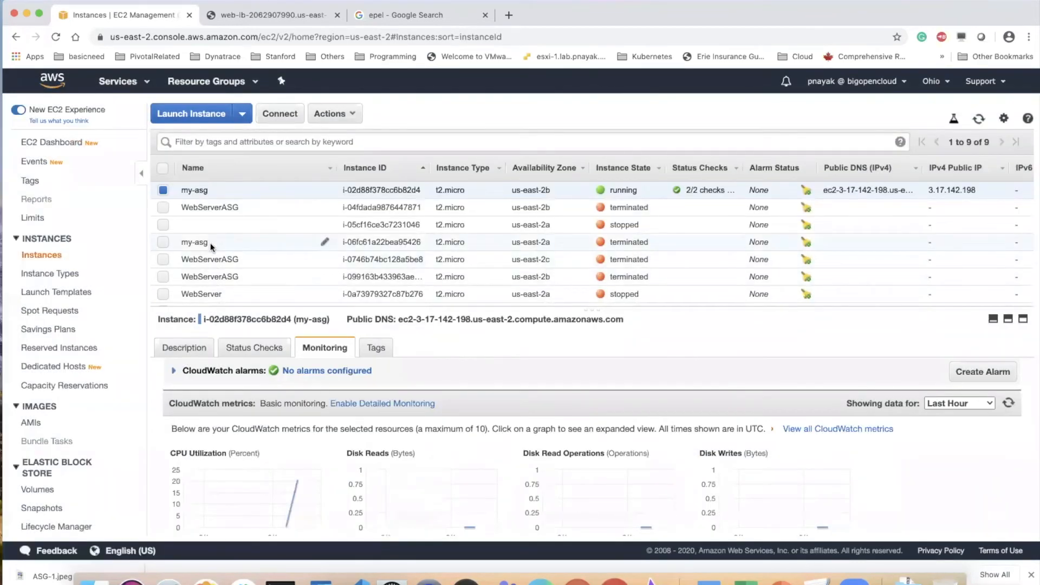
Inspect and refresh the expanded CPU Utilization graph of the running my-asg instance in us-east-2a, keeping the Average statistic.
{"action": "scroll", "coordinate": [243, 264], "scroll_direction": "down", "scroll_amount": 2}
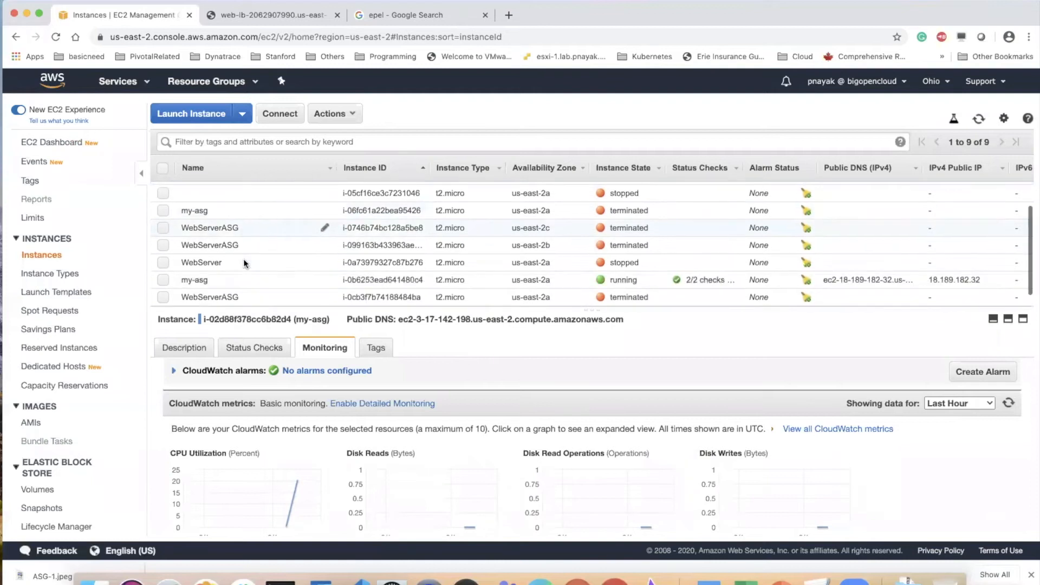
{"action": "left_click", "coordinate": [216, 279]}
{"action": "left_click", "coordinate": [272, 480]}
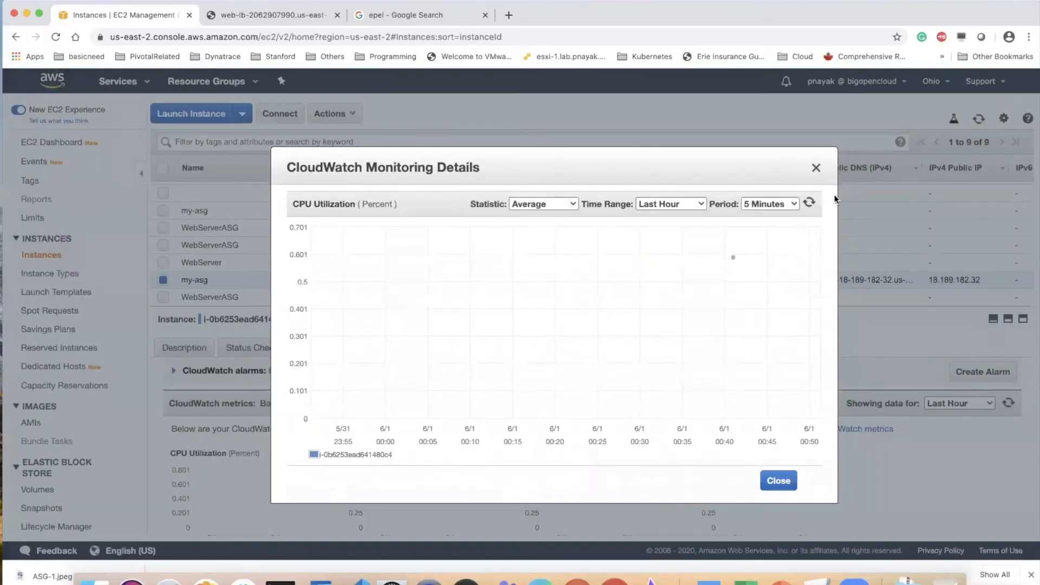
{"action": "left_click", "coordinate": [807, 205]}
{"action": "mouse_move", "coordinate": [730, 258]}
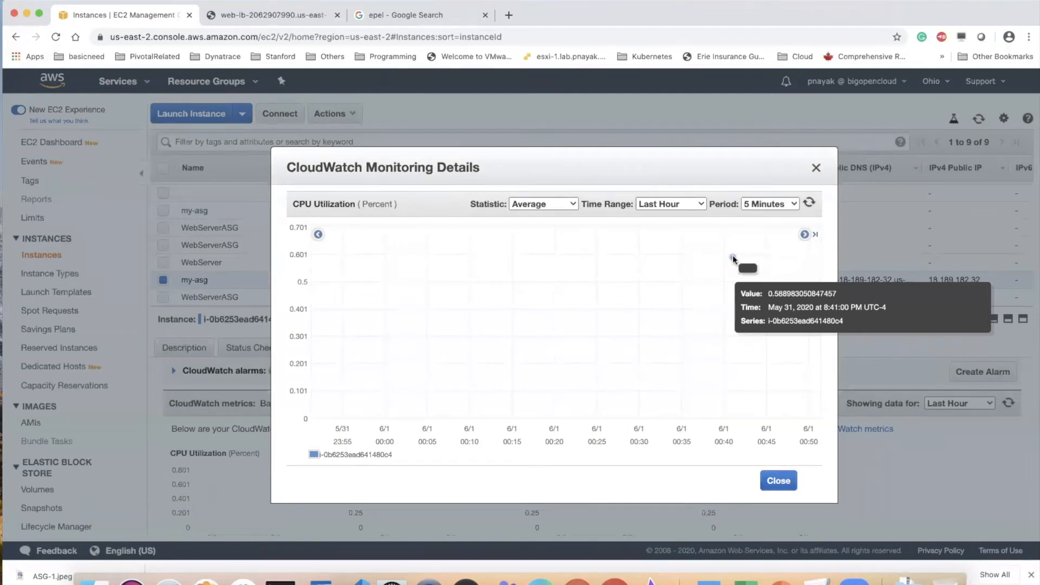
{"action": "left_click", "coordinate": [561, 204]}
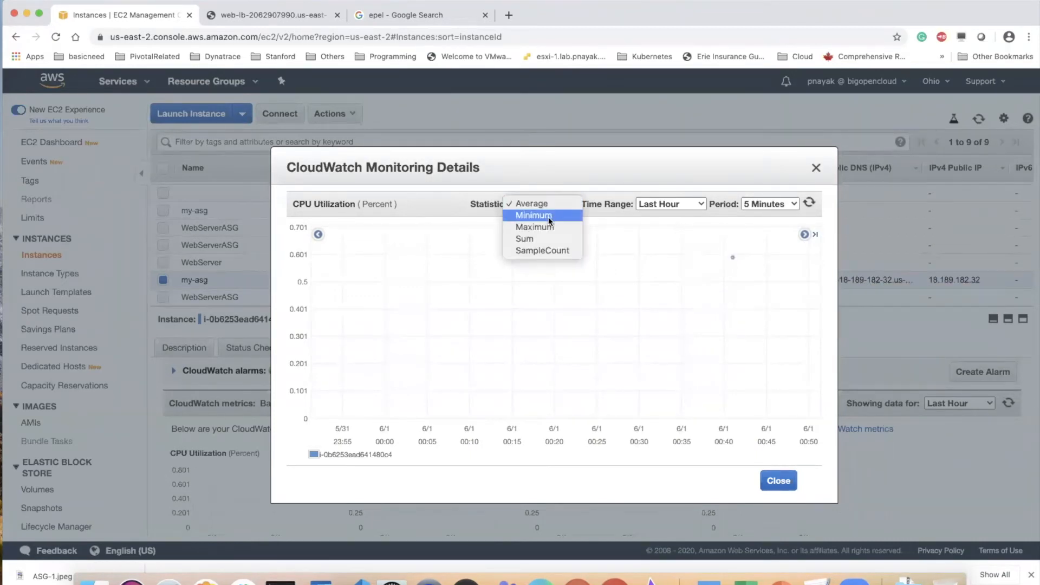
{"action": "left_click", "coordinate": [678, 270]}
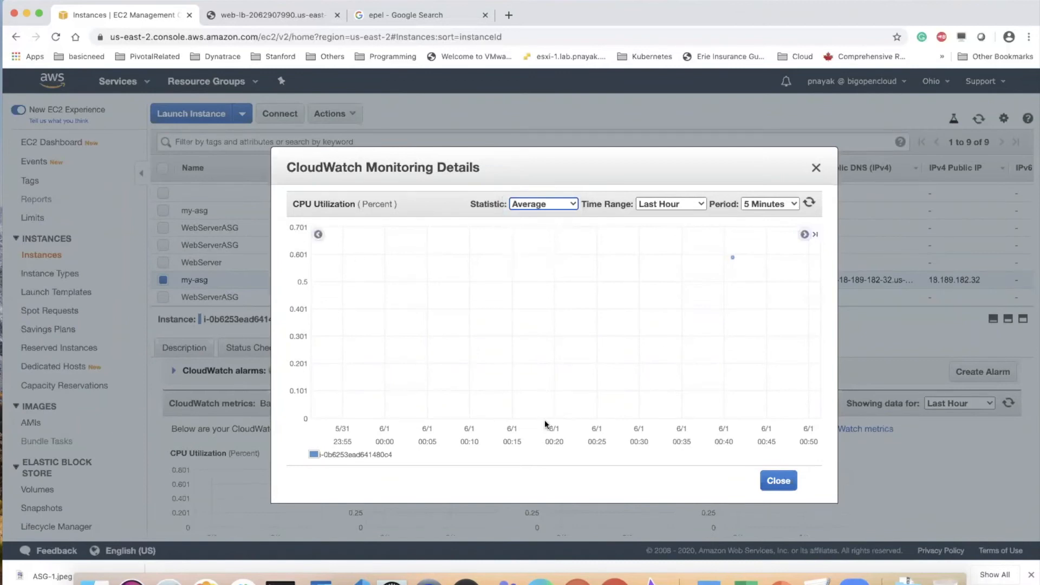
{"action": "left_click", "coordinate": [808, 202]}
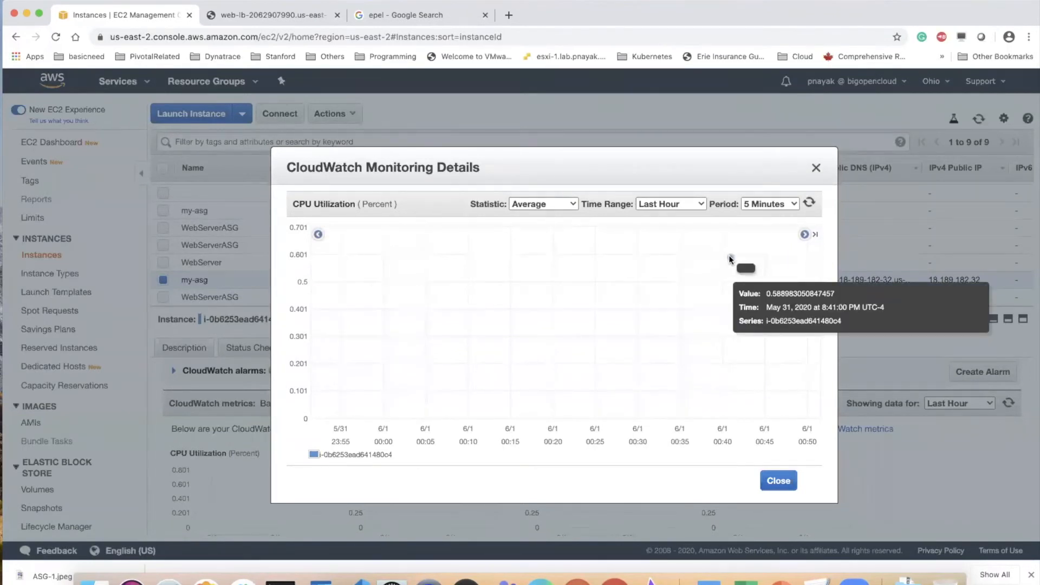
{"action": "left_click", "coordinate": [778, 480]}
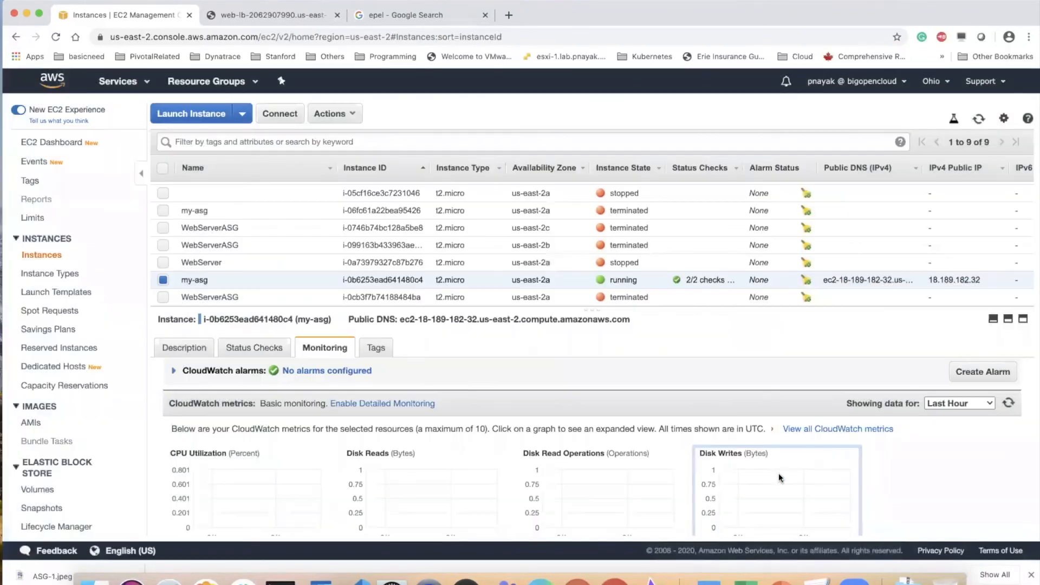
Reopen the running instances from the EC2 Dashboard and enlarge the list to show every row.
{"action": "left_click", "coordinate": [52, 142]}
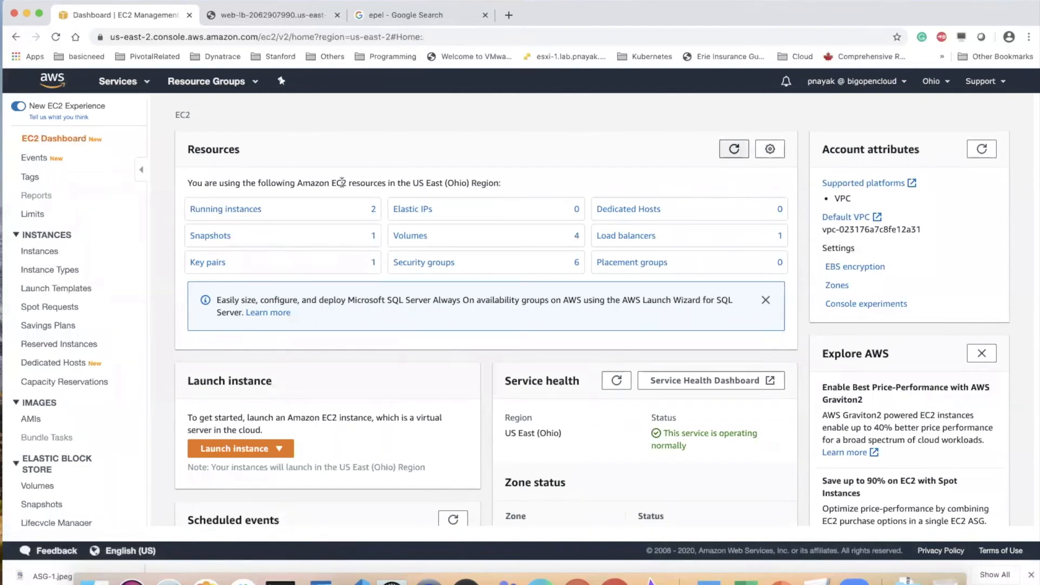
{"action": "left_click", "coordinate": [250, 211]}
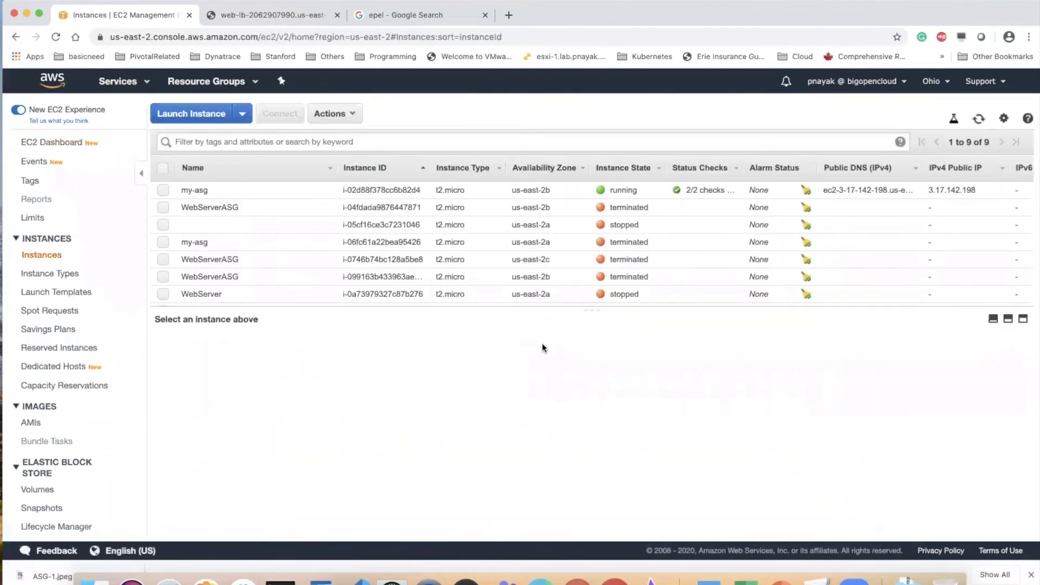
{"action": "left_click_drag", "start_coordinate": [590, 308], "coordinate": [604, 390]}
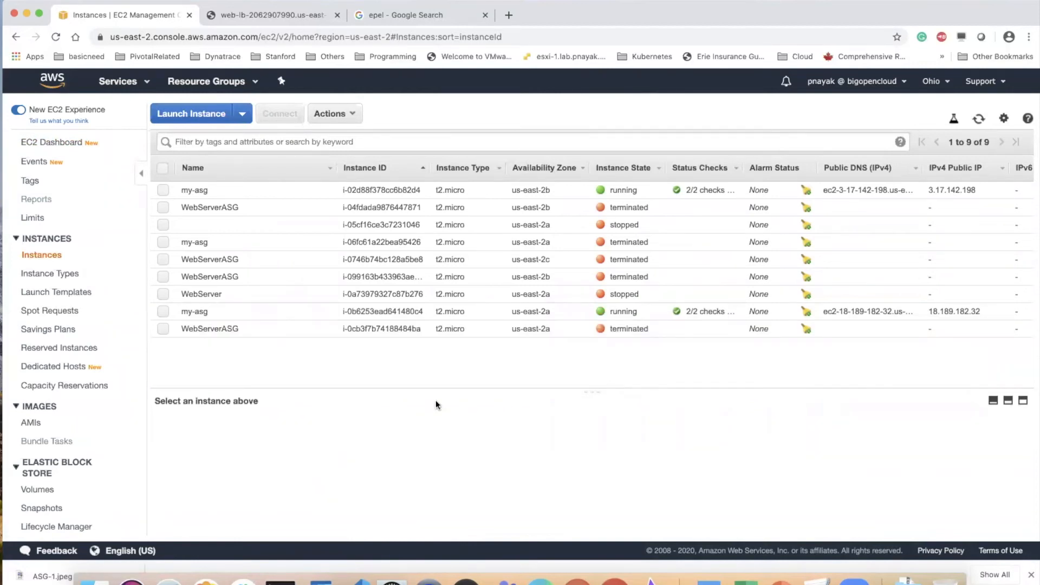
Switch to Terminal, replace the second session's running stress test with stress --cpu 8, and check the first session.
{"action": "left_click", "coordinate": [278, 560]}
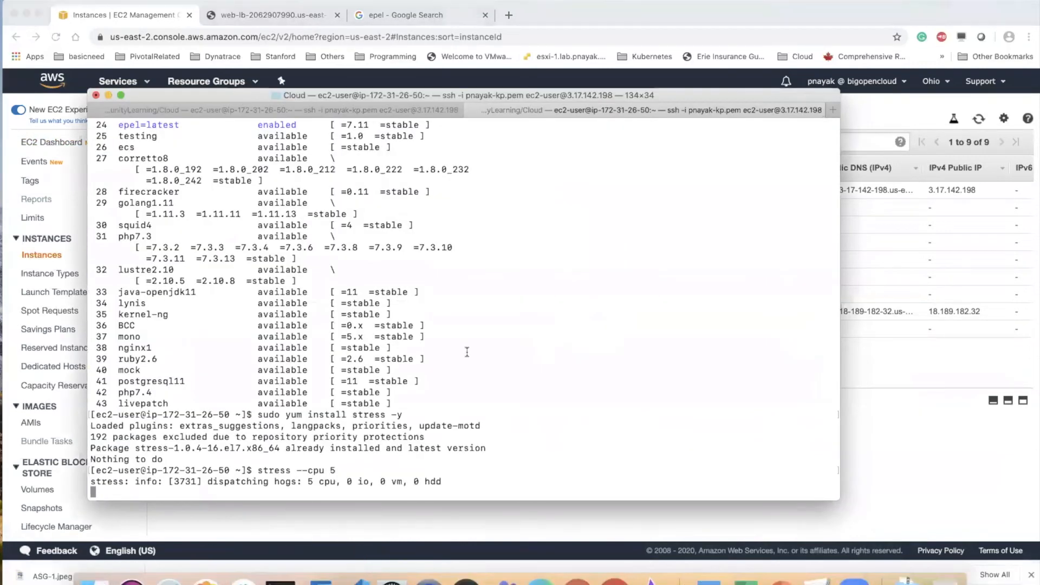
{"action": "key", "text": "ctrl+c"}
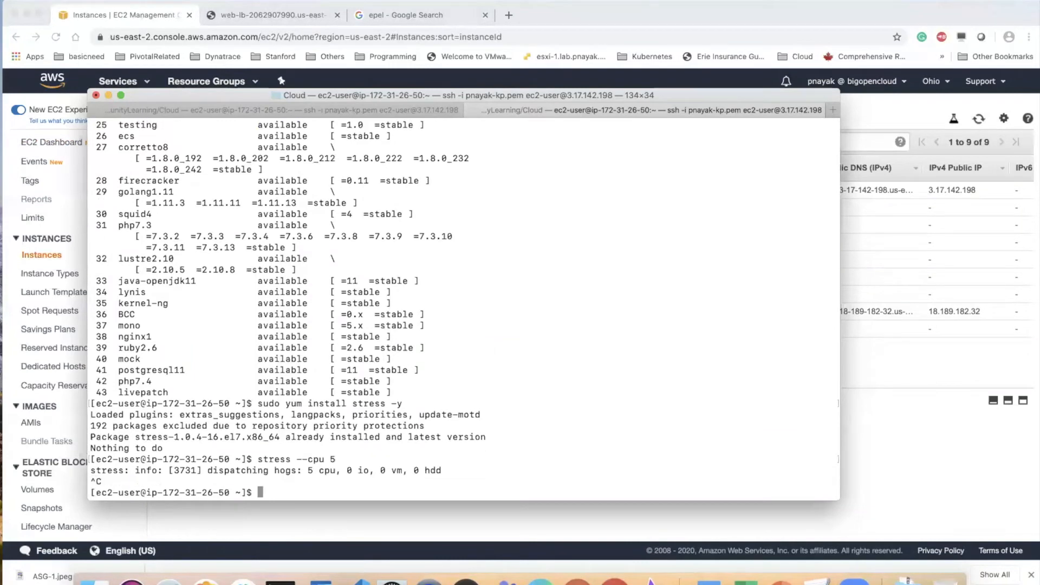
{"action": "key", "text": "Up"}
{"action": "key", "text": "BackSpace"}
{"action": "type", "text": "8"}
{"action": "key", "text": "Return"}
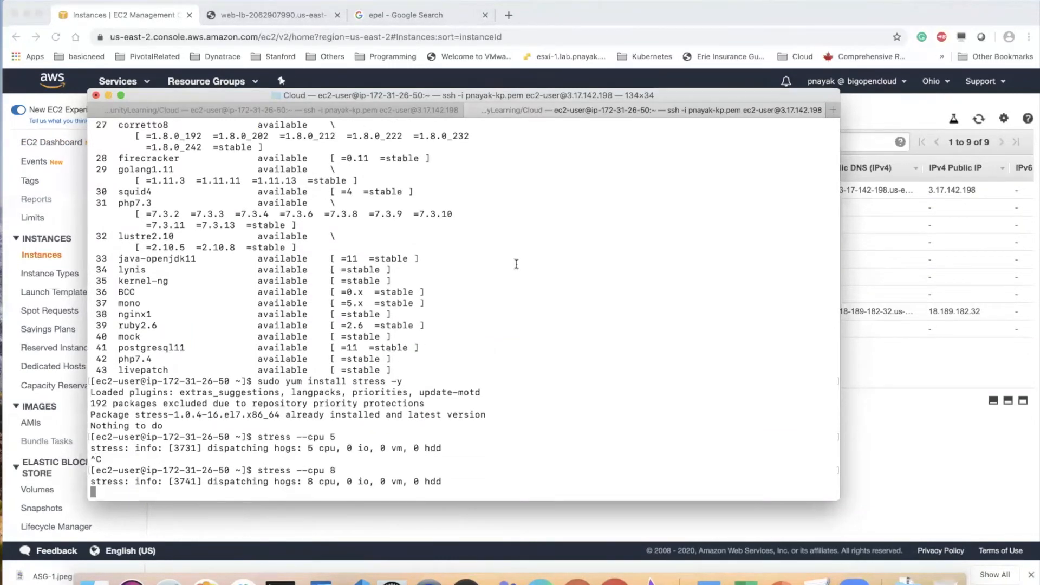
{"action": "left_click", "coordinate": [360, 108]}
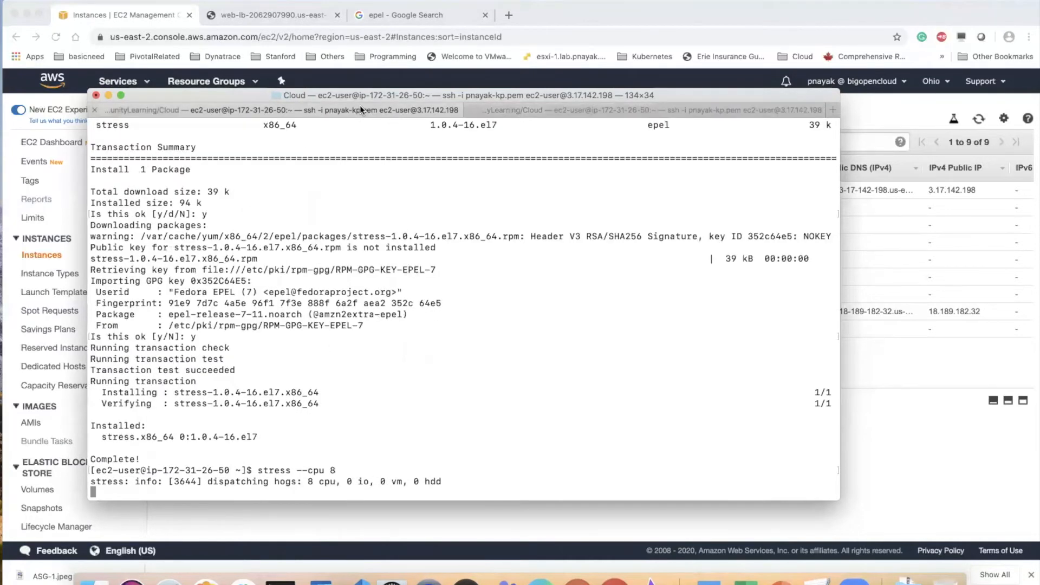
Return to Chrome, reopen the running instances from the EC2 Dashboard, and refresh the list to check for a new instance.
{"action": "left_click", "coordinate": [618, 19]}
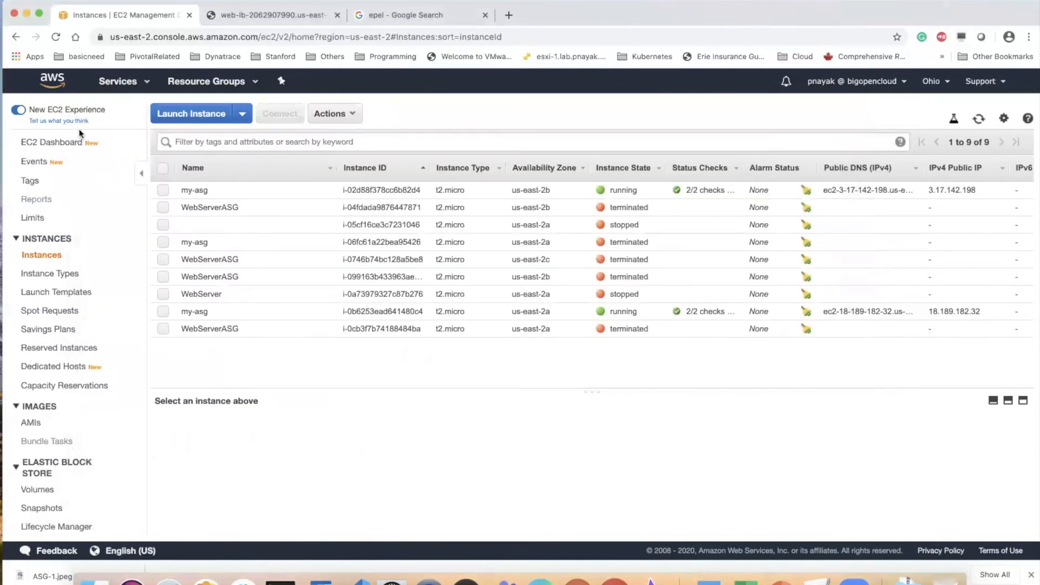
{"action": "left_click", "coordinate": [65, 146]}
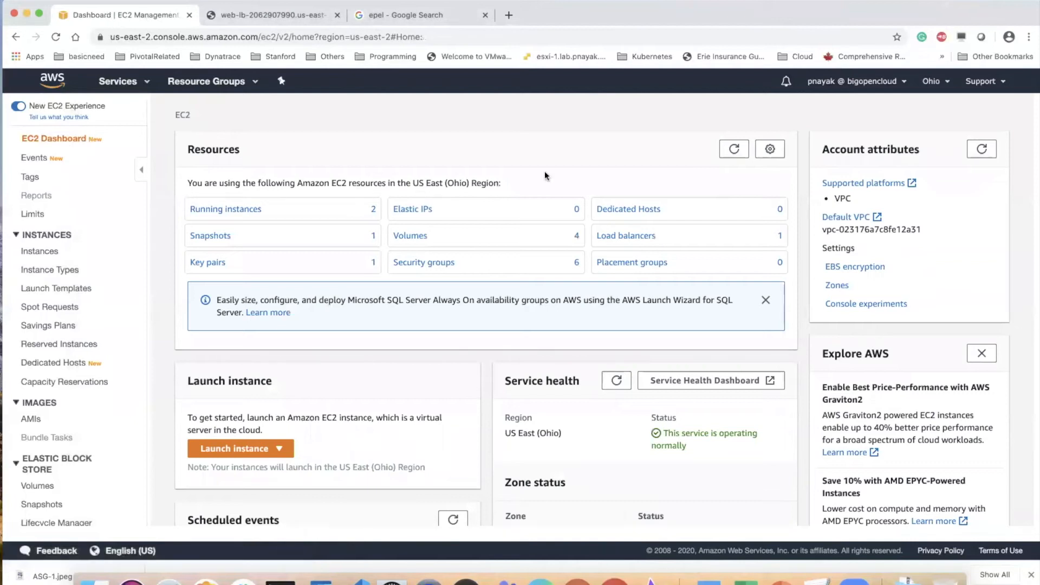
{"action": "left_click", "coordinate": [245, 209]}
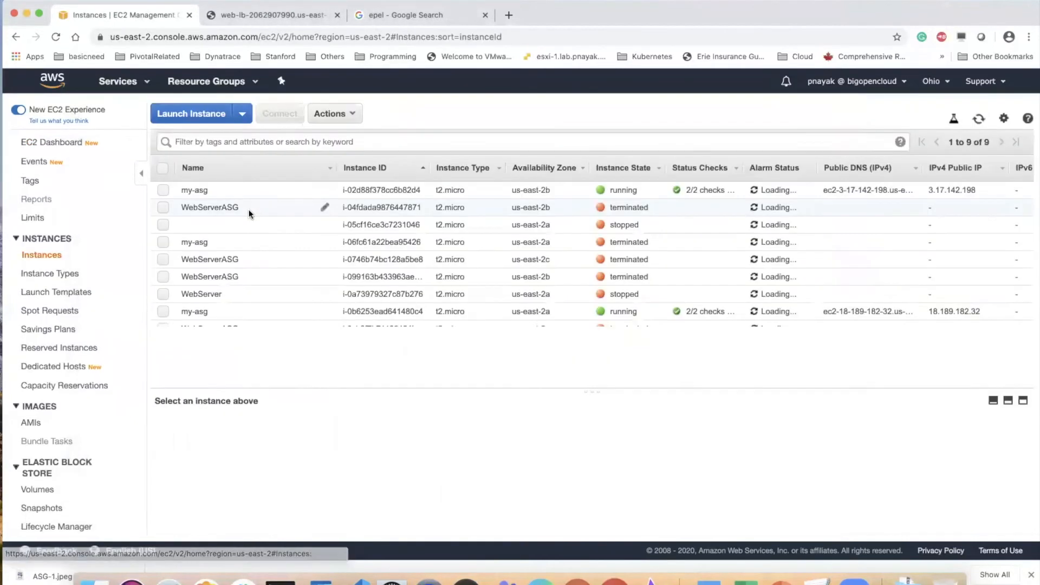
{"action": "left_click", "coordinate": [978, 119]}
{"action": "left_click", "coordinate": [978, 119]}
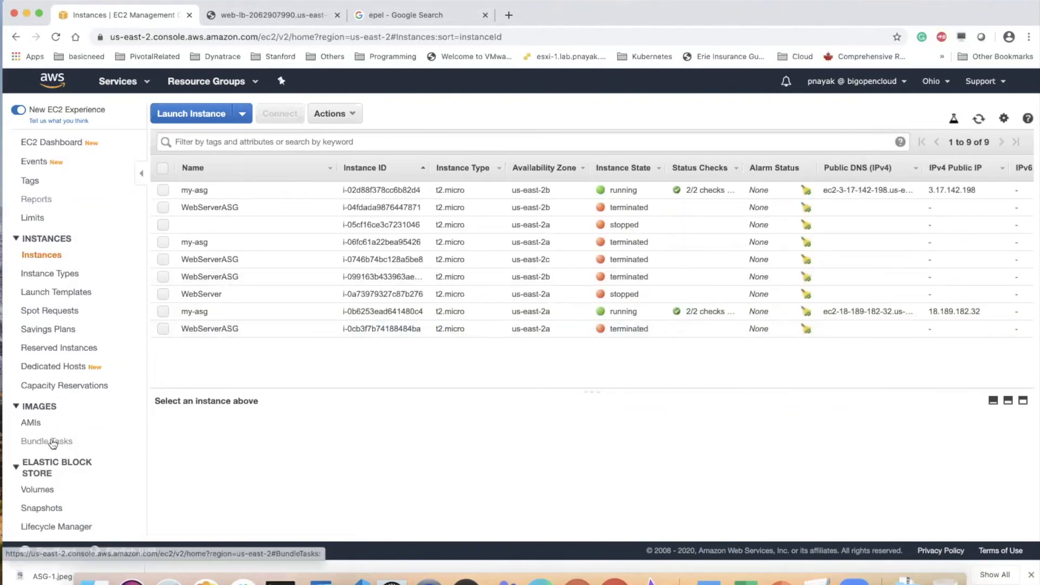
Open the webserver-asg Auto Scaling group and review its scaling policy and refreshed instances list.
{"action": "scroll", "coordinate": [53, 443], "scroll_direction": "down", "scroll_amount": 5}
{"action": "left_click", "coordinate": [58, 529]}
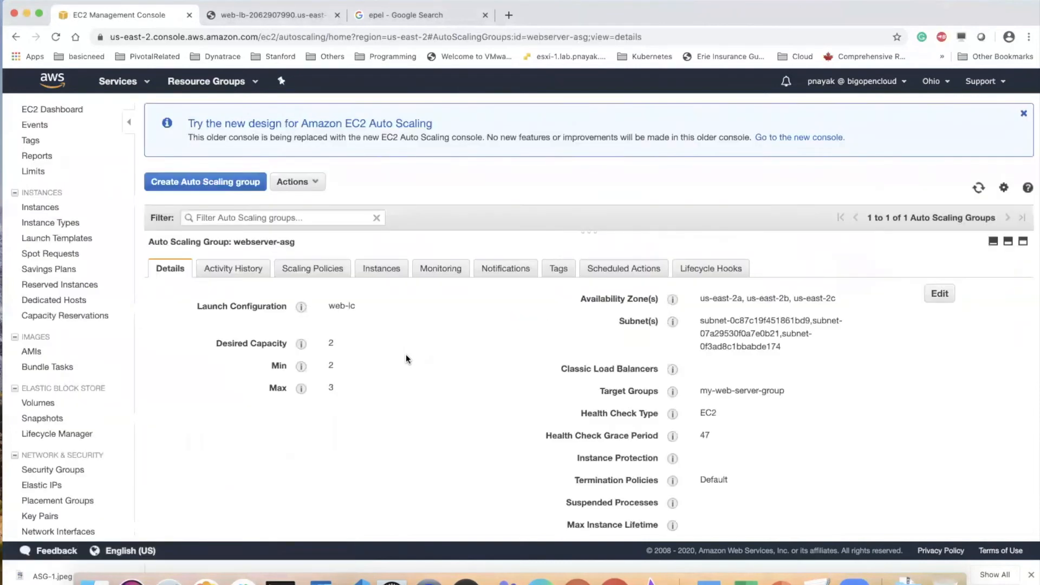
{"action": "left_click", "coordinate": [325, 272]}
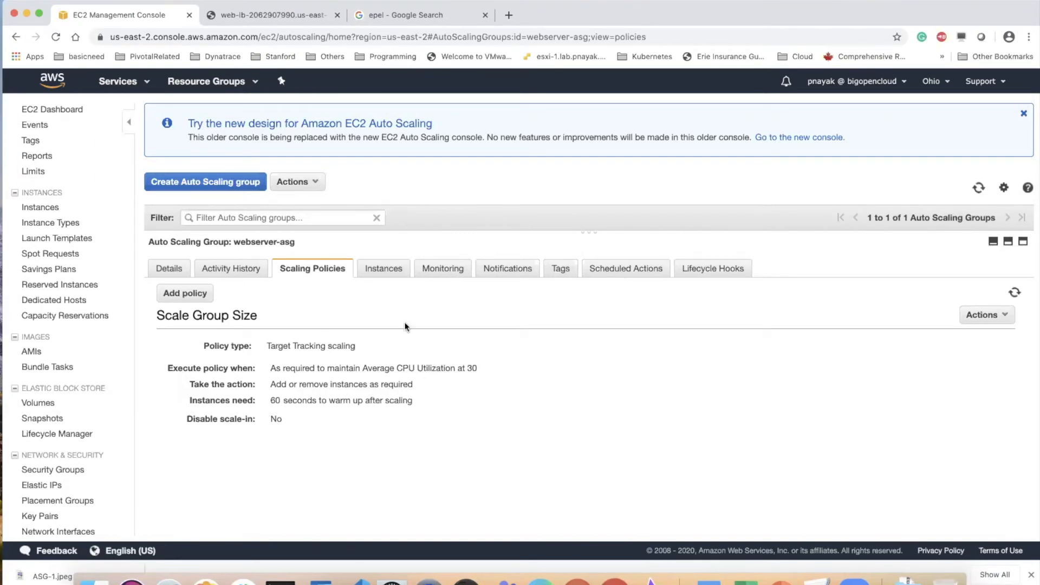
{"action": "left_click", "coordinate": [386, 273]}
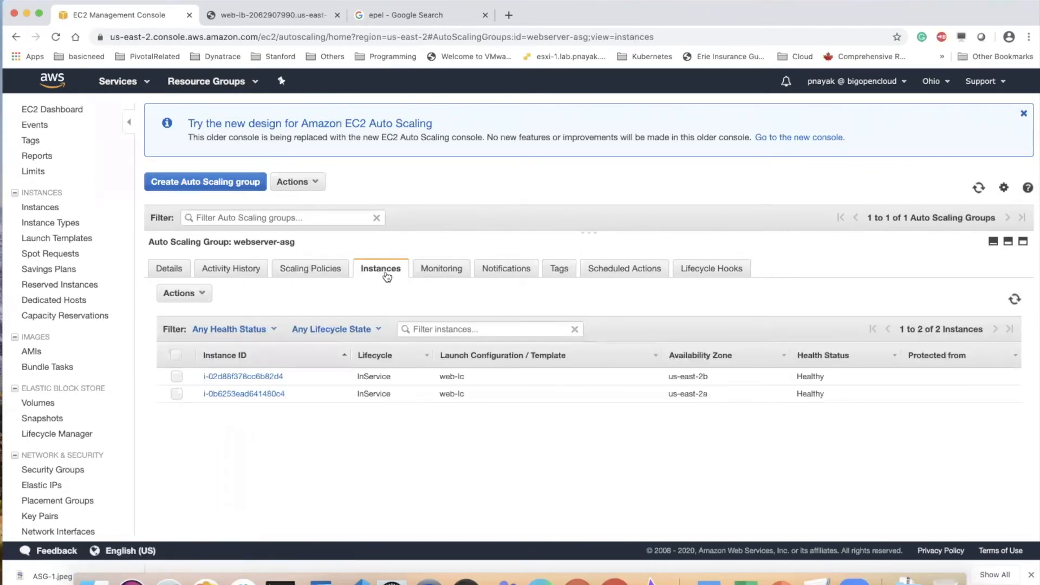
{"action": "left_click", "coordinate": [1012, 299]}
{"action": "left_click", "coordinate": [1013, 299]}
Refresh the activity history of webserver-asg and check its notifications, scheduled actions and lifecycle hooks.
{"action": "left_click", "coordinate": [227, 269]}
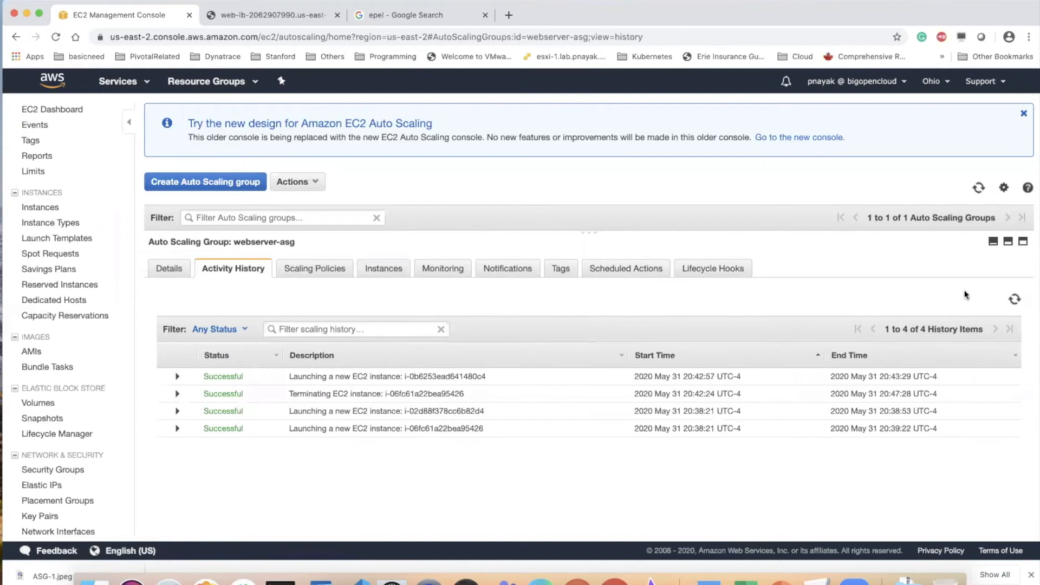
{"action": "left_click", "coordinate": [1014, 298]}
{"action": "left_click", "coordinate": [510, 271]}
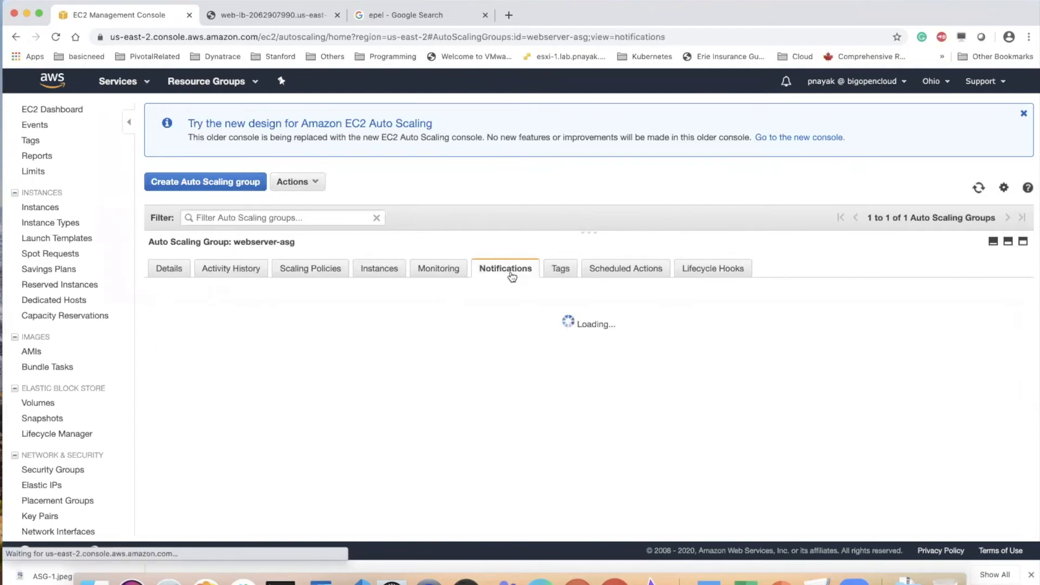
{"action": "left_click", "coordinate": [611, 268]}
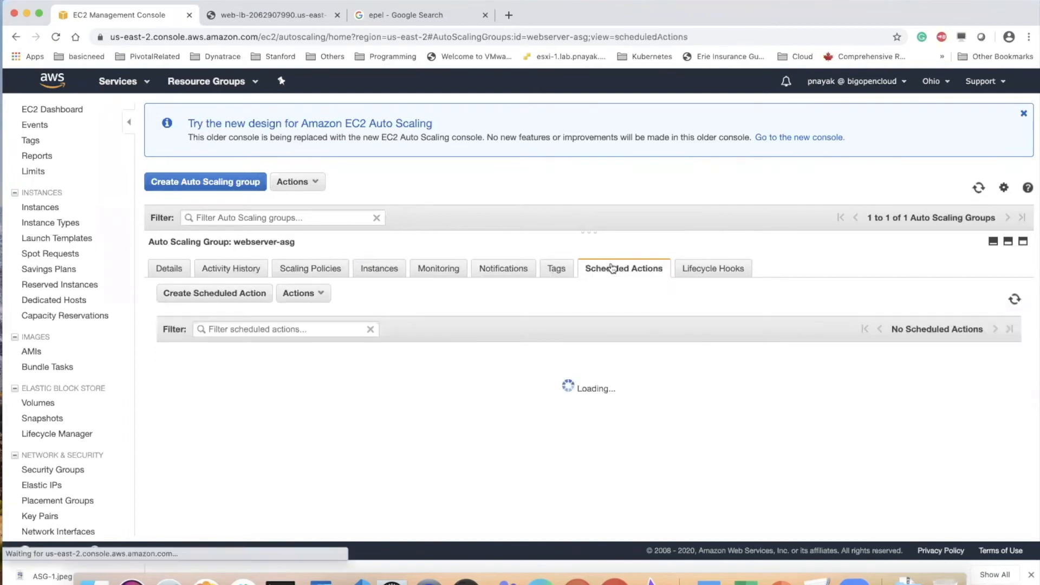
{"action": "left_click", "coordinate": [707, 275]}
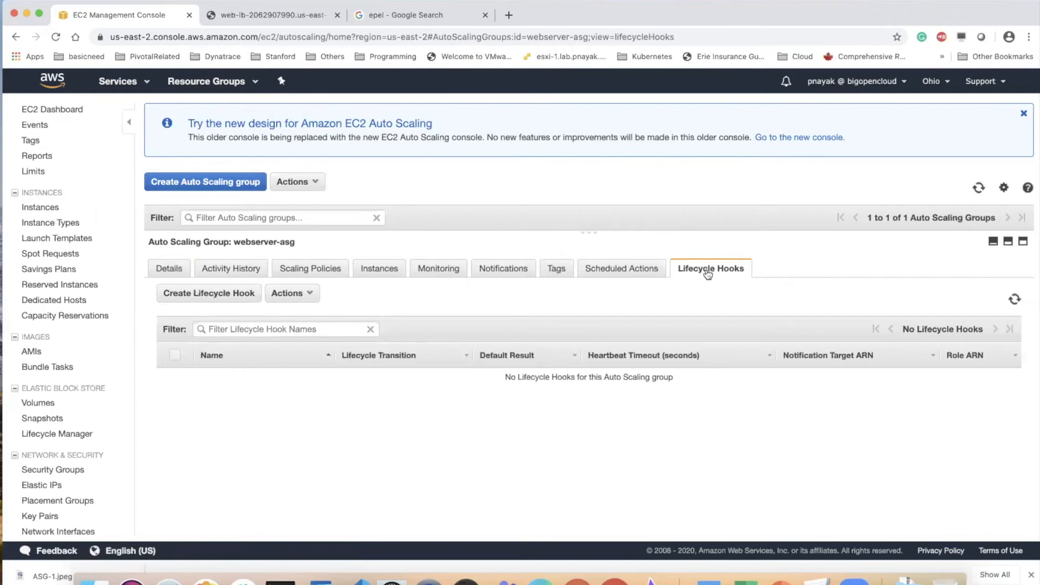
Go back through the EC2 Dashboard to the running instances and refresh the list.
{"action": "left_click", "coordinate": [65, 111]}
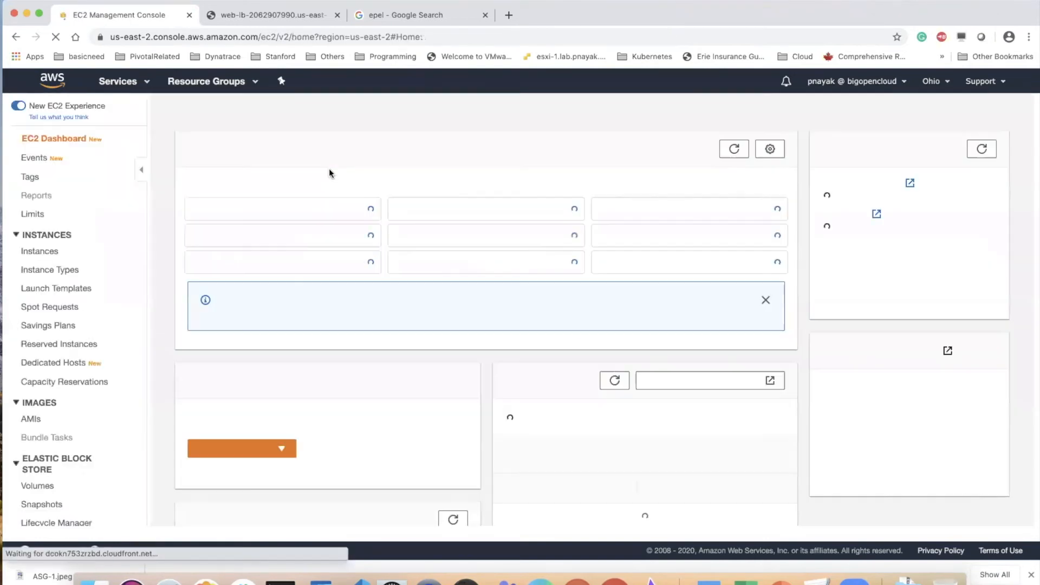
{"action": "left_click", "coordinate": [250, 212]}
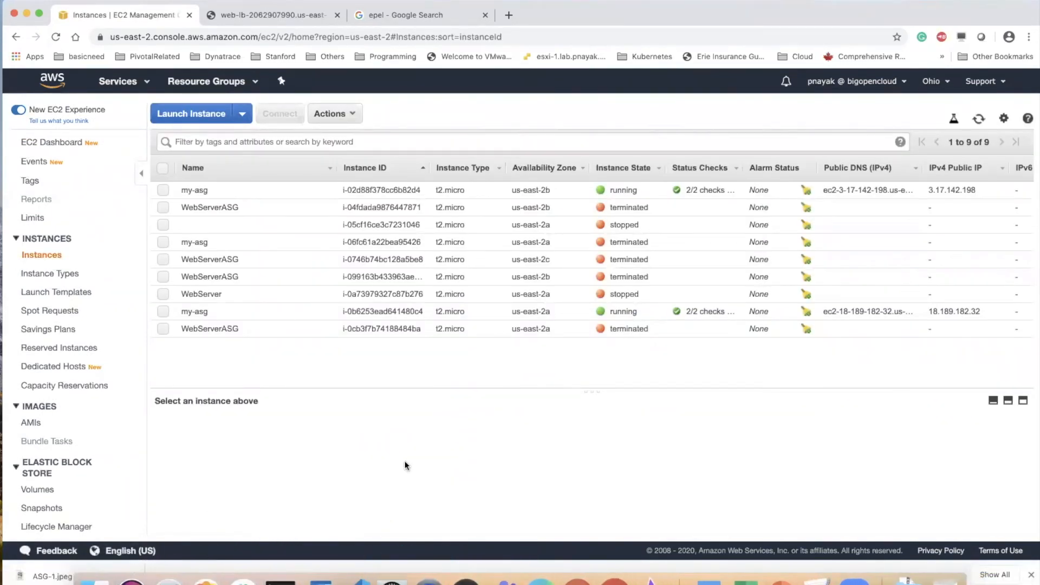
{"action": "left_click", "coordinate": [978, 120]}
Switch to Terminal, stop the first session's stress test, and run stress --cpu 8 again.
{"action": "left_click", "coordinate": [280, 579]}
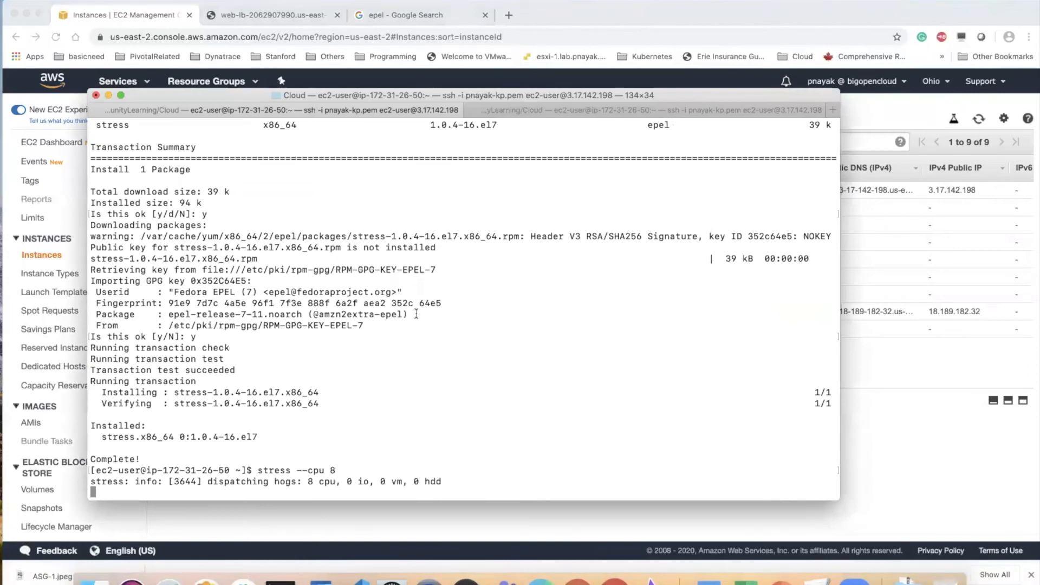
{"action": "key", "text": "ctrl+c"}
{"action": "key", "text": "Up"}
{"action": "key", "text": "Return"}
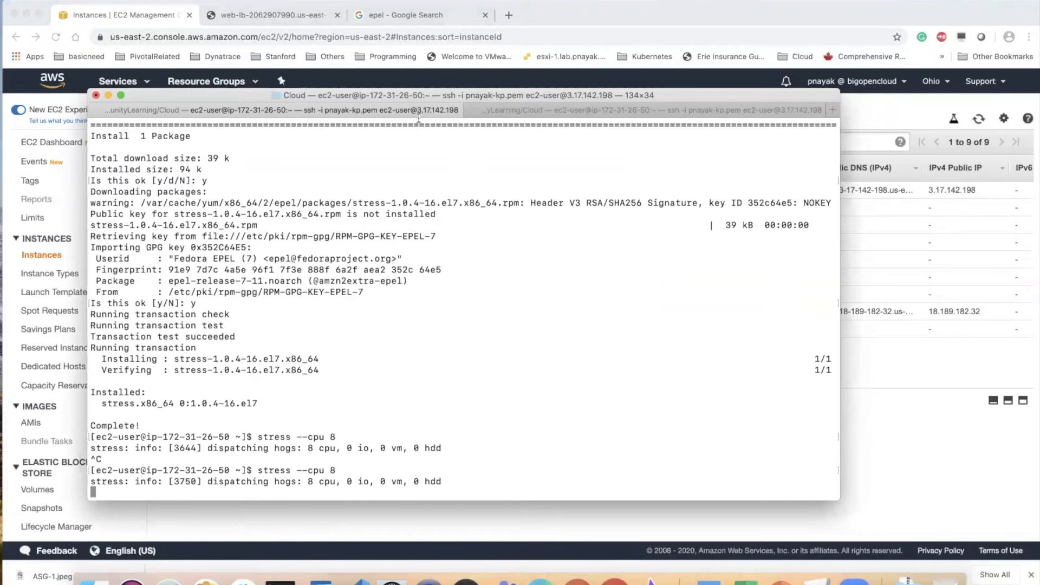
In the second Terminal session, stop the running stress test and run stress --cpu 8 again, returning to the first session.
{"action": "left_click", "coordinate": [542, 110]}
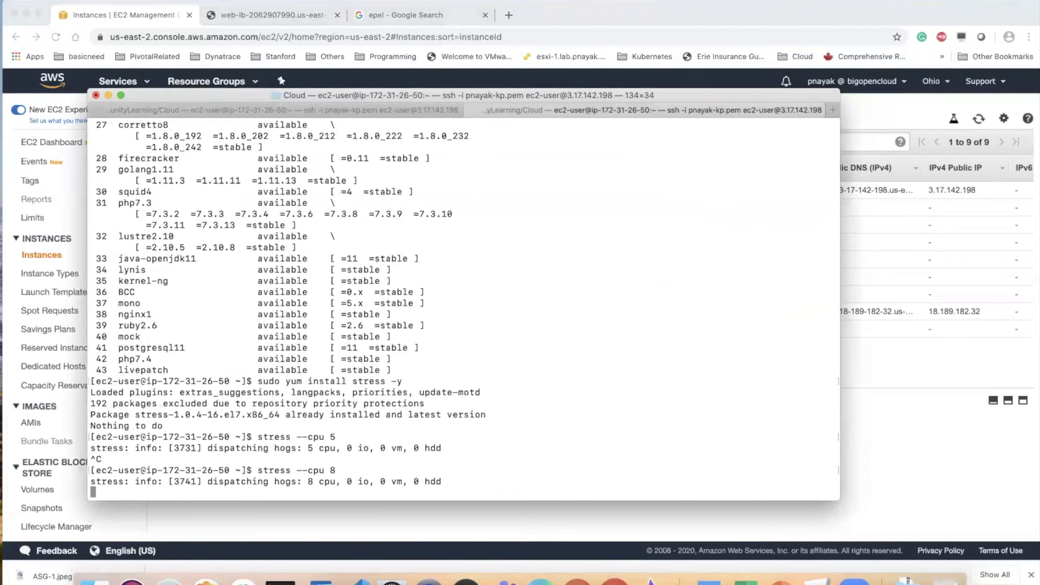
{"action": "key", "text": "ctrl+c"}
{"action": "key", "text": "Up"}
{"action": "key", "text": "Return"}
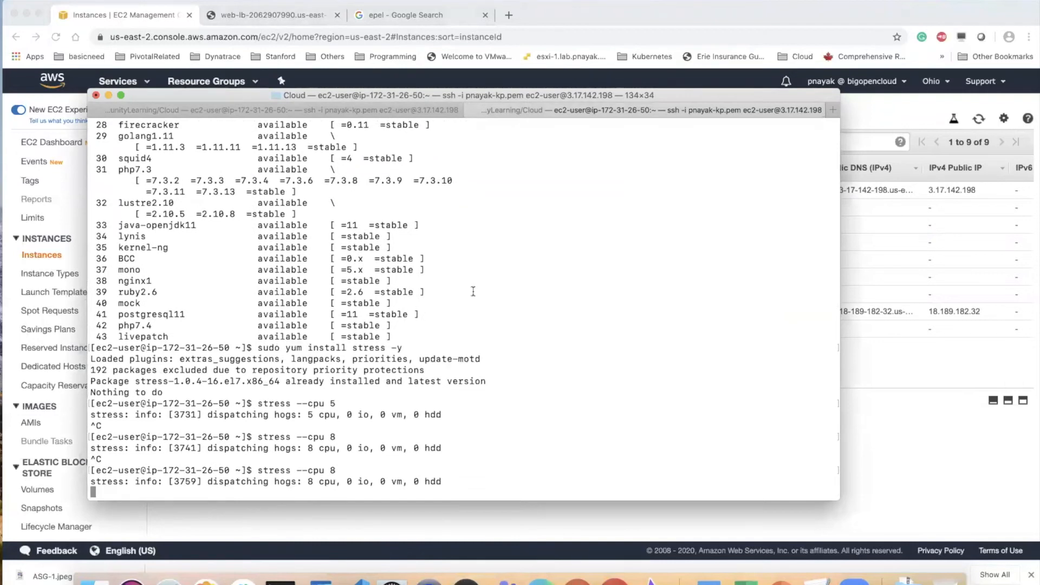
{"action": "left_click", "coordinate": [346, 109]}
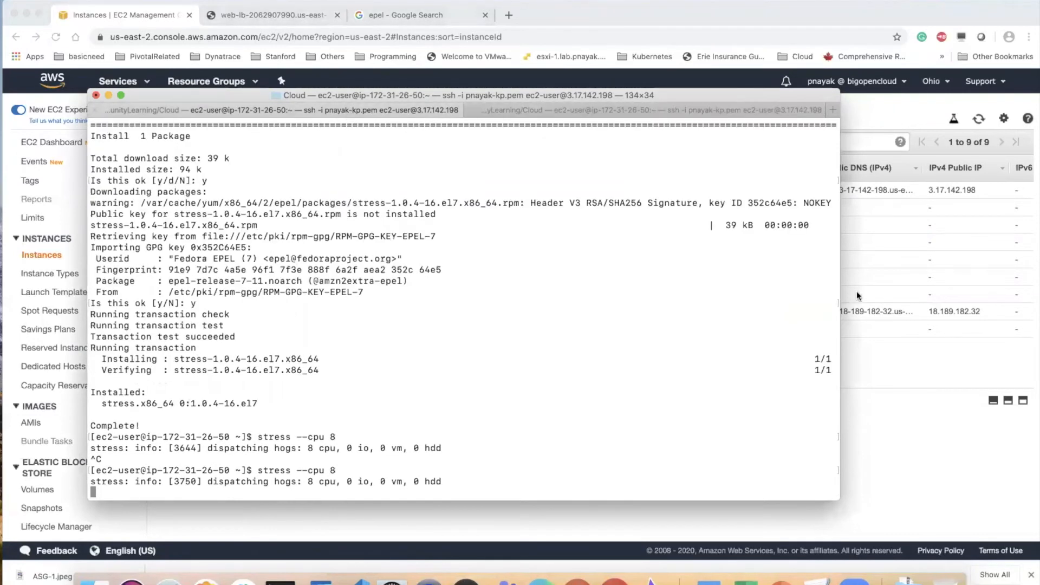
Switch to the EC2 console in Chrome, refresh the instances and examine the CPU Utilization graph of the running my-asg instance in us-east-2b.
{"action": "left_click", "coordinate": [901, 443]}
{"action": "left_click", "coordinate": [978, 119]}
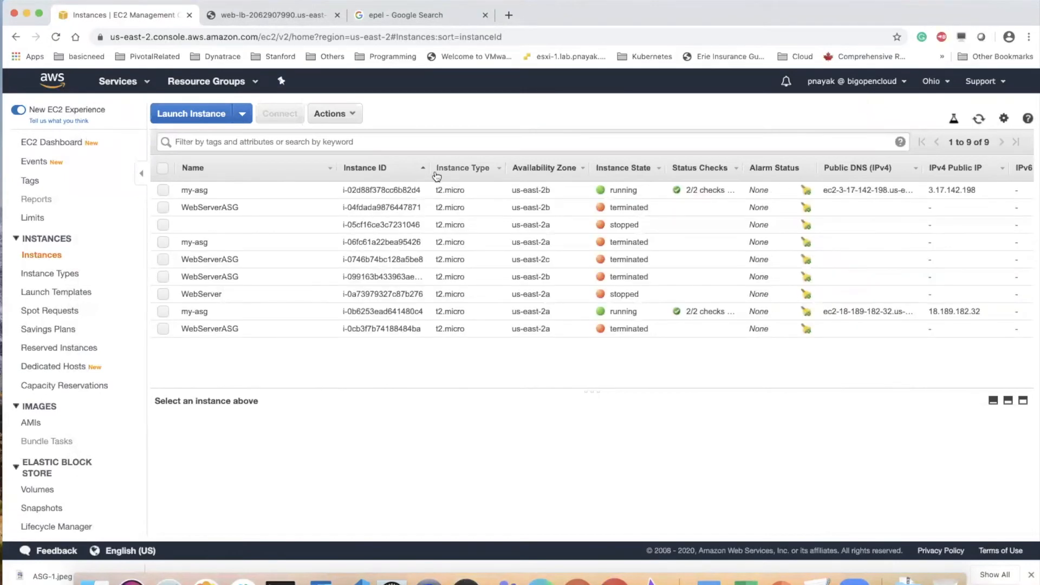
{"action": "left_click", "coordinate": [219, 191]}
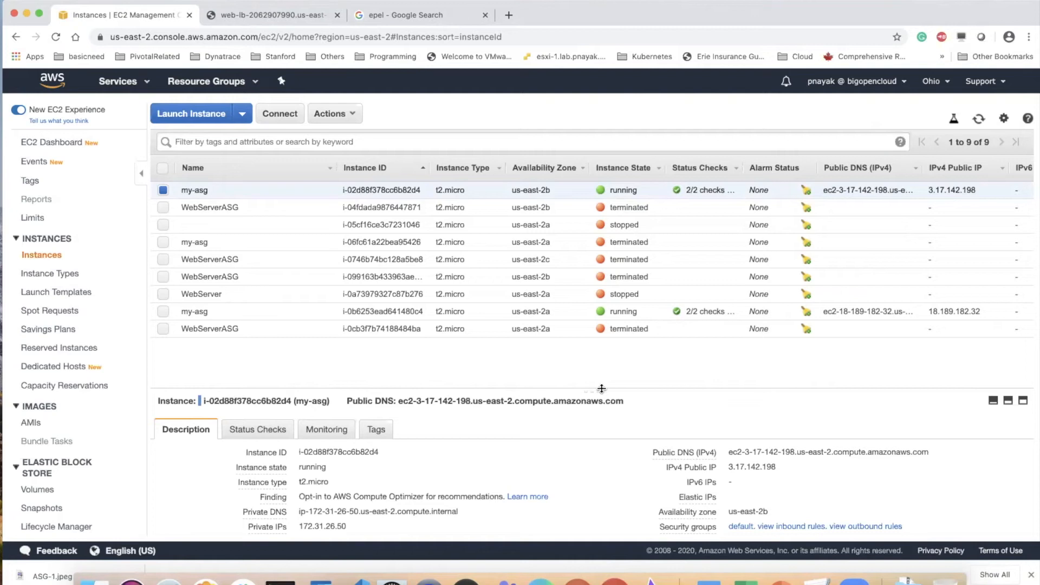
{"action": "left_click_drag", "start_coordinate": [594, 390], "coordinate": [602, 286]}
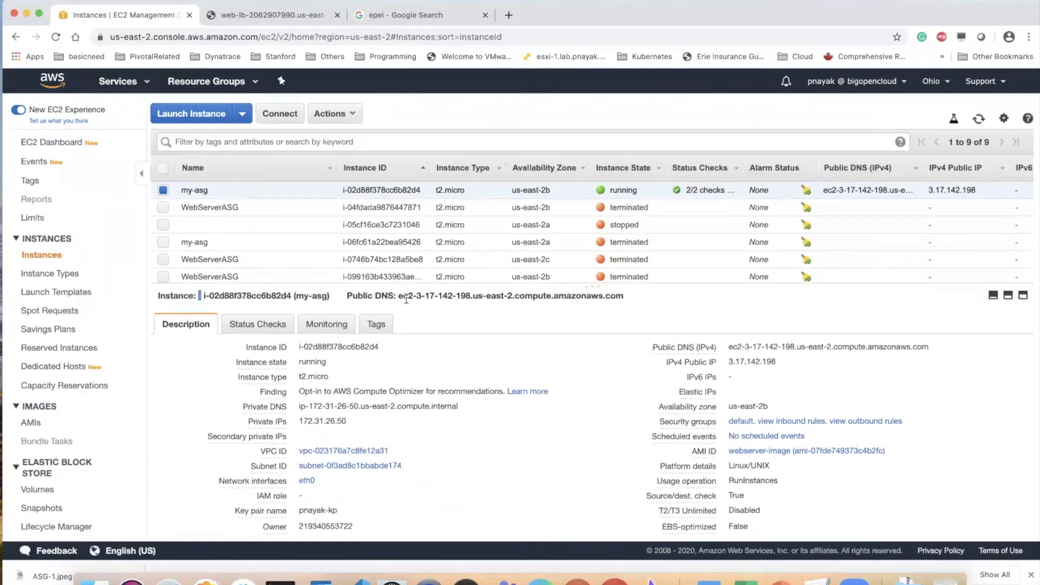
{"action": "left_click", "coordinate": [260, 325]}
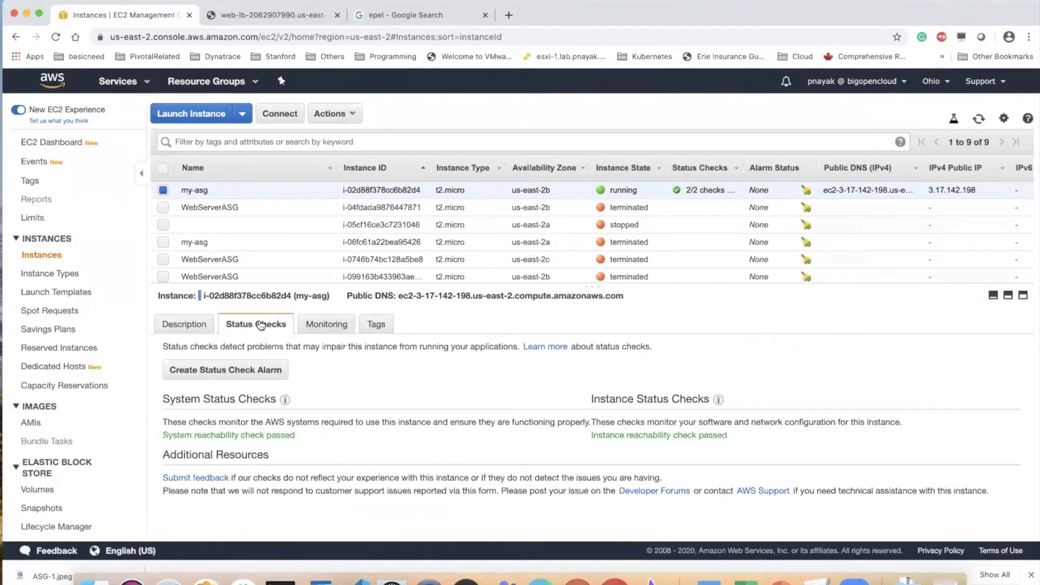
{"action": "left_click", "coordinate": [317, 327]}
{"action": "left_click", "coordinate": [289, 473]}
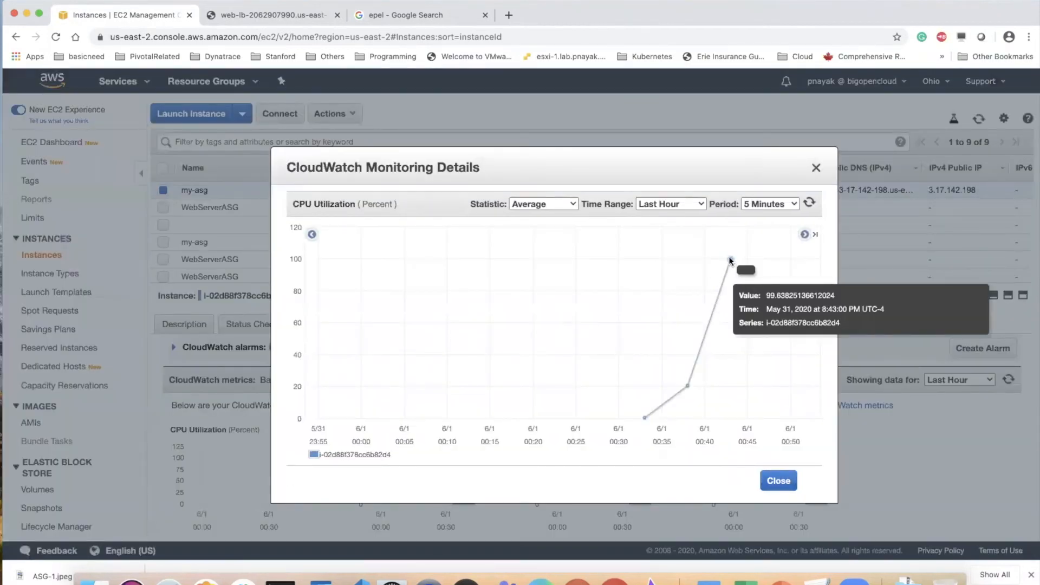
{"action": "left_click", "coordinate": [778, 480]}
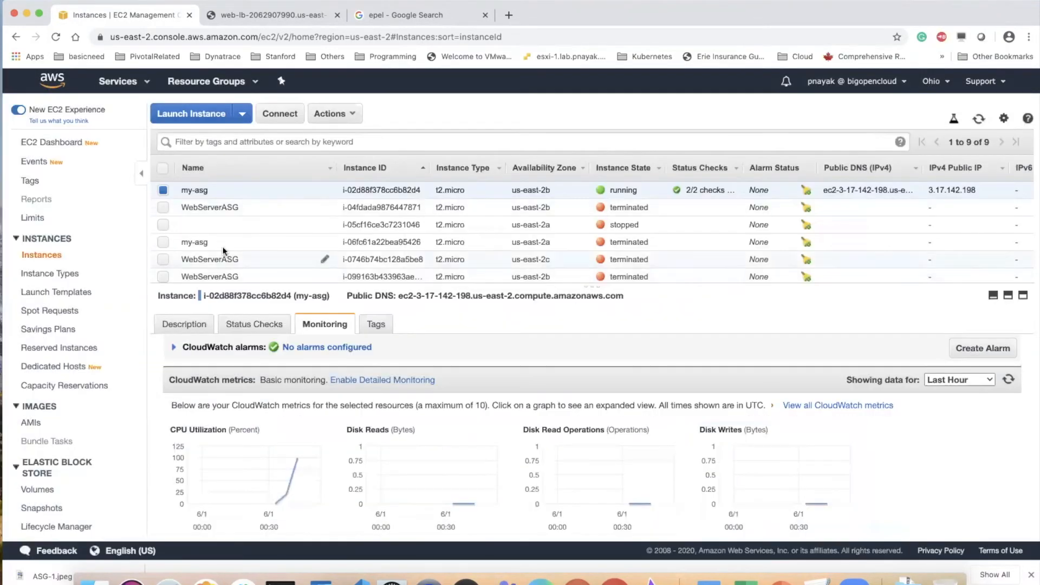
Examine the CloudWatch CPU Utilization graph of the running my-asg instance in us-east-2a, including its latest data point.
{"action": "scroll", "coordinate": [212, 242], "scroll_direction": "down", "scroll_amount": 2}
{"action": "left_click", "coordinate": [207, 259]}
{"action": "left_click", "coordinate": [264, 466]}
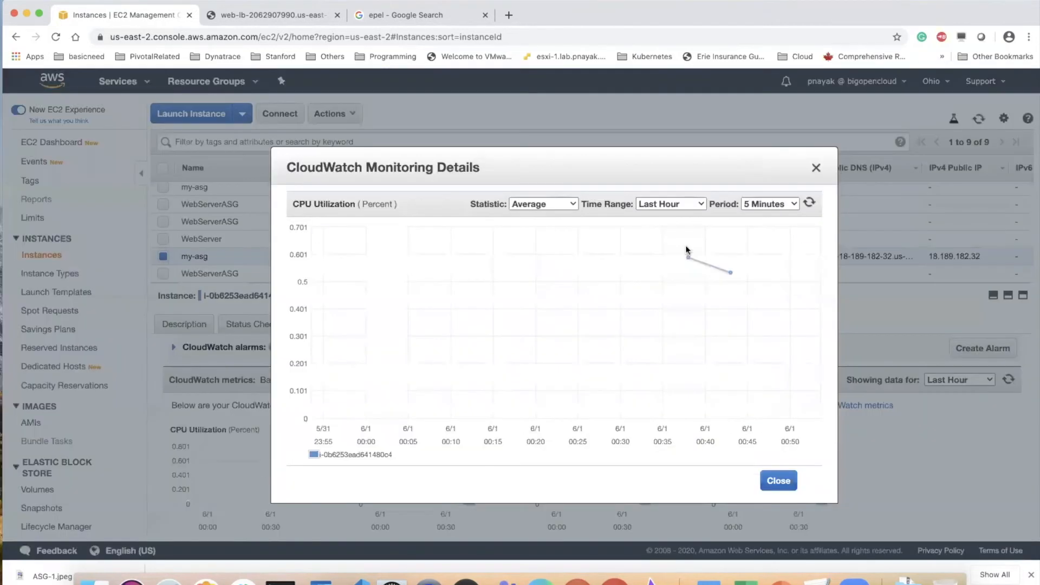
{"action": "mouse_move", "coordinate": [730, 273]}
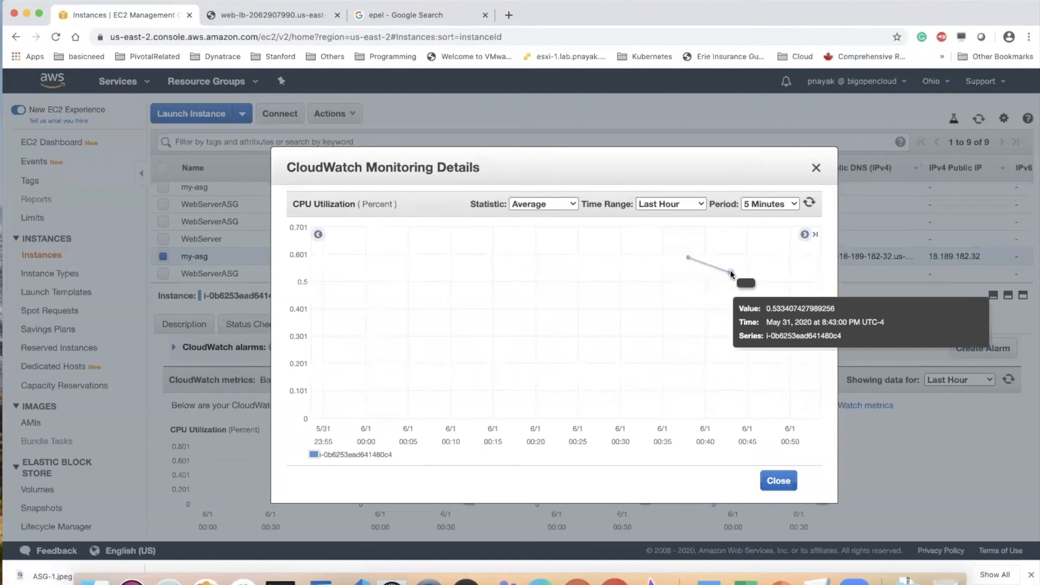
{"action": "left_click", "coordinate": [778, 480]}
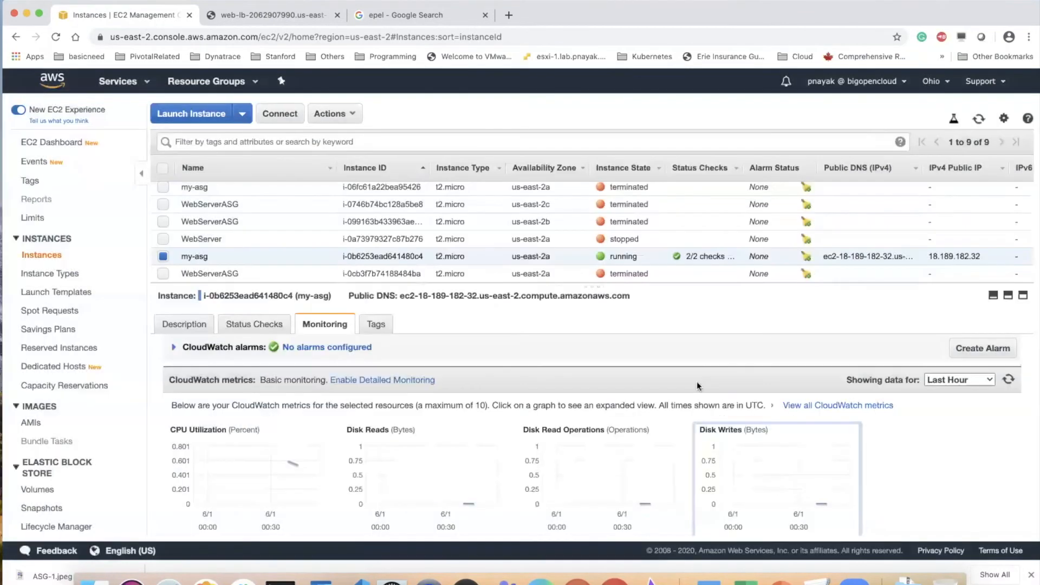
Reload the running instances list through the EC2 Dashboard and check the webpage served at the web-lb load balancer's address.
{"action": "left_click", "coordinate": [51, 141]}
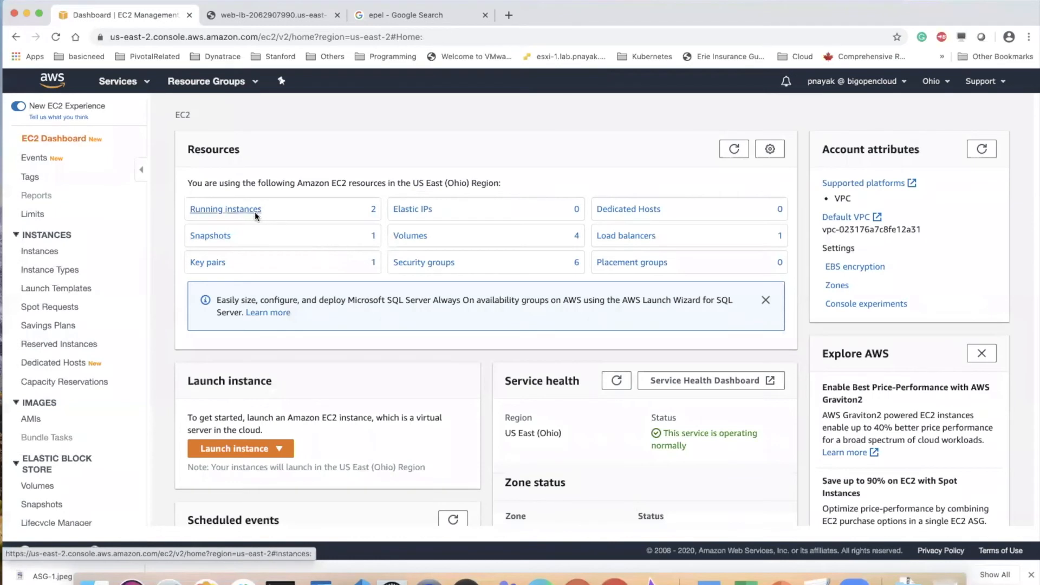
{"action": "left_click", "coordinate": [255, 211]}
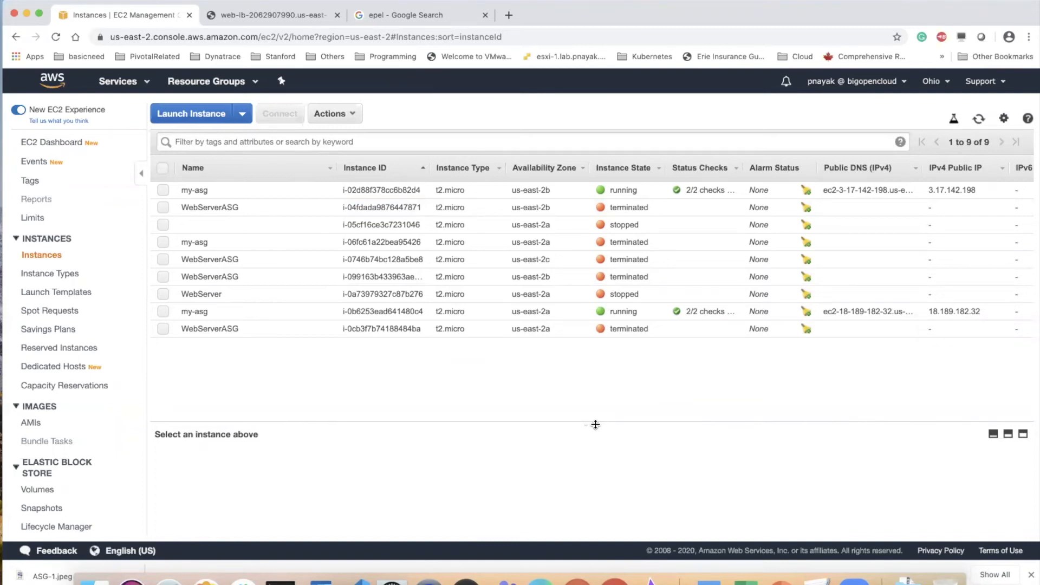
{"action": "left_click", "coordinate": [239, 14]}
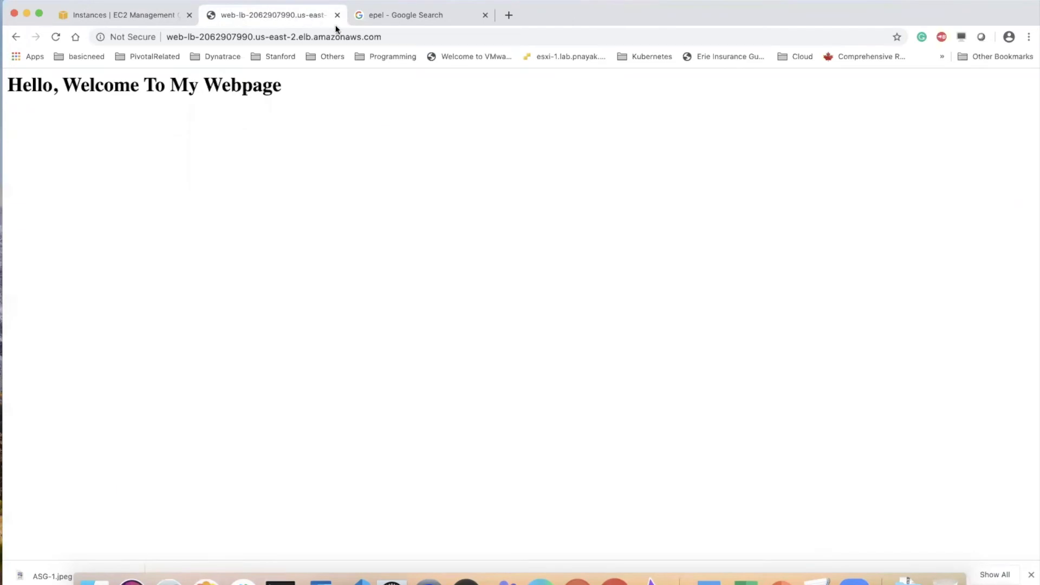
{"action": "left_click", "coordinate": [362, 39]}
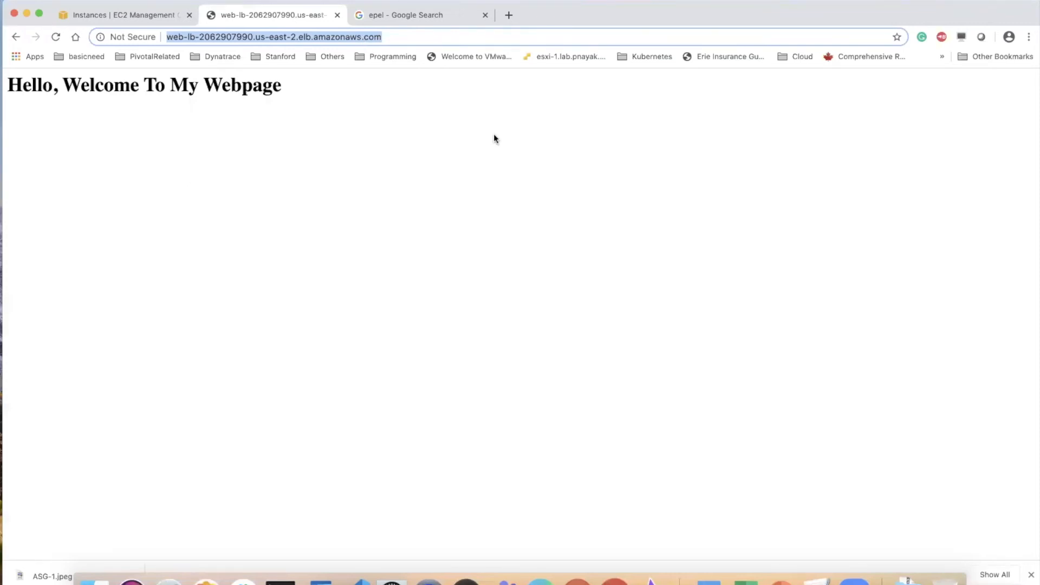
{"action": "left_click", "coordinate": [416, 36]}
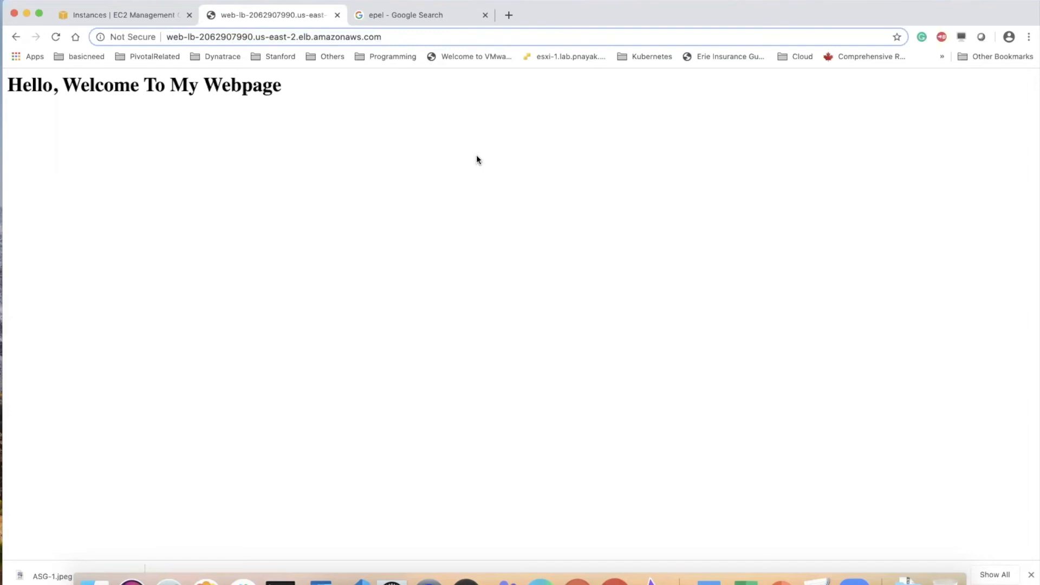
Return to the EC2 console, refresh the instances, check the running us-east-2a my-asg instance and reopen the running instances from the dashboard.
{"action": "left_click", "coordinate": [143, 15]}
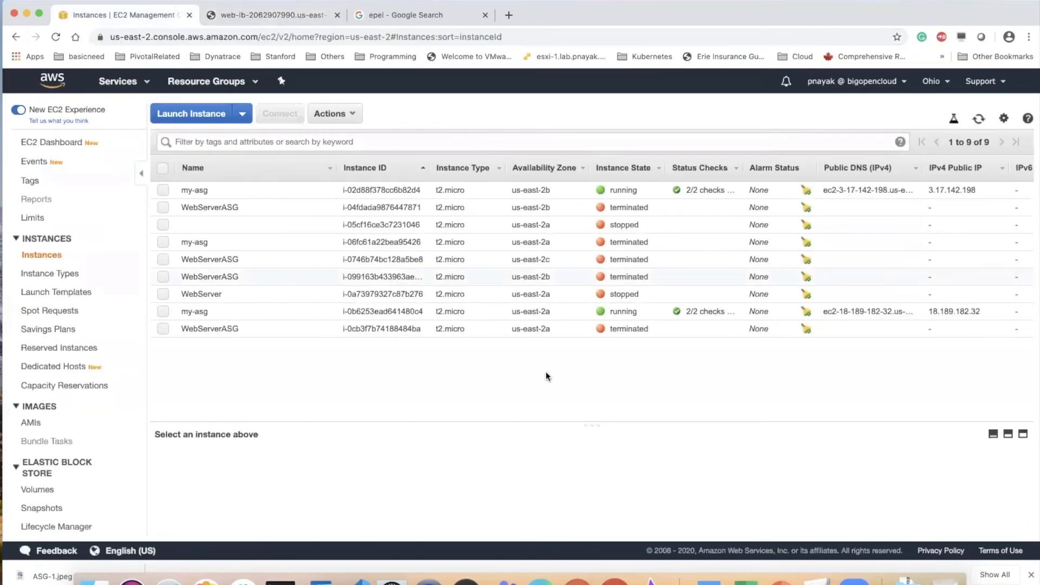
{"action": "left_click", "coordinate": [979, 119]}
{"action": "left_click", "coordinate": [636, 312]}
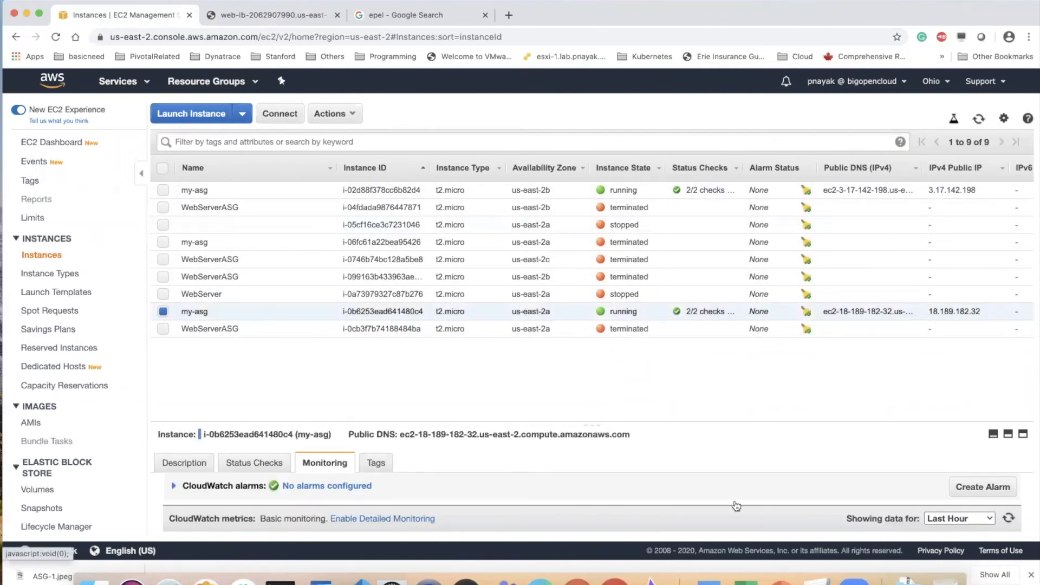
{"action": "left_click", "coordinate": [59, 141]}
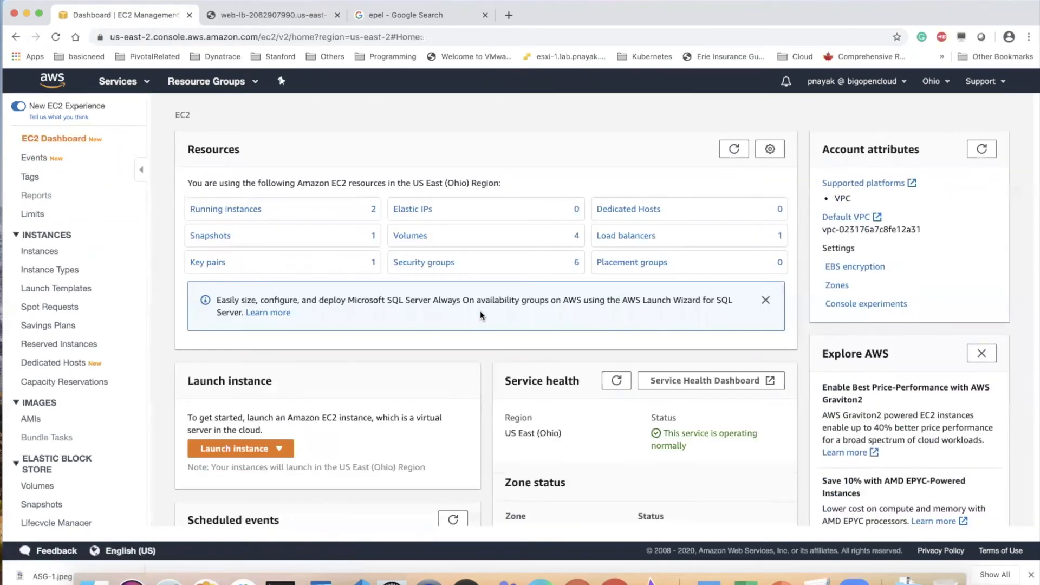
{"action": "left_click", "coordinate": [255, 210]}
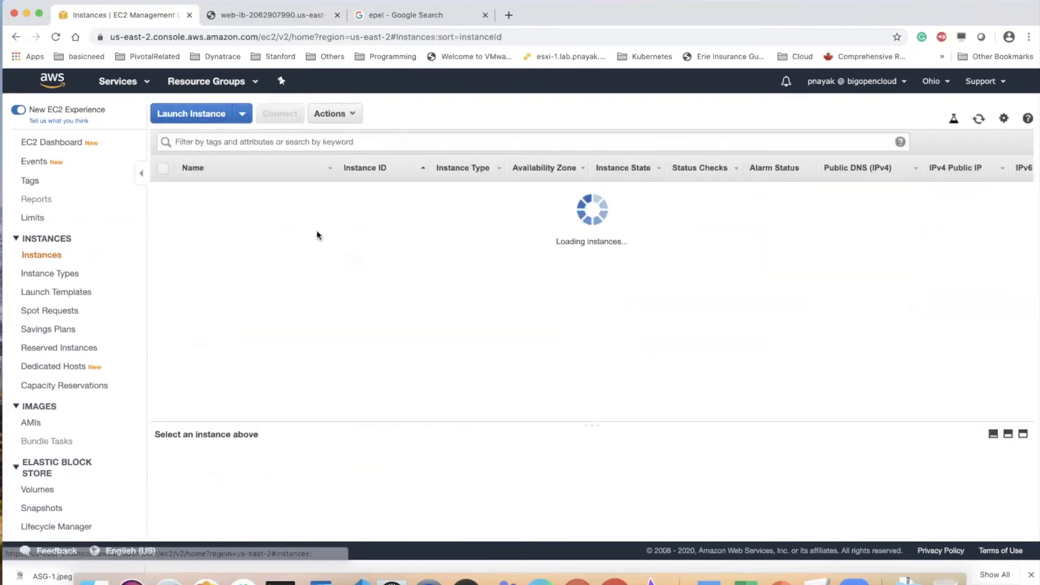